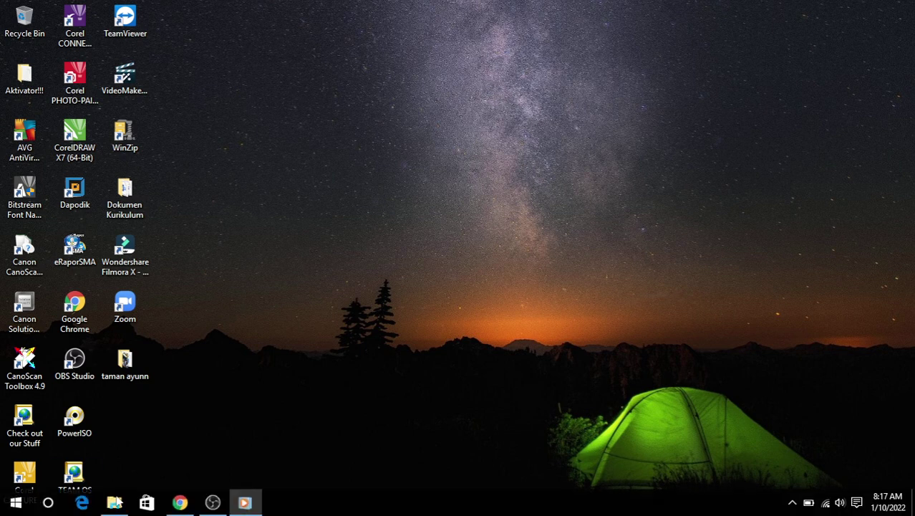
- Open the recent workbook PK RENAKSI & CAPAIAN SMTR II from File Explorer and dismiss the external links prompt without updating
left_click(114, 503)
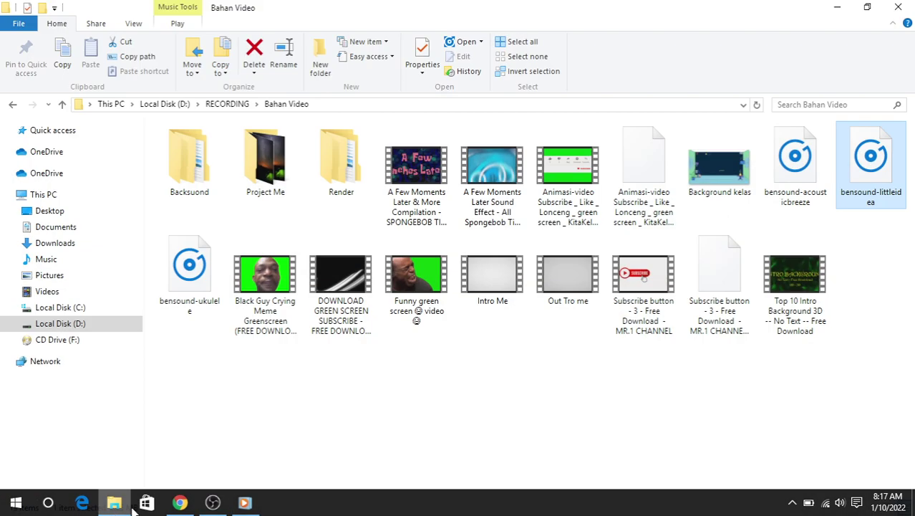
left_click(83, 328)
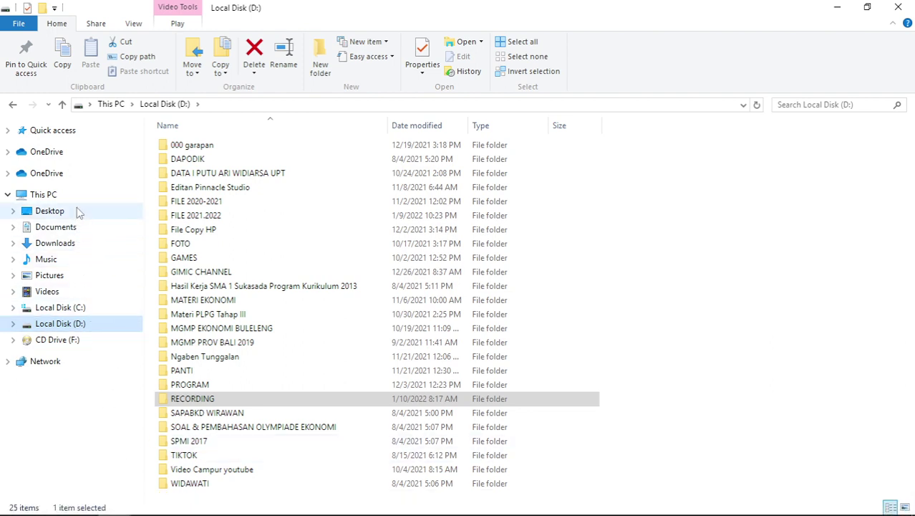
left_click(86, 133)
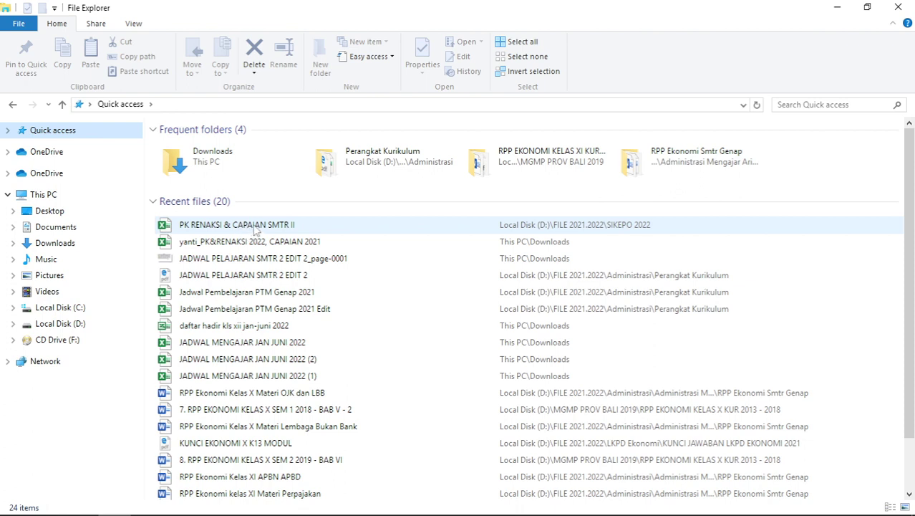
double_click(256, 226)
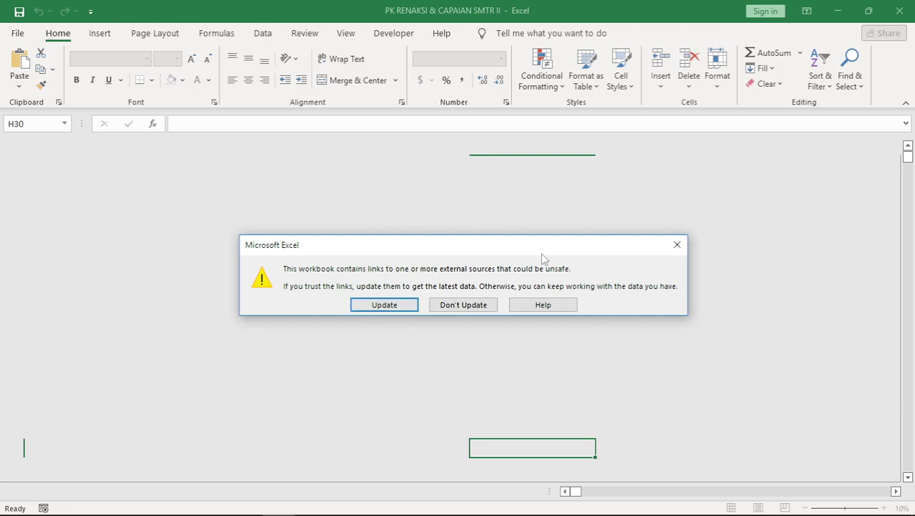
left_click(677, 245)
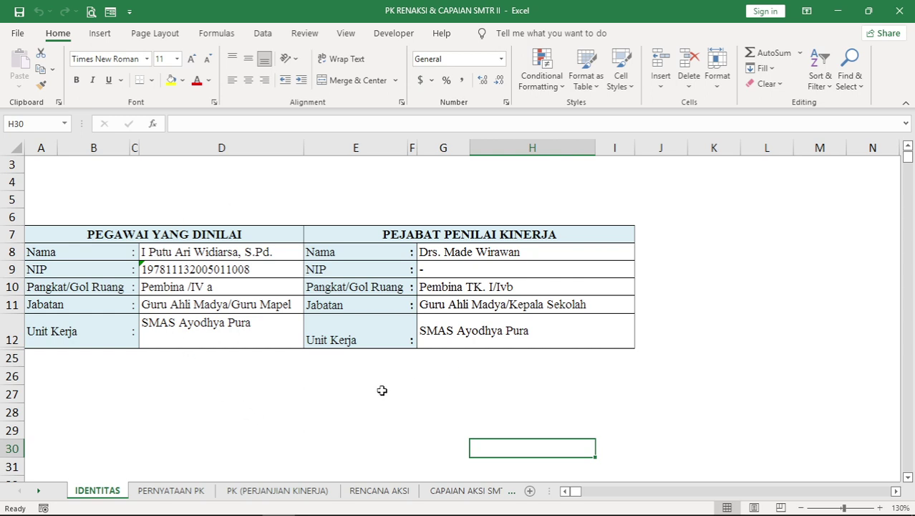
- Examine the assessed employee's name, NIP, rank, position and work unit entries on the IDENTITAS sheet
left_click(167, 252)
left_click(179, 268)
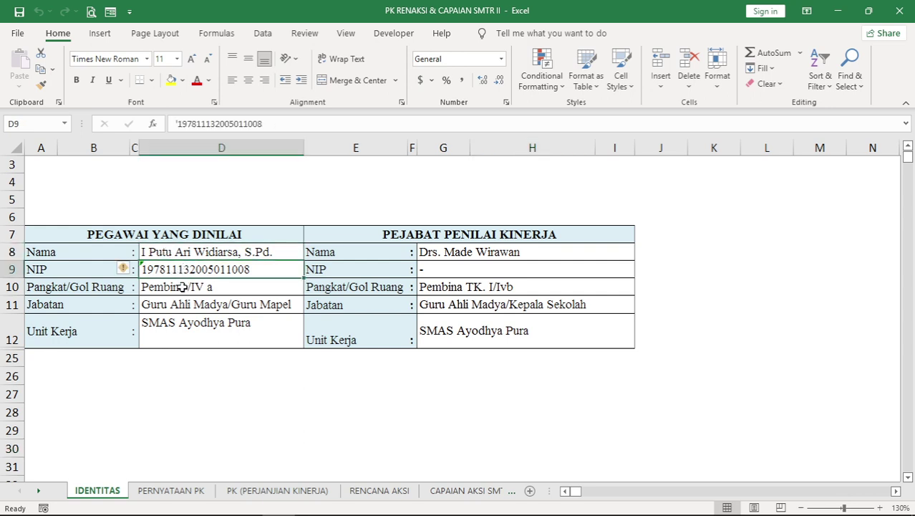
left_click(182, 286)
left_click(180, 310)
left_click(185, 330)
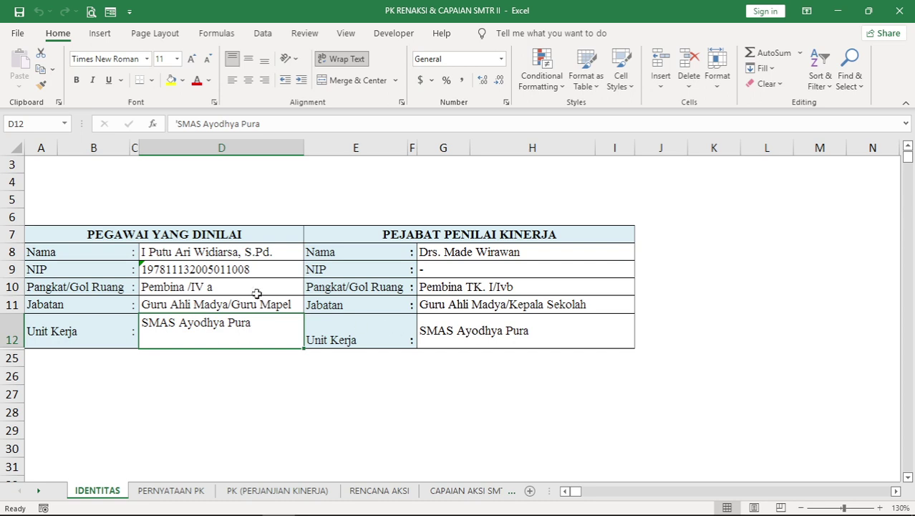
left_click(239, 266)
left_click(225, 284)
left_click(213, 305)
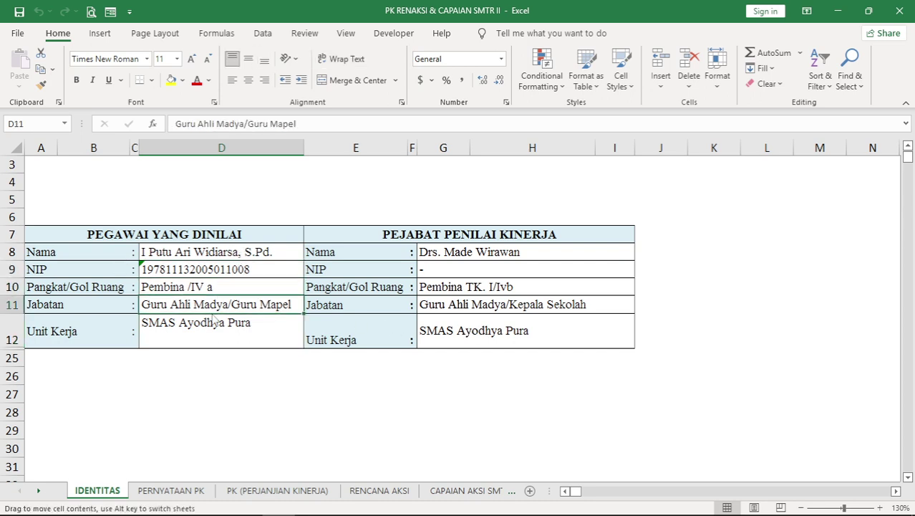
left_click(210, 323)
left_click(220, 253)
left_click(197, 269)
left_click(208, 287)
left_click(215, 304)
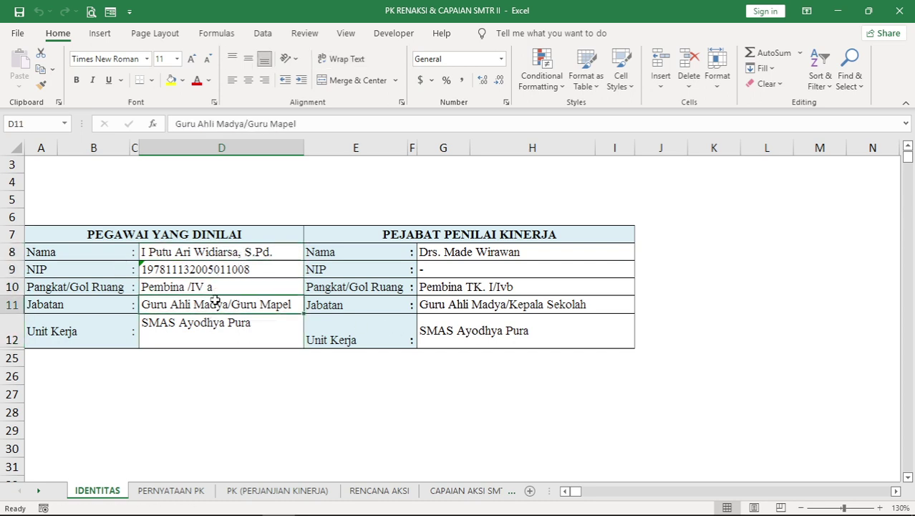
left_click(215, 328)
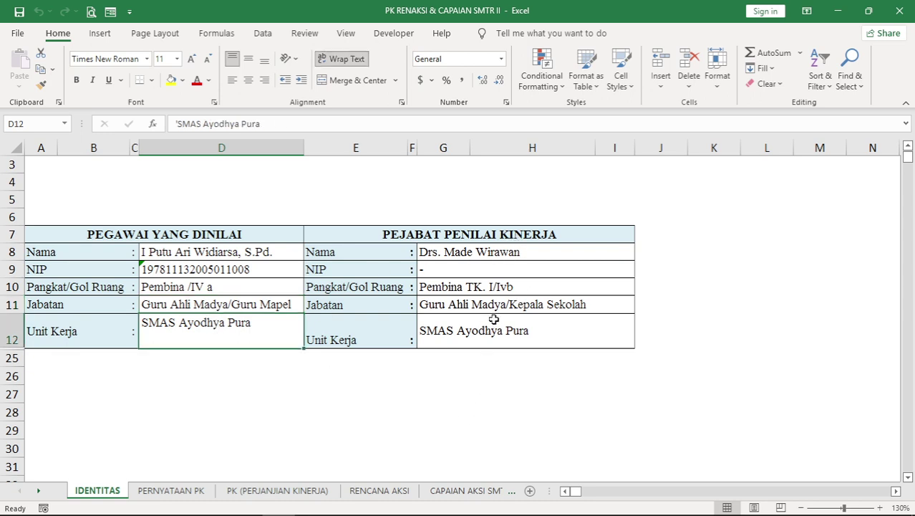
- Review the PERNYATAAN PK sheet's letterhead, school name line and agreement paragraphs
left_click(172, 490)
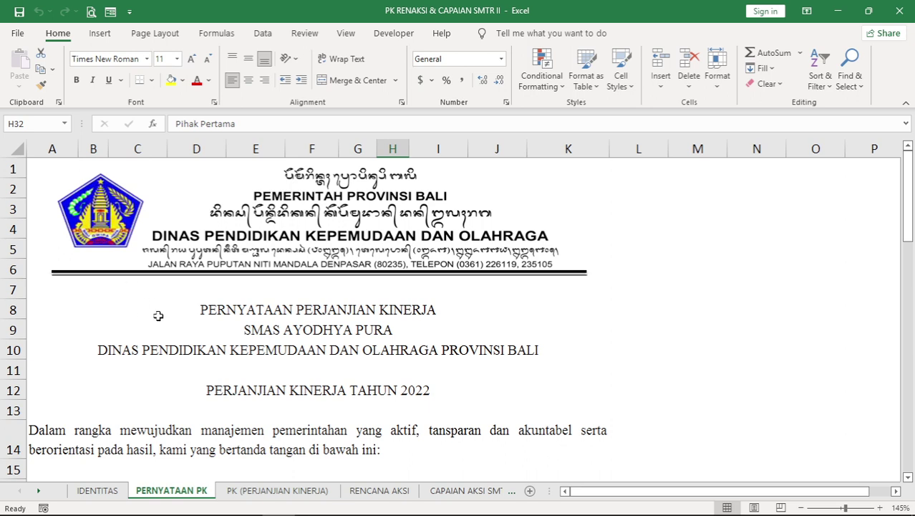
scroll(171, 308, "down", 1)
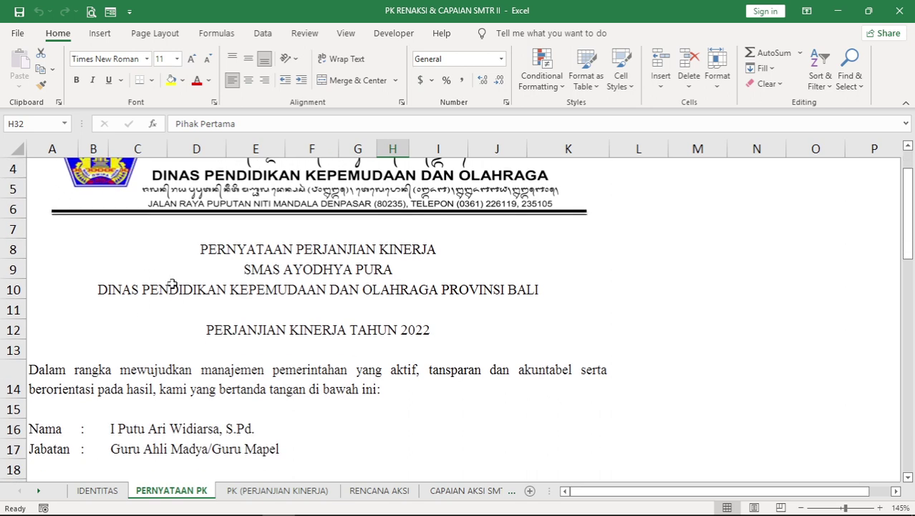
scroll(172, 279, "down", 1)
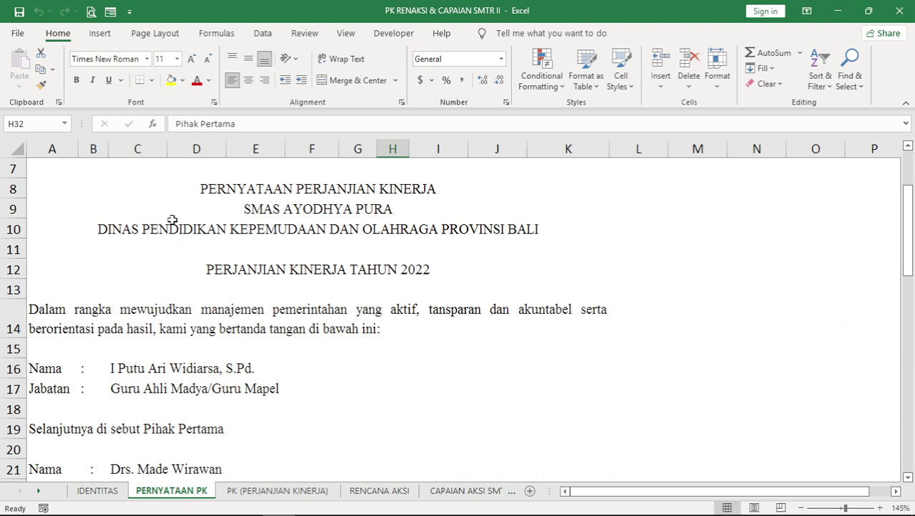
left_click(54, 209)
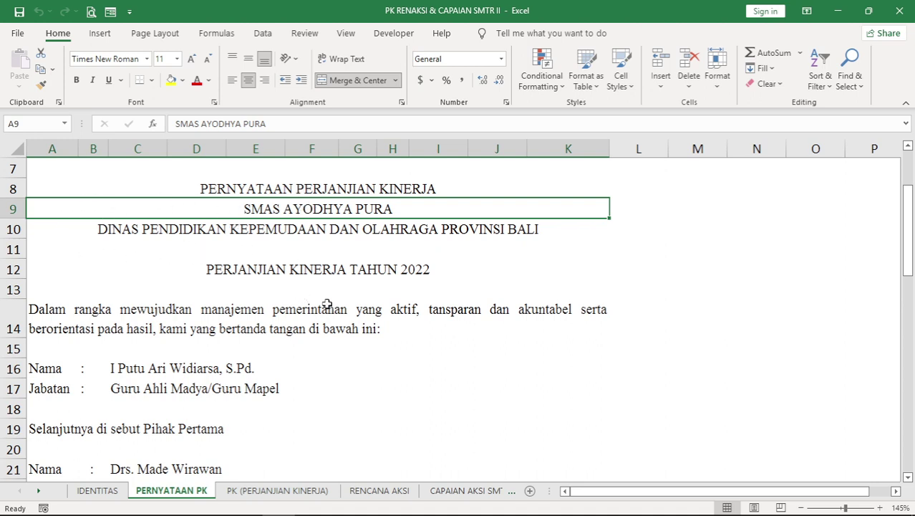
scroll(200, 252, "down", 1)
scroll(196, 249, "up", 1)
scroll(196, 249, "up", 1)
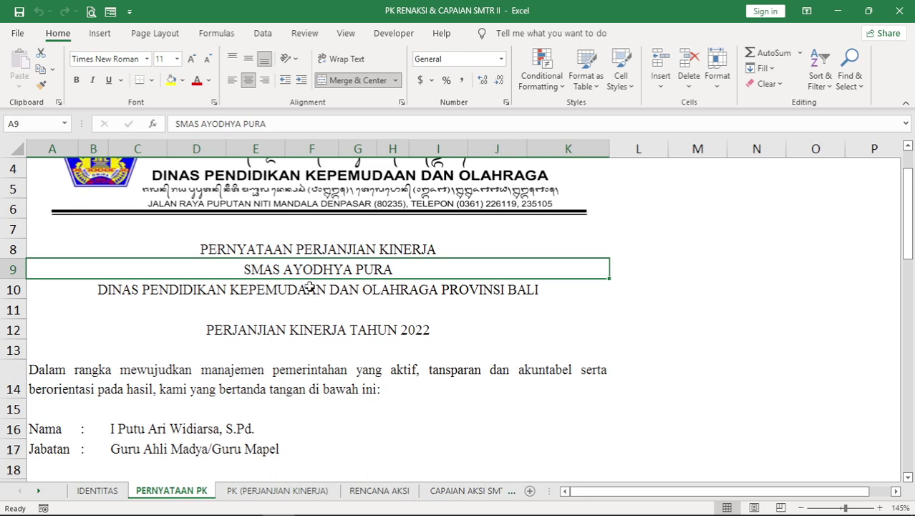
scroll(264, 295, "down", 3)
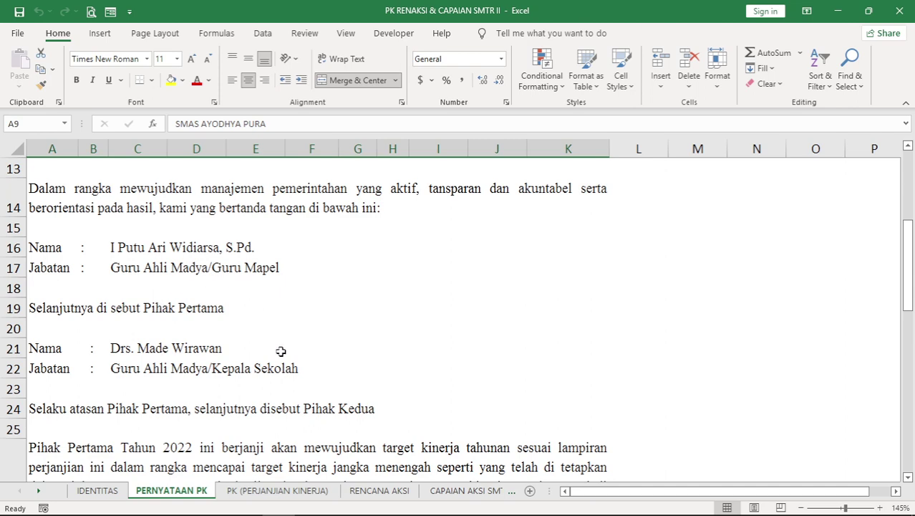
scroll(252, 304, "down", 2)
scroll(251, 301, "down", 1)
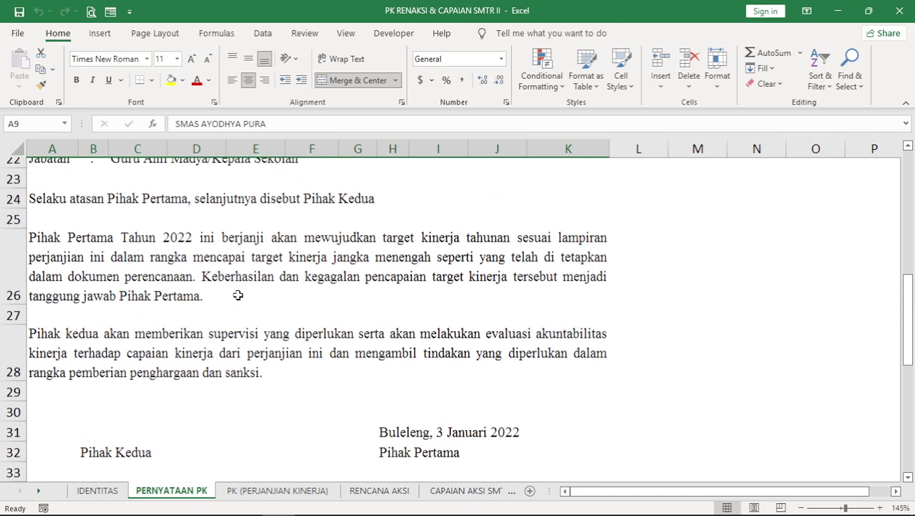
scroll(243, 298, "up", 1)
scroll(237, 295, "down", 1)
scroll(238, 295, "down", 1)
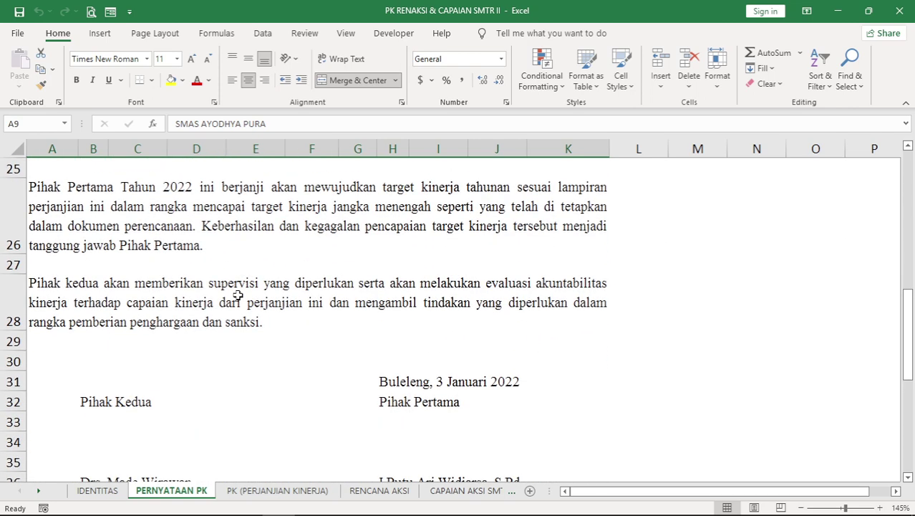
- Inspect the Nama and Jabatan cells of both parties on the PERNYATAAN PK sheet for their links to IDENTITAS
scroll(238, 295, "up", 4)
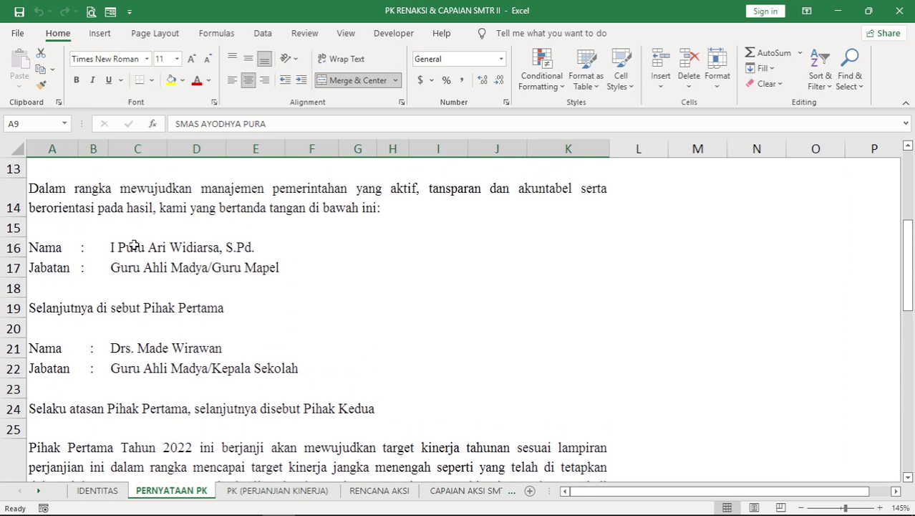
left_click(134, 247)
left_click(136, 268)
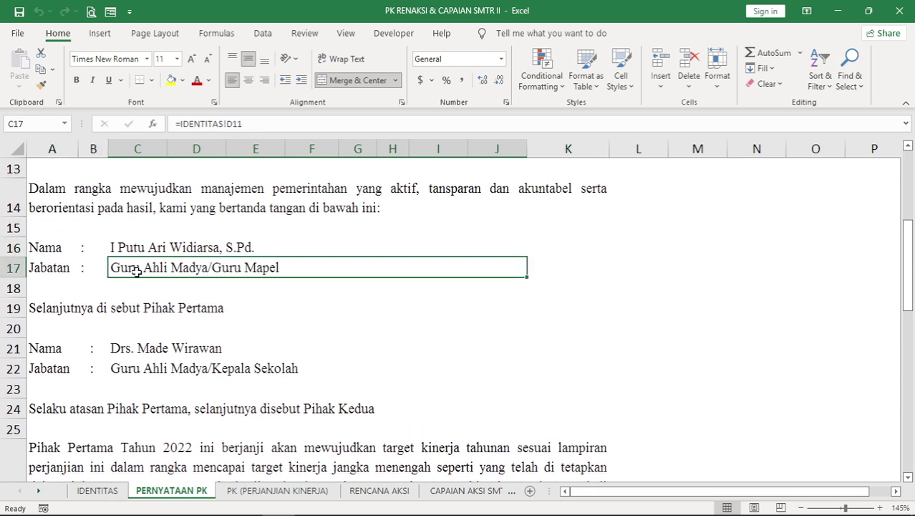
left_click(148, 347)
left_click(155, 366)
- Check the place and date line in H31 and the signature block at the end of the statement
scroll(212, 337, "down", 4)
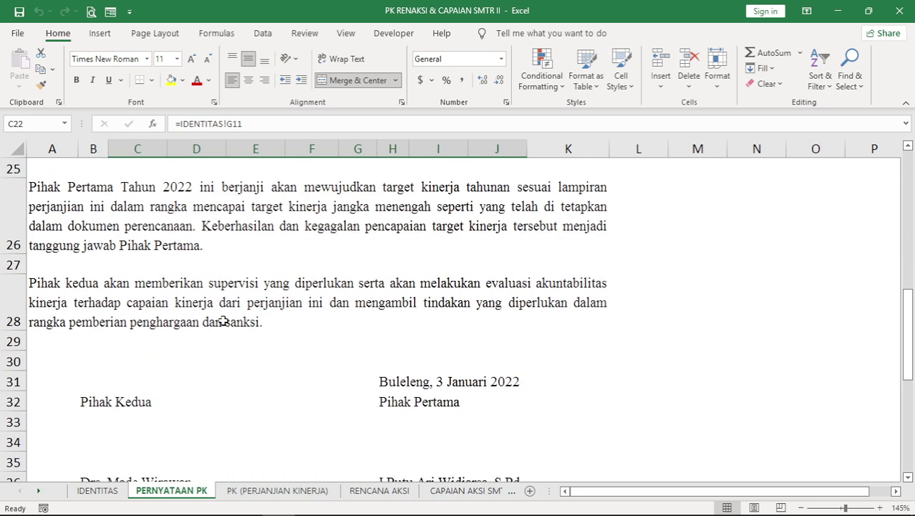
scroll(225, 319, "down", 2)
scroll(227, 315, "up", 2)
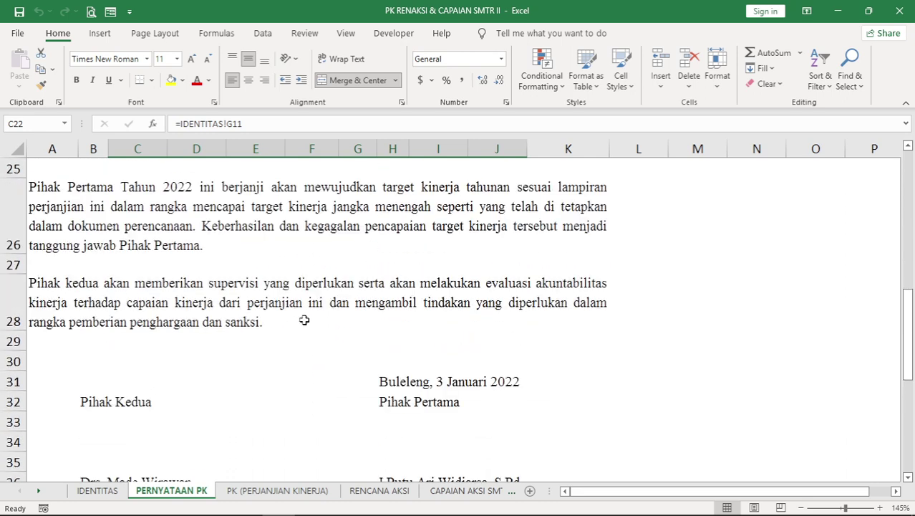
left_click(386, 383)
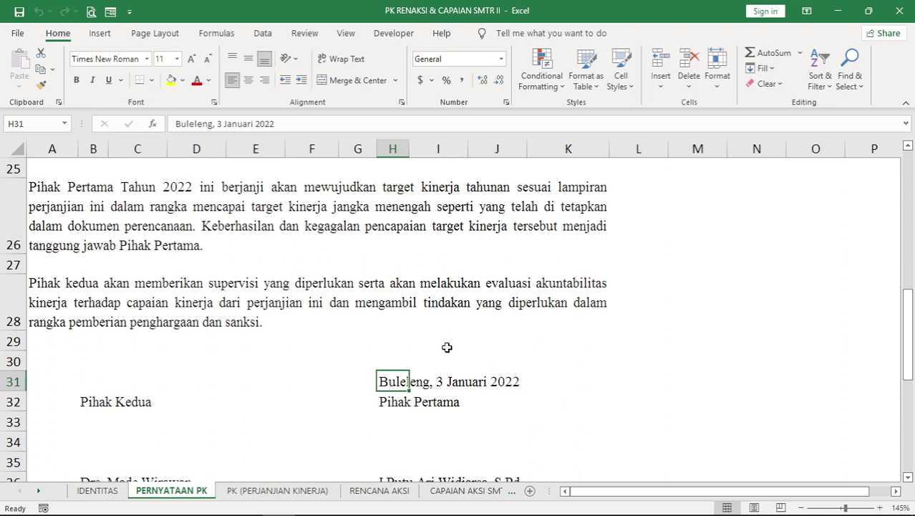
scroll(431, 335, "down", 2)
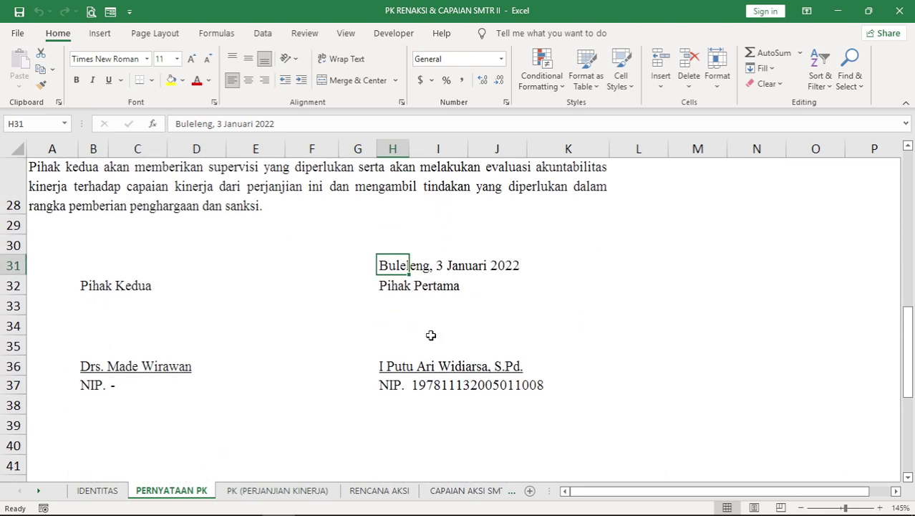
scroll(430, 336, "up", 9)
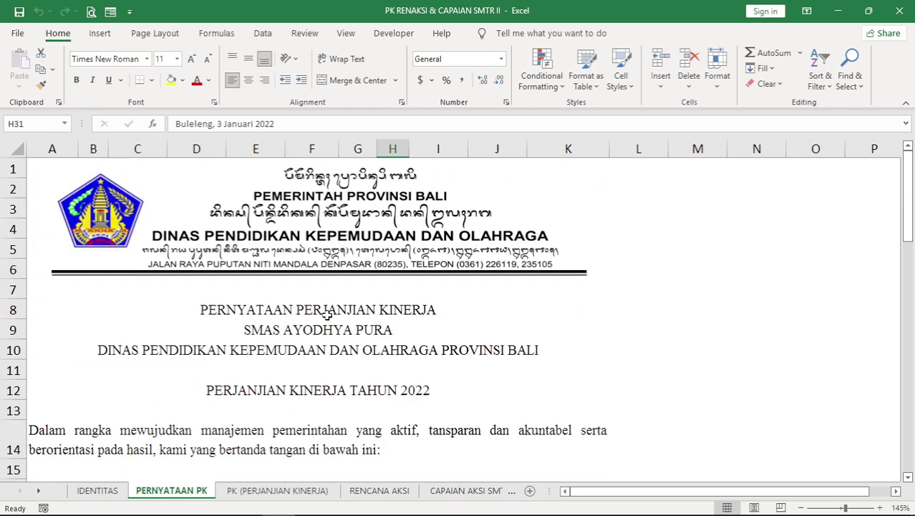
scroll(317, 315, "down", 4)
scroll(317, 315, "up", 2)
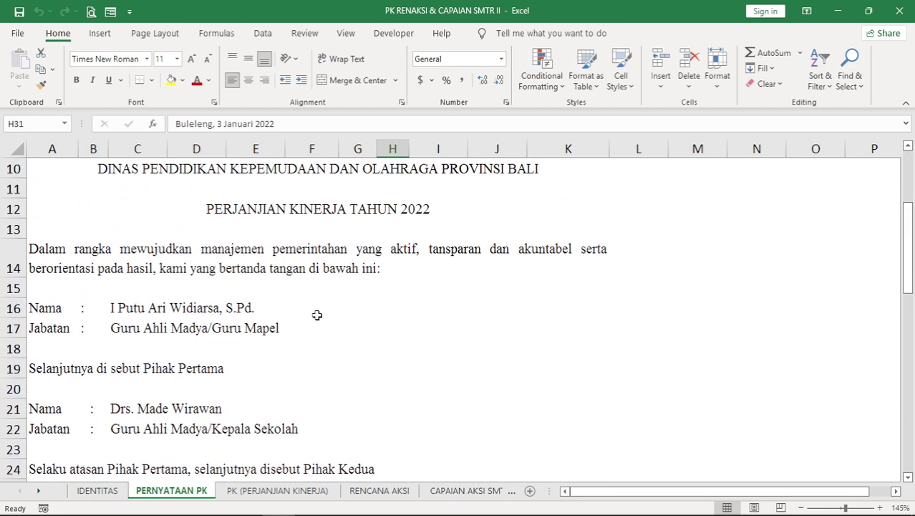
scroll(318, 316, "down", 2)
scroll(318, 315, "up", 3)
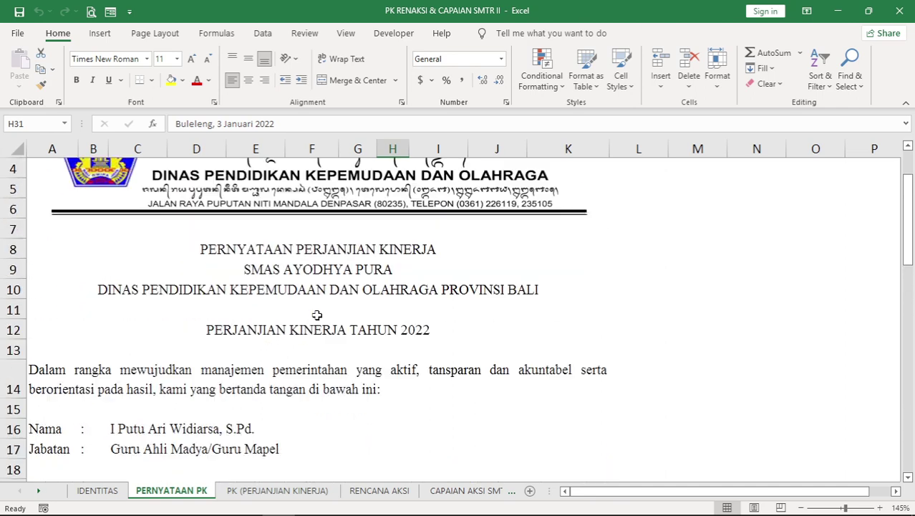
scroll(317, 315, "down", 2)
scroll(317, 315, "up", 3)
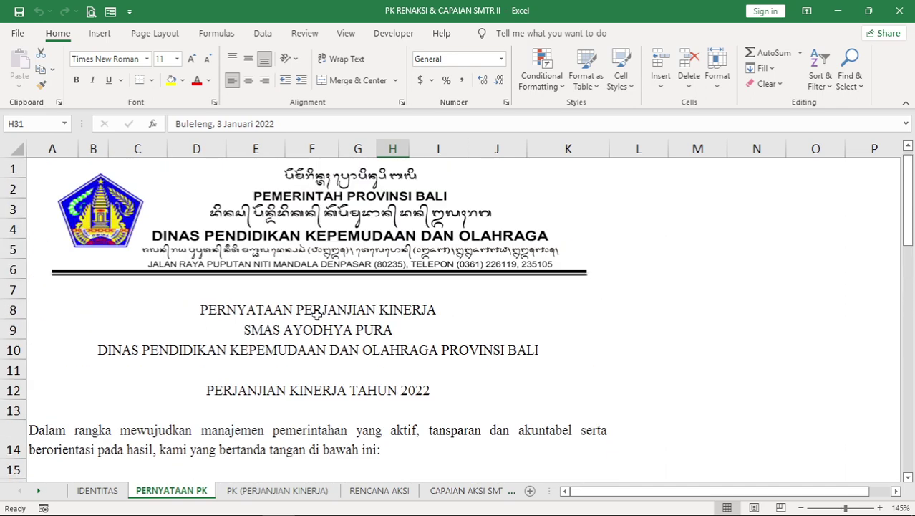
- Examine the strategic goal, indicator, target and section cells of the first row on the PK (PERJANJIAN KINERJA) sheet
left_click(277, 494)
scroll(265, 437, "up", 17)
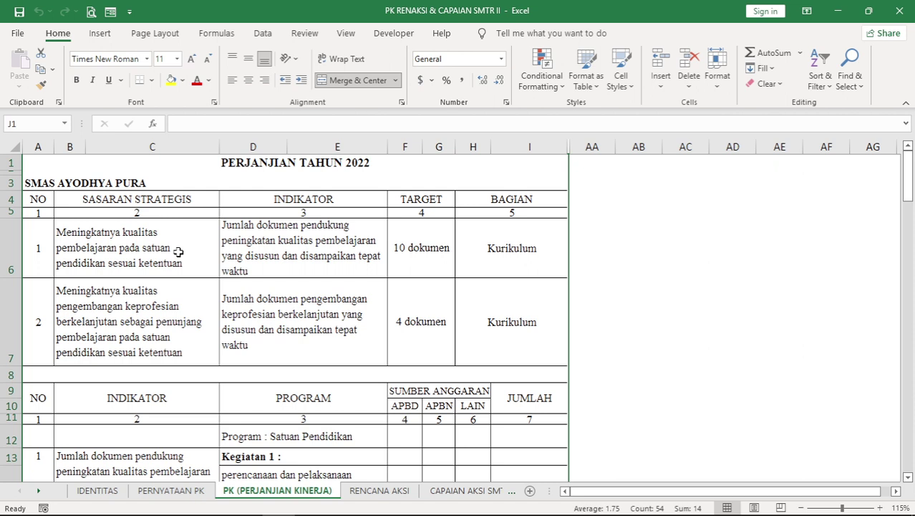
left_click(95, 247)
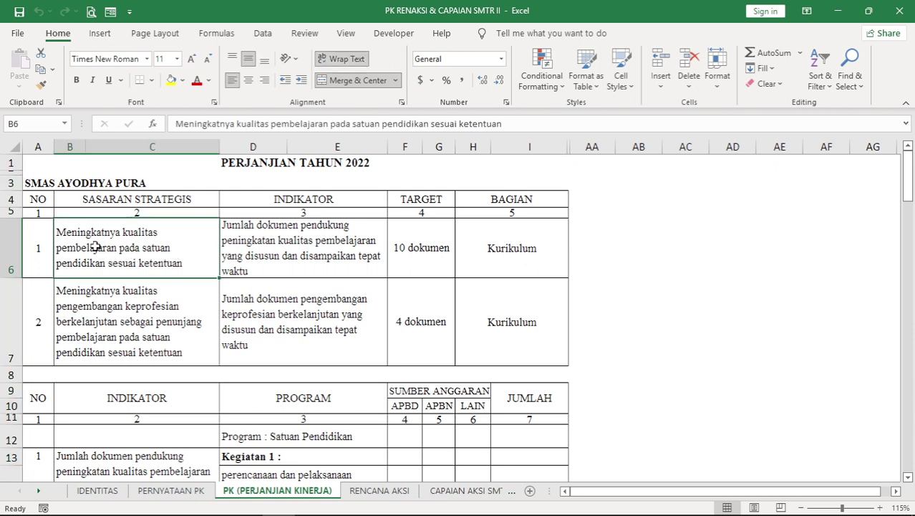
left_click(245, 261)
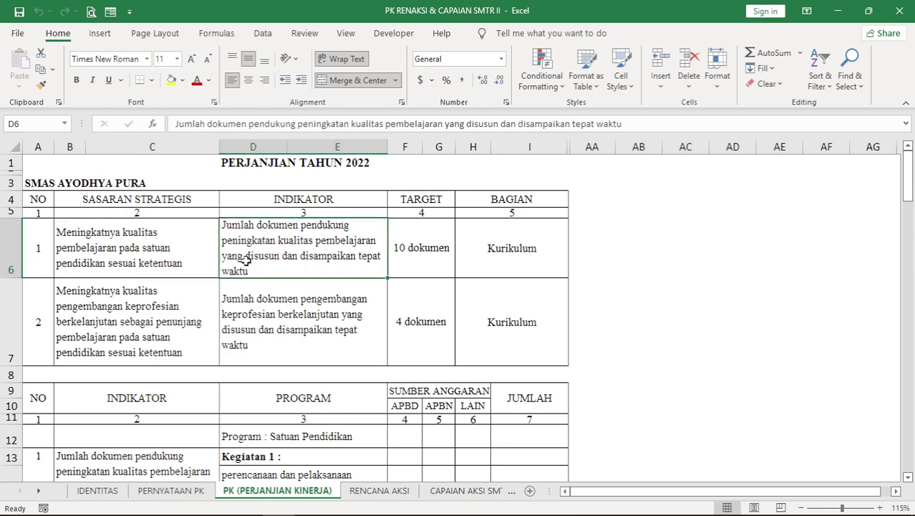
left_click(423, 256)
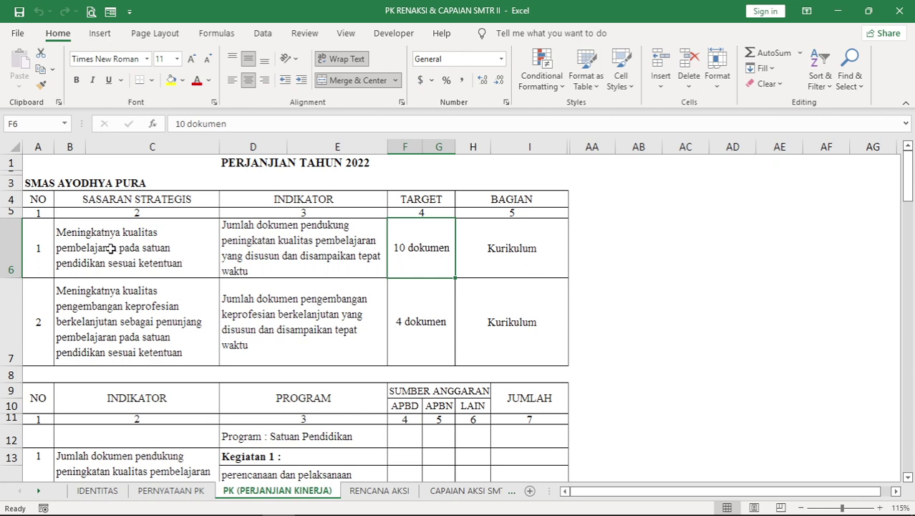
left_click(291, 251)
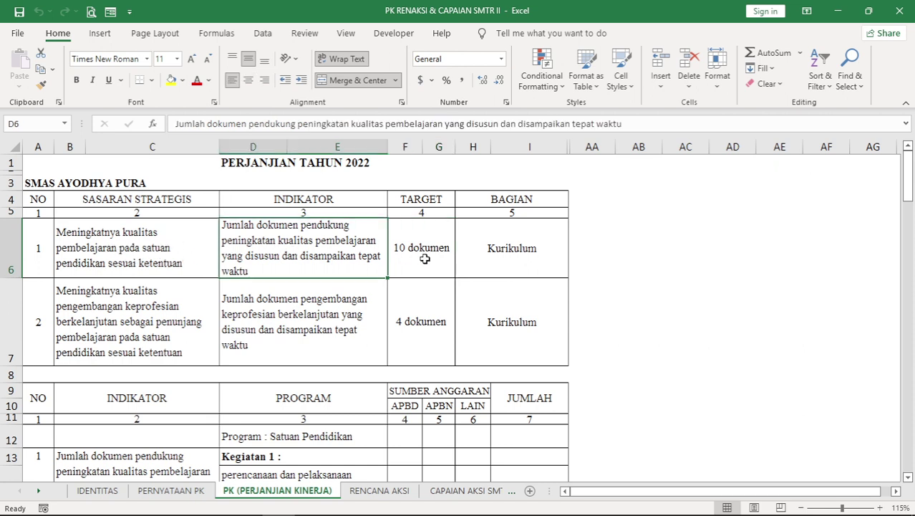
left_click(491, 252)
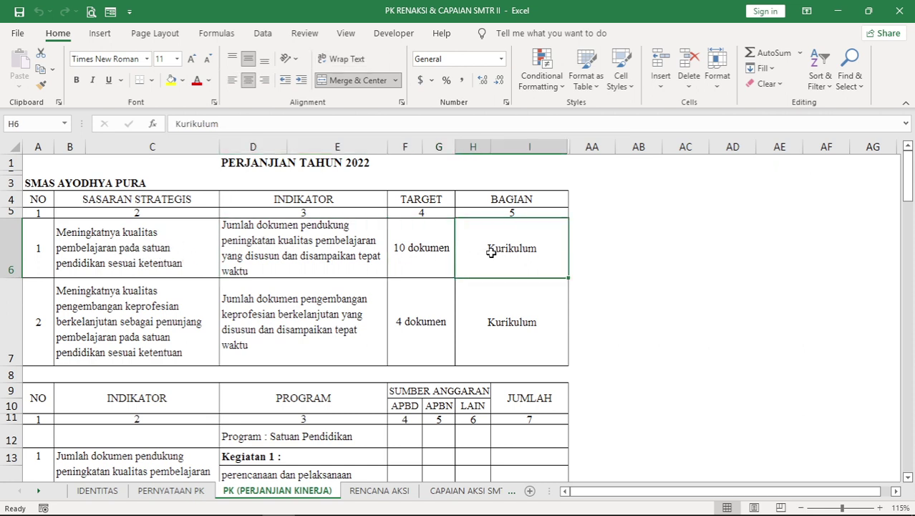
left_click(417, 247)
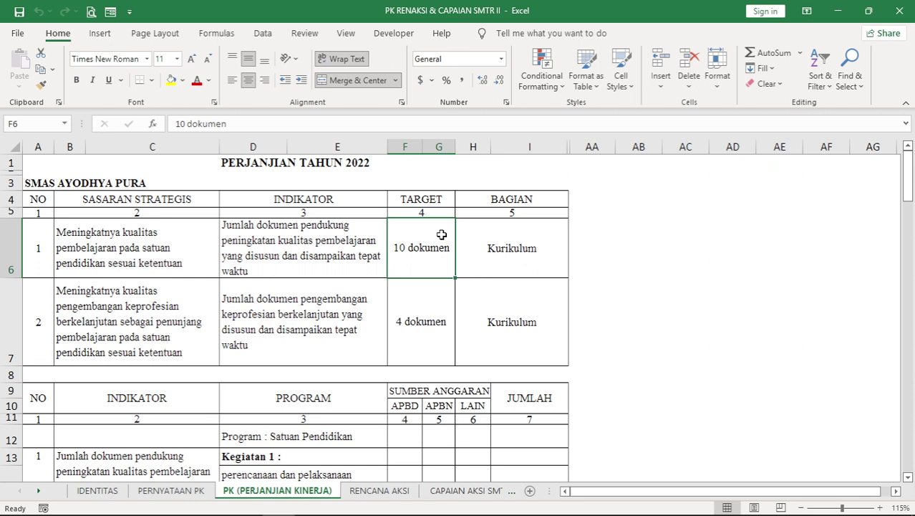
- Compare the indicator, TARGET and BAGIAN cells of the two strategic goals in rows 6 and 7
left_click(512, 243)
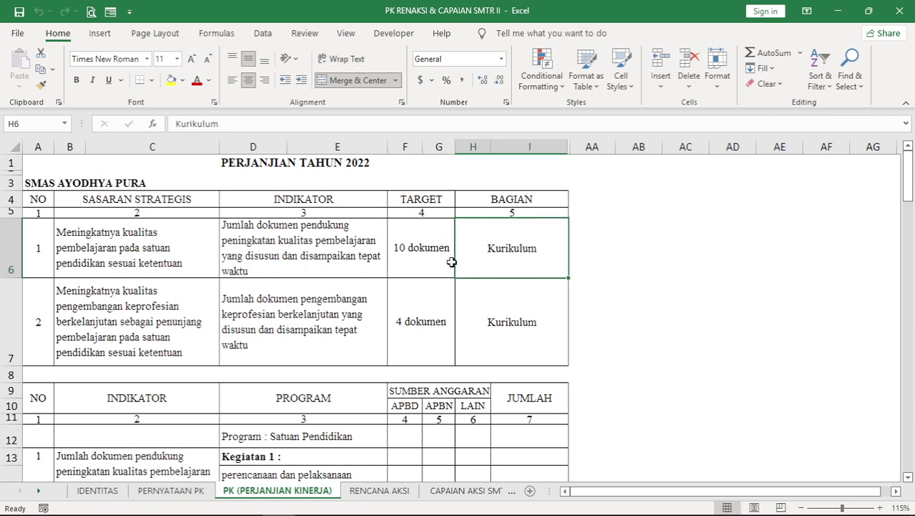
left_click(409, 249)
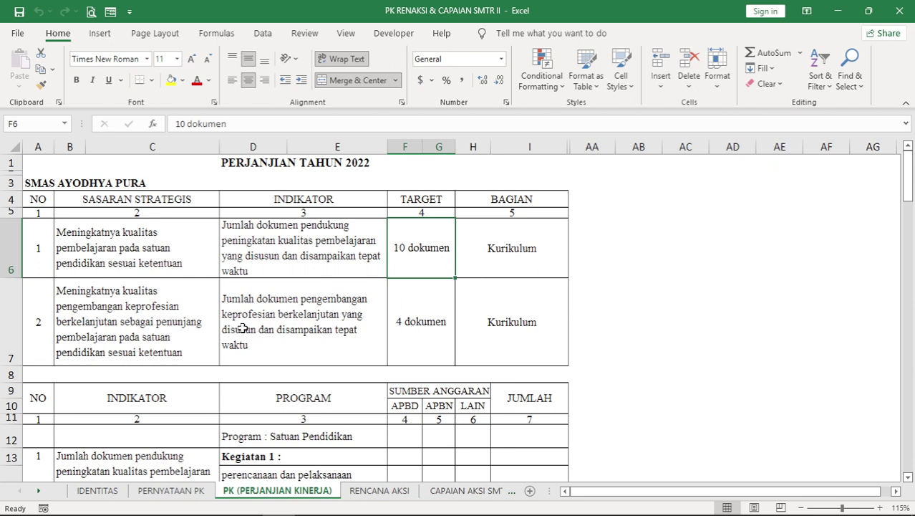
left_click(310, 332)
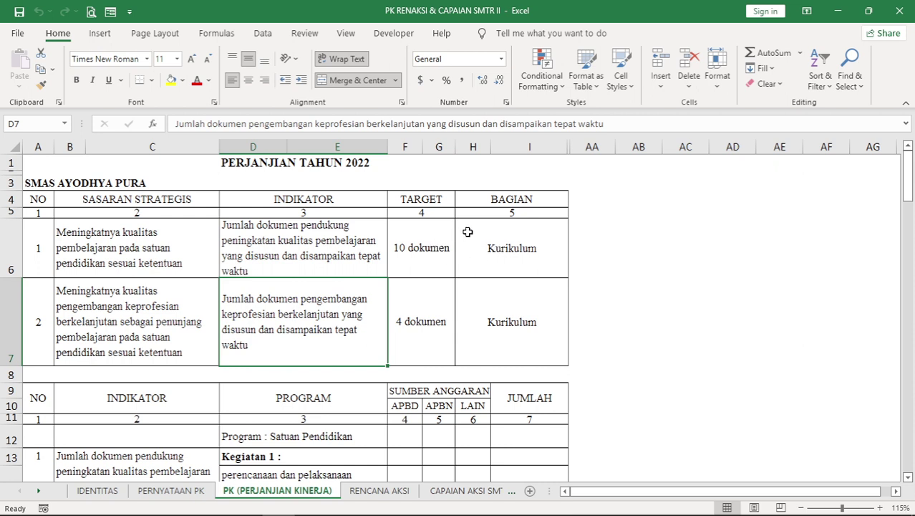
left_click(416, 244)
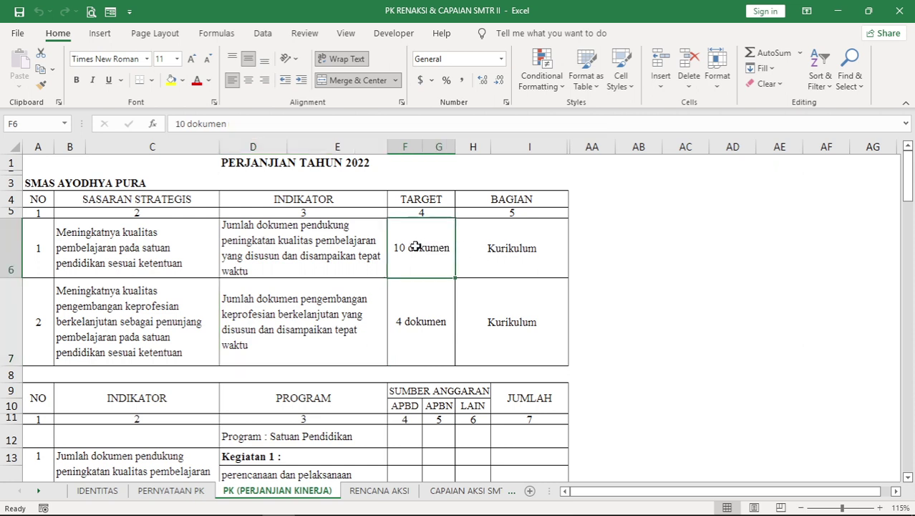
left_click(487, 251)
left_click(430, 249)
left_click(413, 310)
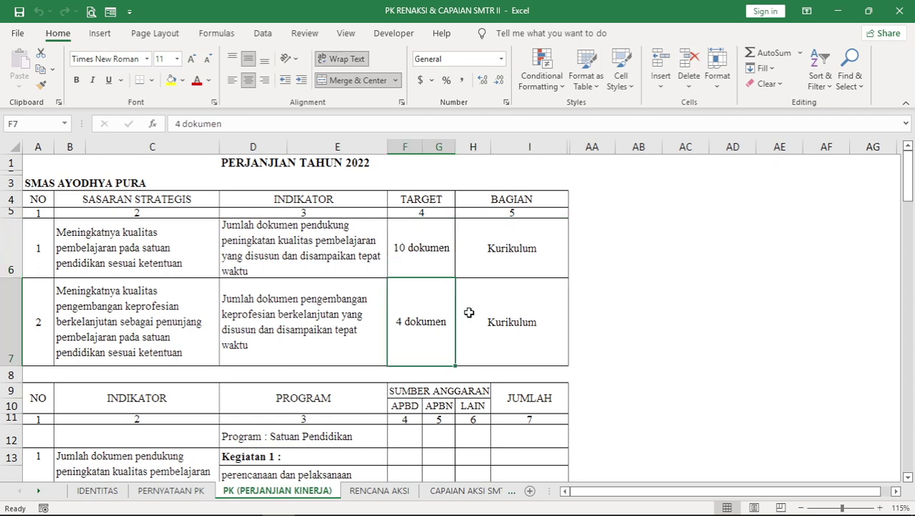
left_click(490, 311)
left_click(421, 315)
- Review the program and budget table's headings, the Kegiatan 1 description in D14 and its first sub-activity in row 15
scroll(227, 307, "down", 1)
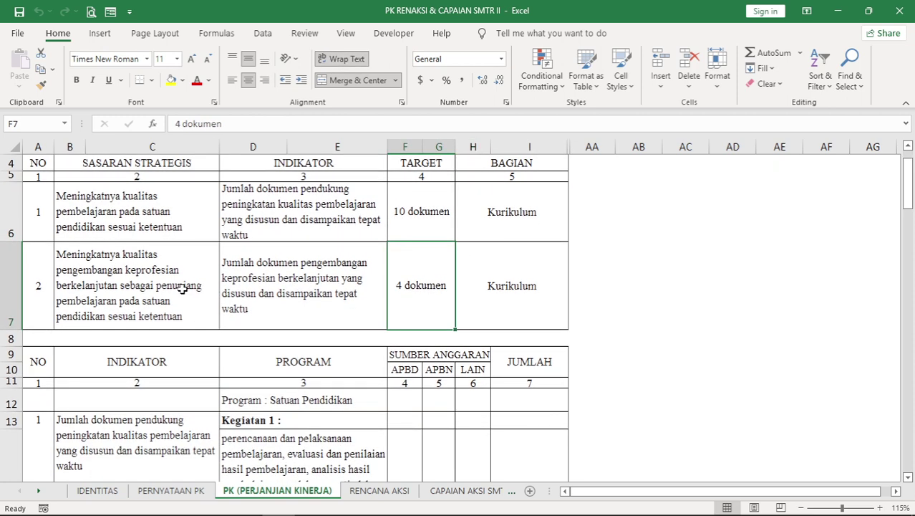
scroll(419, 287, "down", 3)
scroll(420, 256, "up", 4)
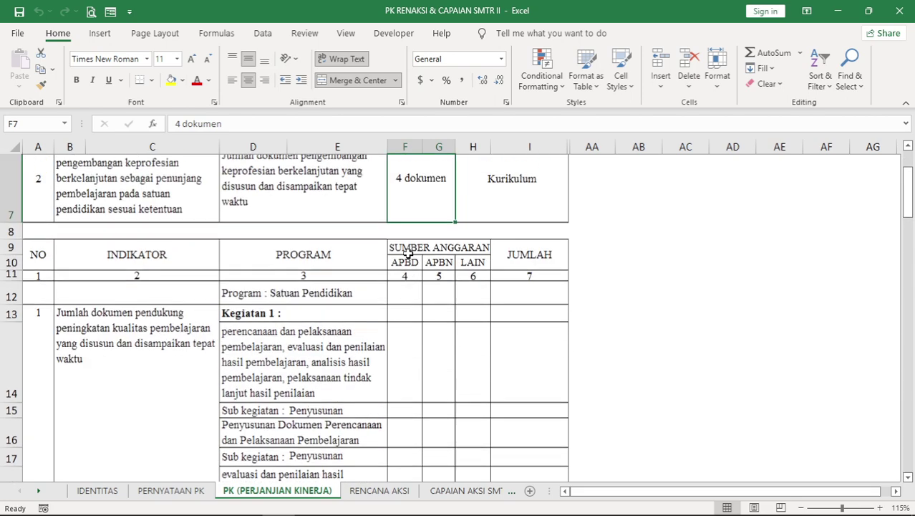
scroll(409, 251, "down", 4)
scroll(322, 261, "up", 1)
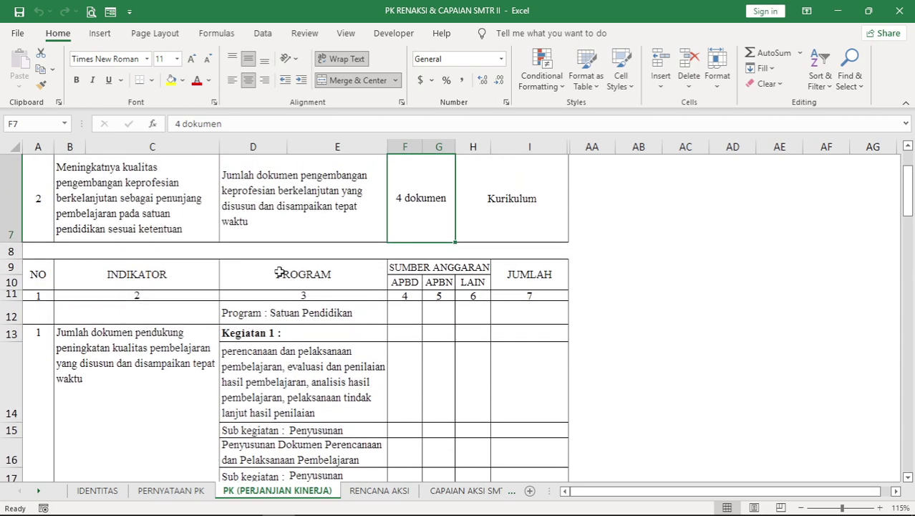
scroll(188, 297, "down", 1)
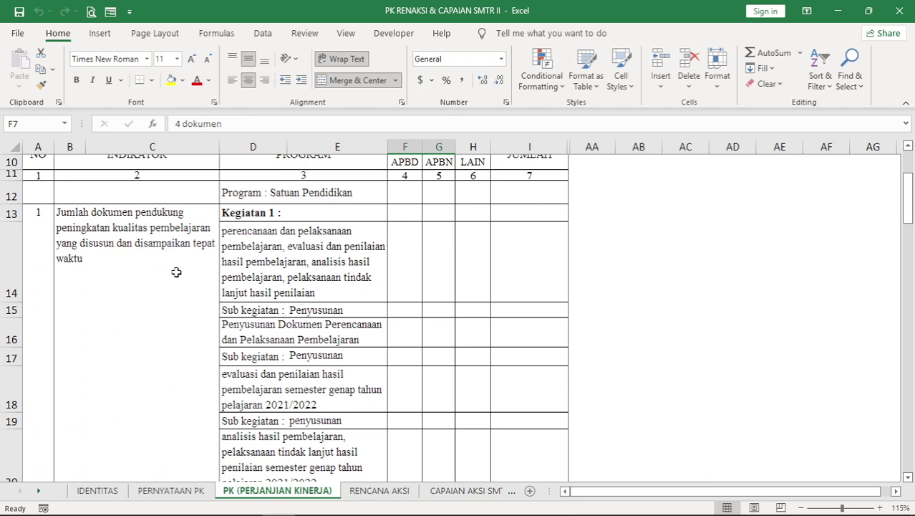
left_click(262, 268)
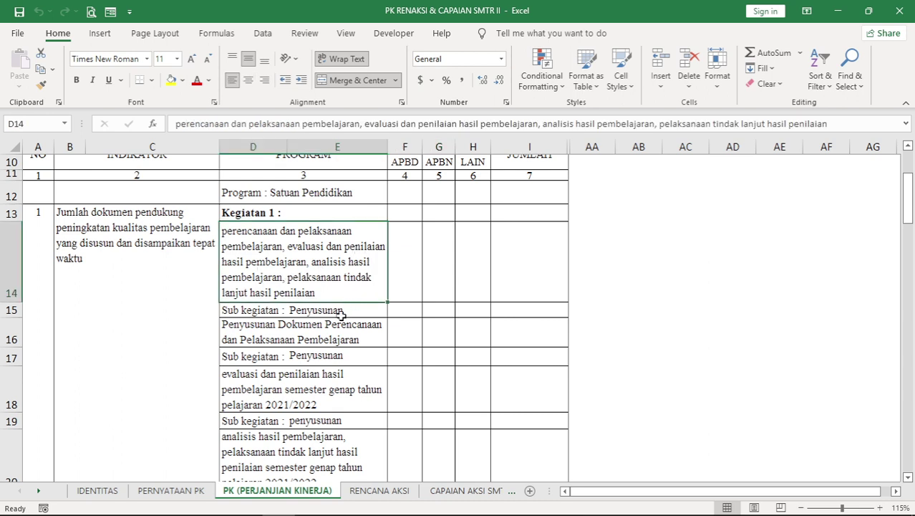
left_click(277, 310)
left_click(333, 308)
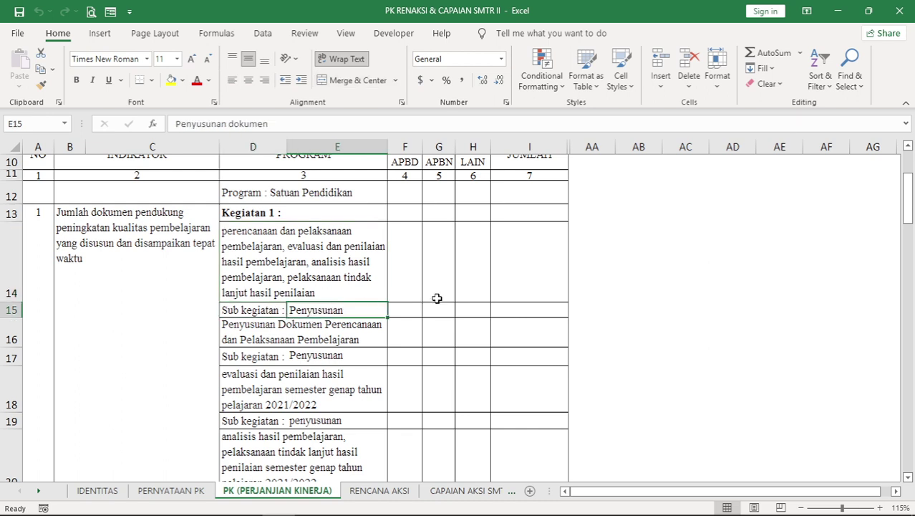
left_click(437, 298)
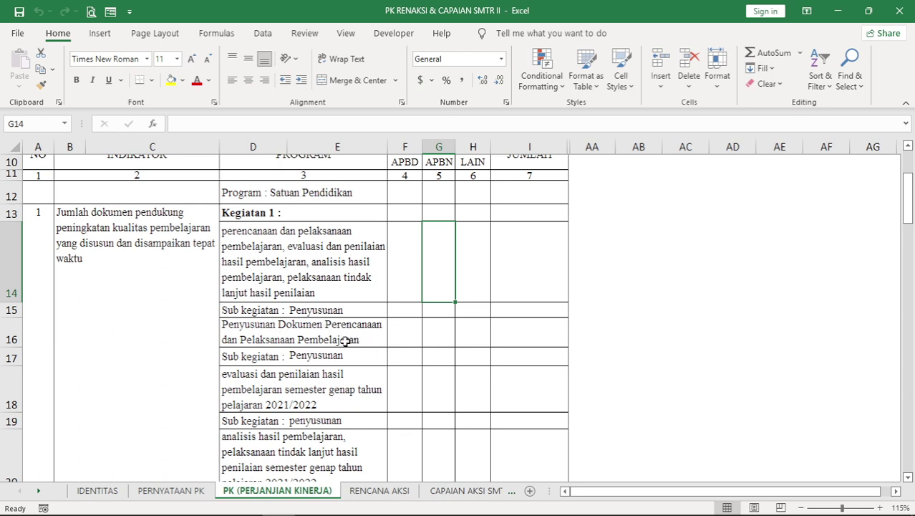
- Examine the sub-activity in rows 17 and 18 and browse the remaining sub-activities listed under Kegiatan 1
left_click(326, 356)
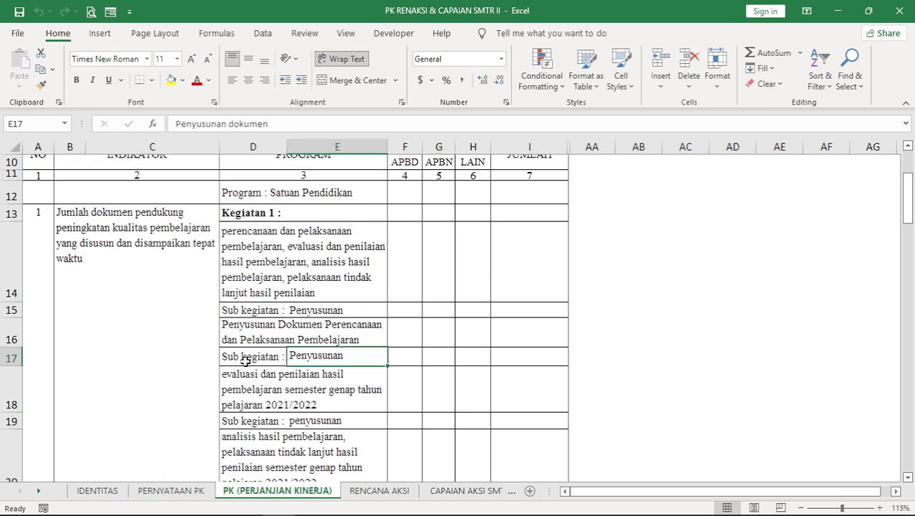
scroll(351, 322, "down", 1)
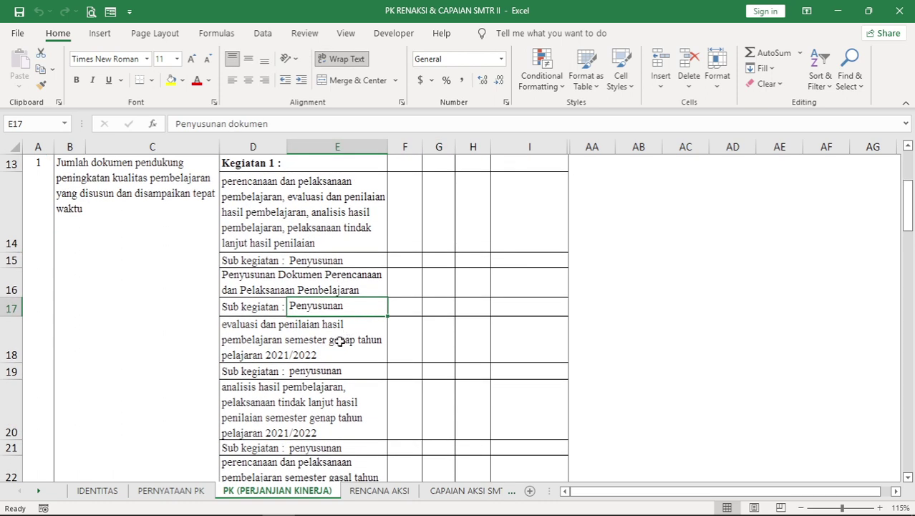
left_click(357, 327)
scroll(359, 328, "up", 2)
scroll(360, 328, "down", 3)
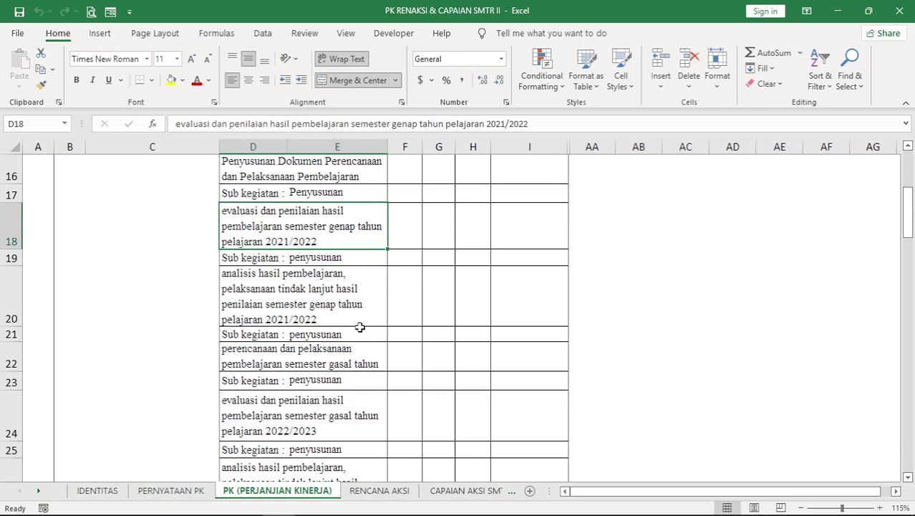
scroll(359, 327, "up", 3)
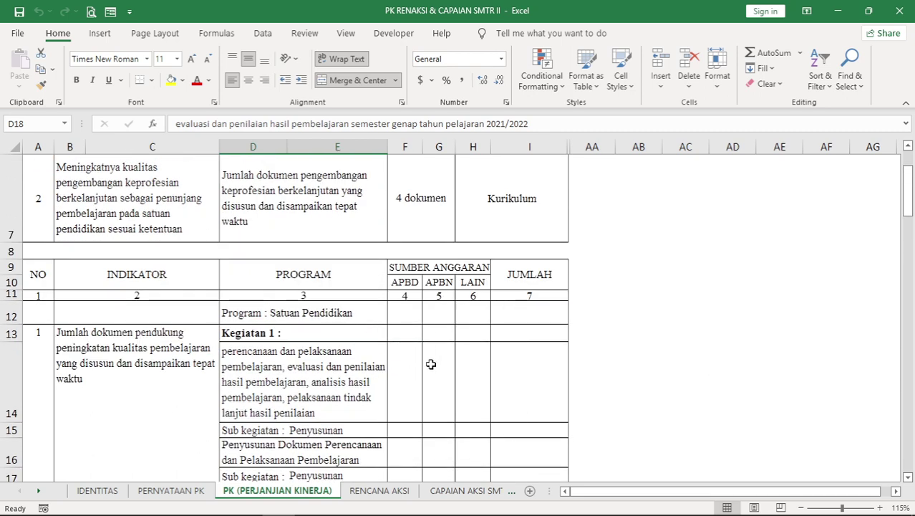
scroll(473, 358, "down", 9)
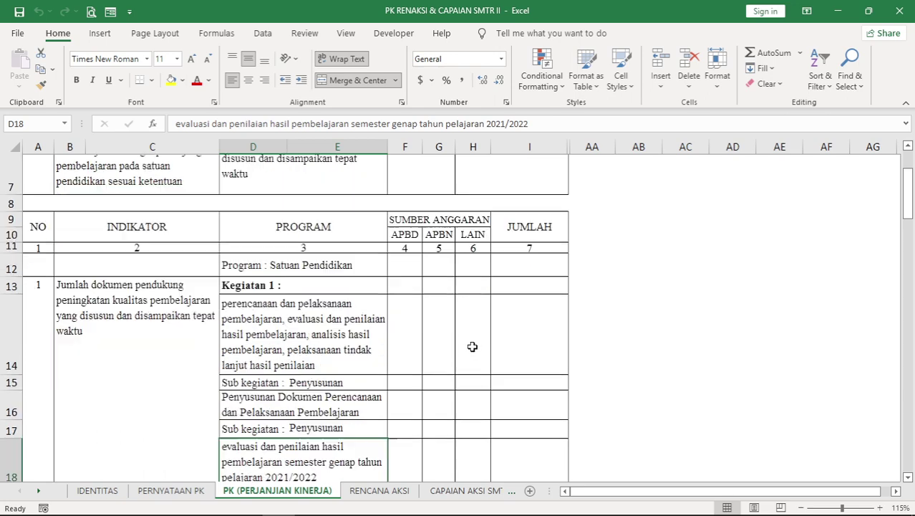
scroll(458, 325, "up", 5)
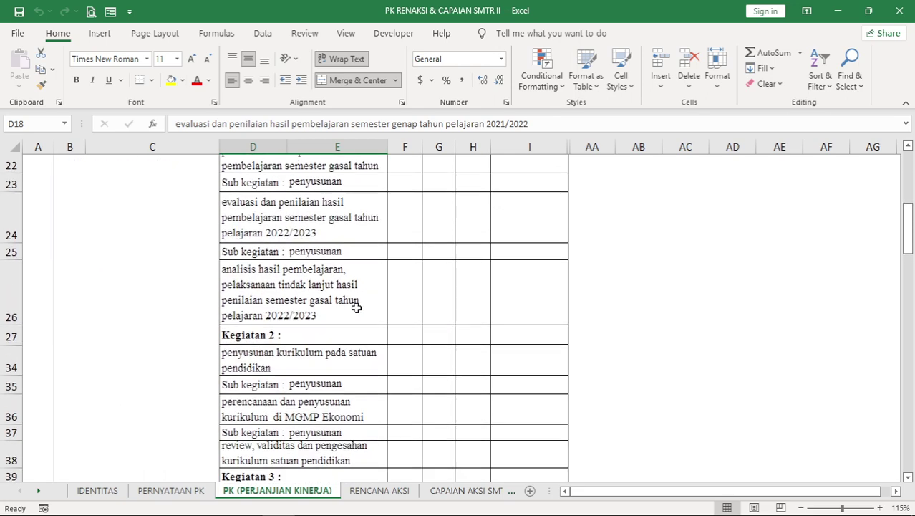
- Check the last Kegiatan 1 sub-activity in D26 and read through the Kegiatan 2 and Kegiatan 3 entries
left_click(308, 329)
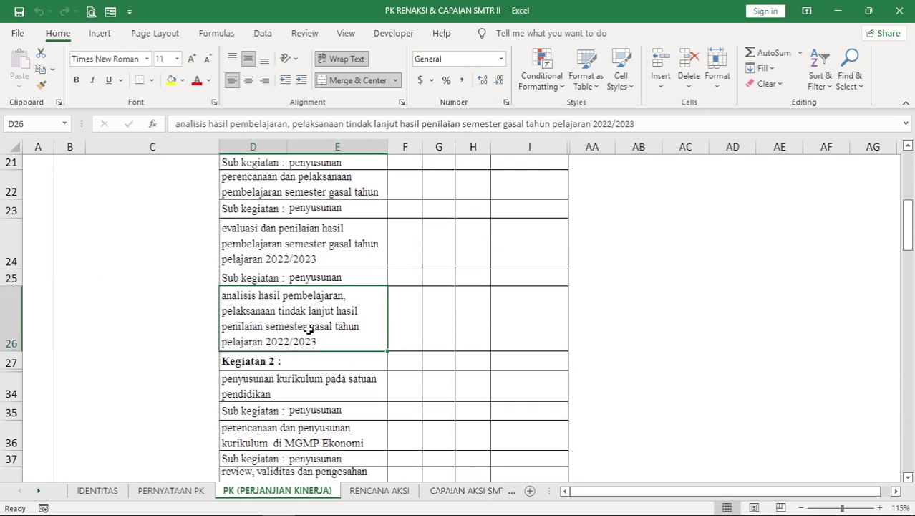
scroll(308, 328, "up", 1)
scroll(301, 323, "down", 4)
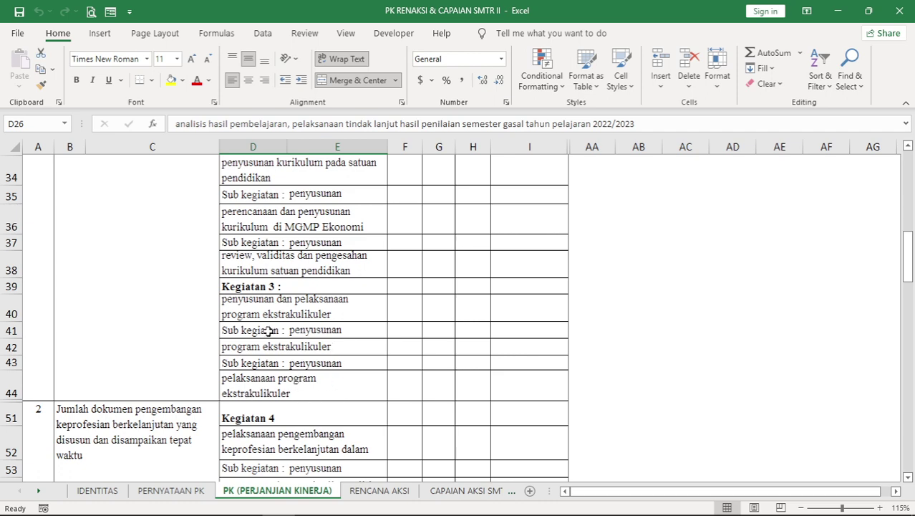
scroll(267, 330, "down", 1)
scroll(276, 315, "up", 11)
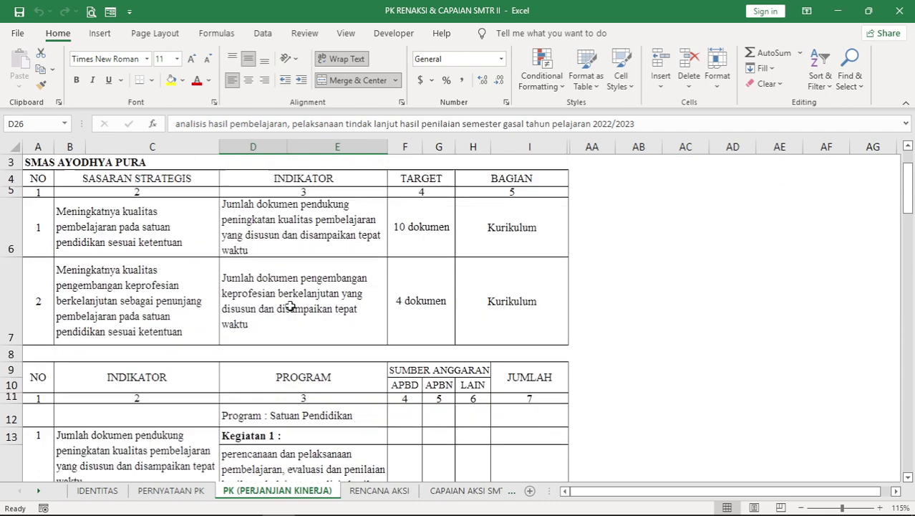
- Compare the second indicator in D7 with its matching entry beside Kegiatan 4 in the program table
scroll(290, 306, "up", 1)
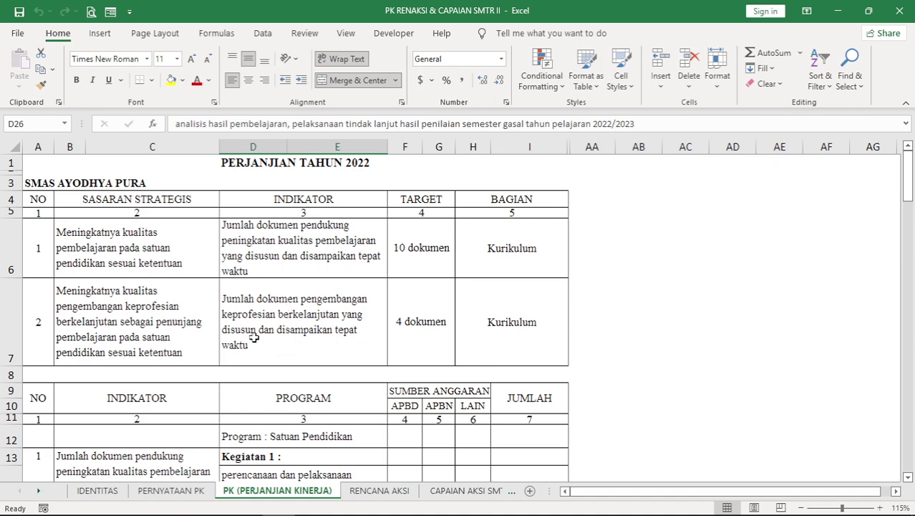
scroll(254, 337, "down", 2)
scroll(273, 284, "up", 1)
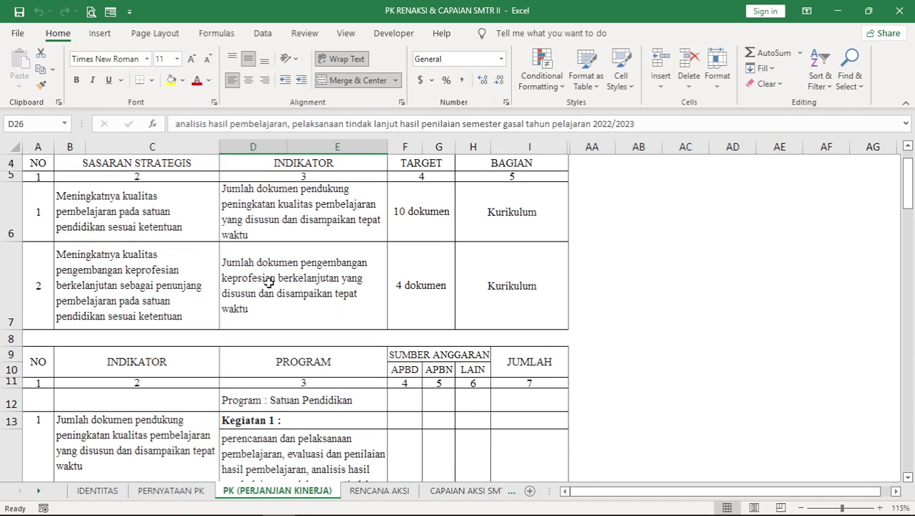
scroll(267, 283, "down", 14)
scroll(271, 289, "up", 2)
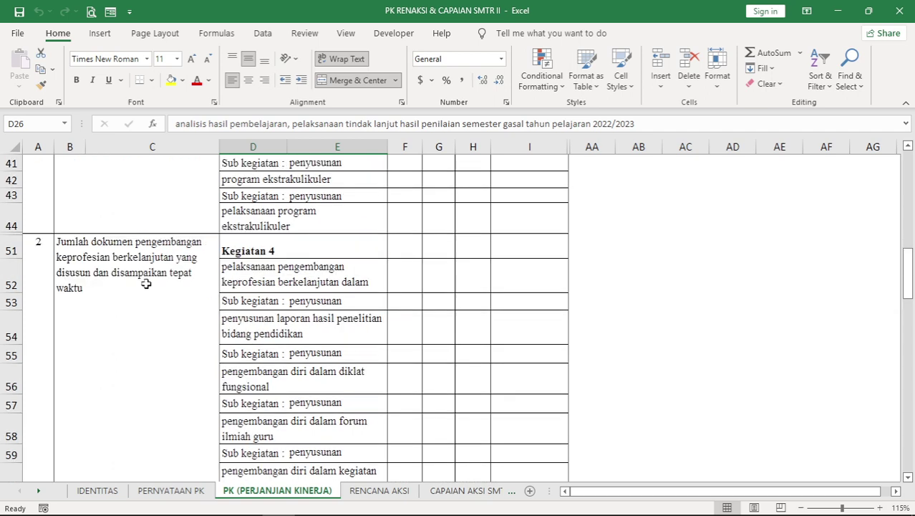
scroll(154, 296, "up", 10)
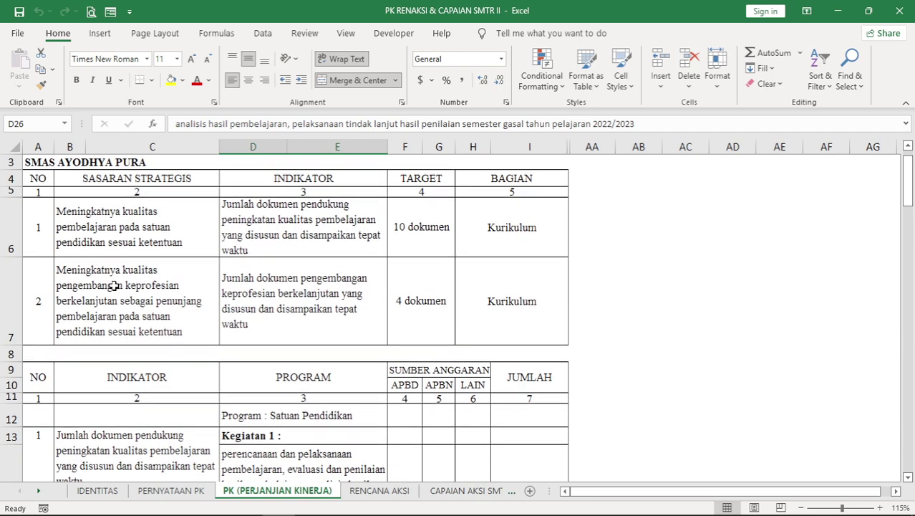
left_click(253, 290)
scroll(258, 294, "down", 13)
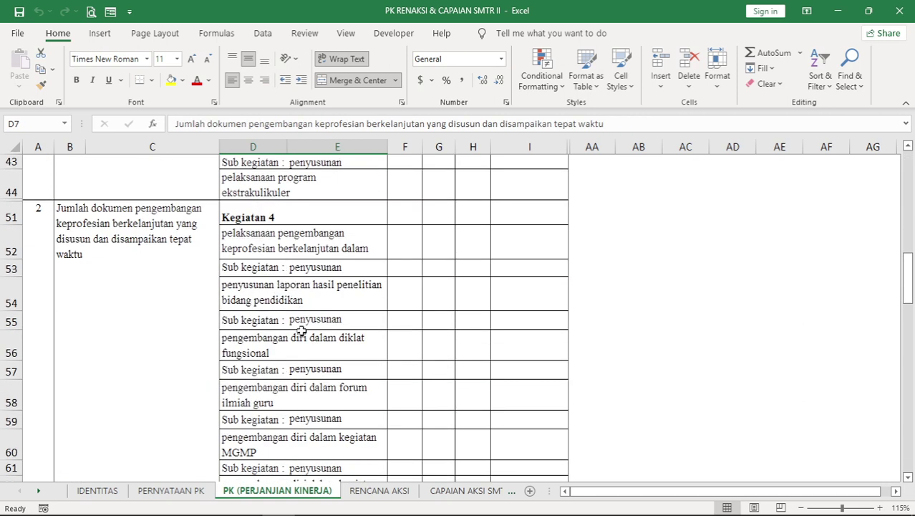
scroll(301, 326, "up", 9)
scroll(301, 326, "up", 3)
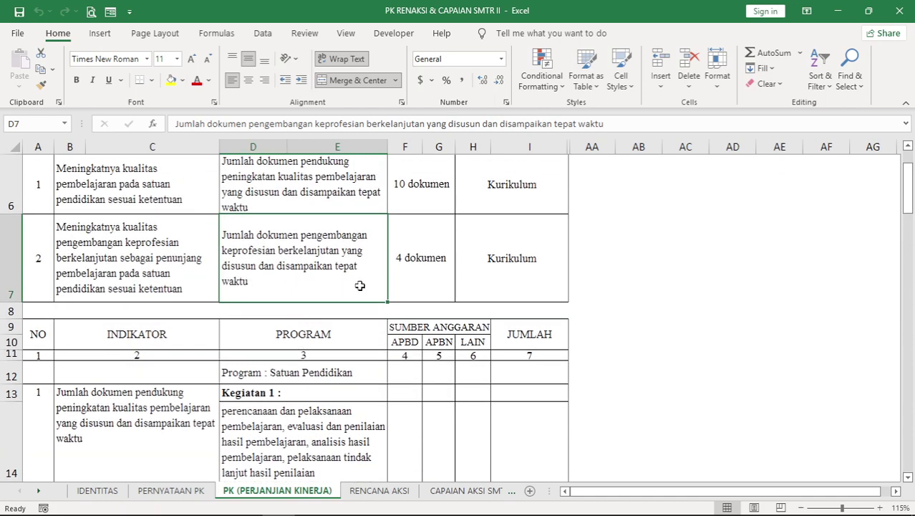
scroll(405, 264, "down", 7)
scroll(412, 263, "down", 5)
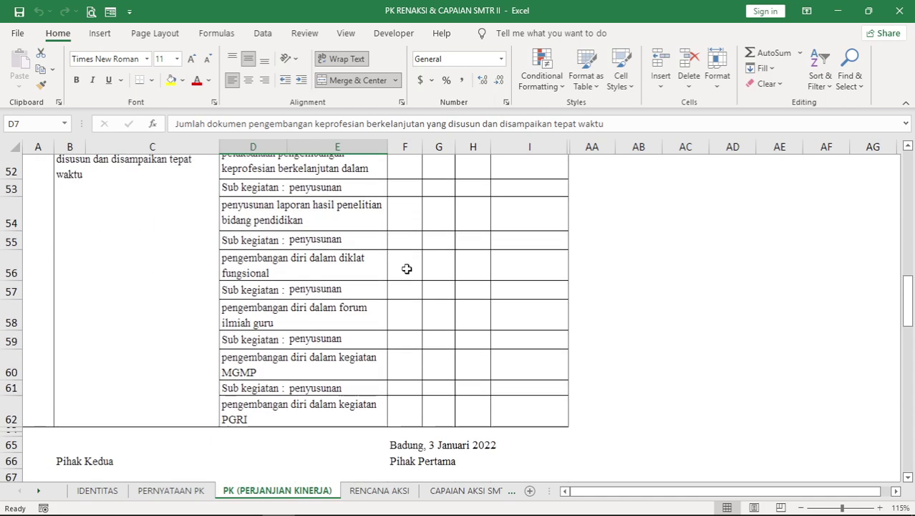
scroll(405, 271, "up", 1)
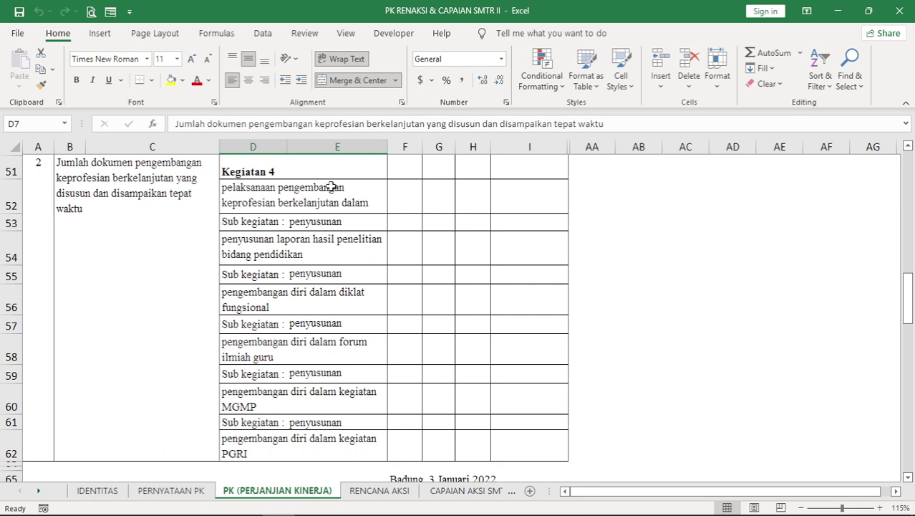
- Inspect the Sub kegiatan cells under Kegiatan 4 in column E, from row 53 to row 61
left_click(307, 224)
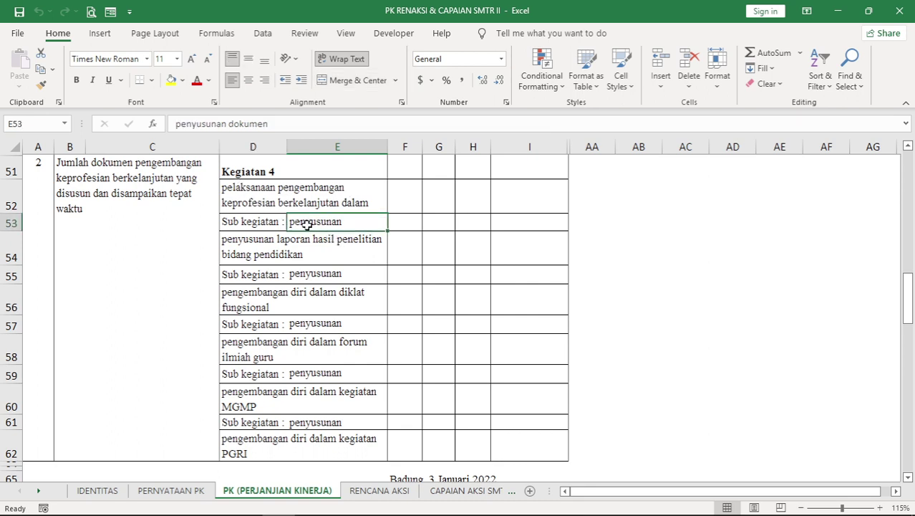
left_click(309, 270)
left_click(322, 328)
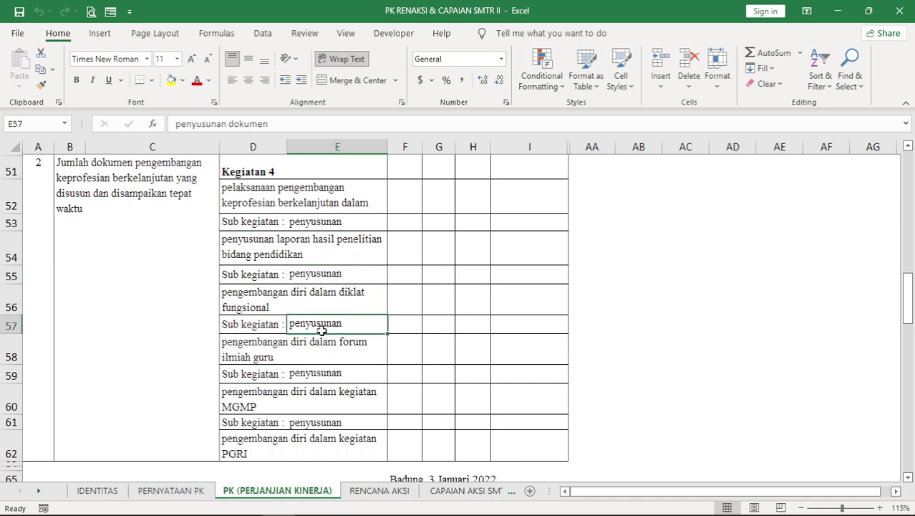
left_click(327, 376)
left_click(328, 419)
- Increase the height of row 52 to fit the whole wrapped Kegiatan 4 description in D52
scroll(332, 250, "up", 9)
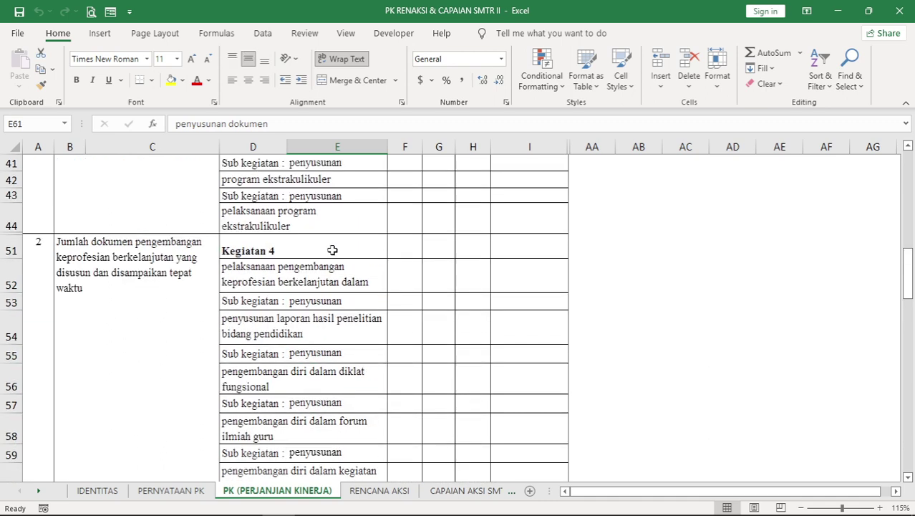
scroll(332, 249, "down", 9)
scroll(331, 248, "up", 1)
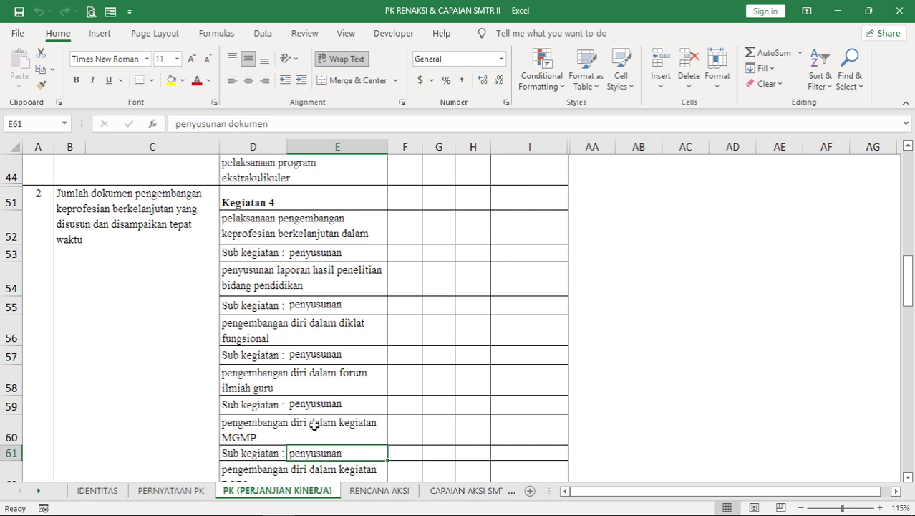
left_click(356, 226)
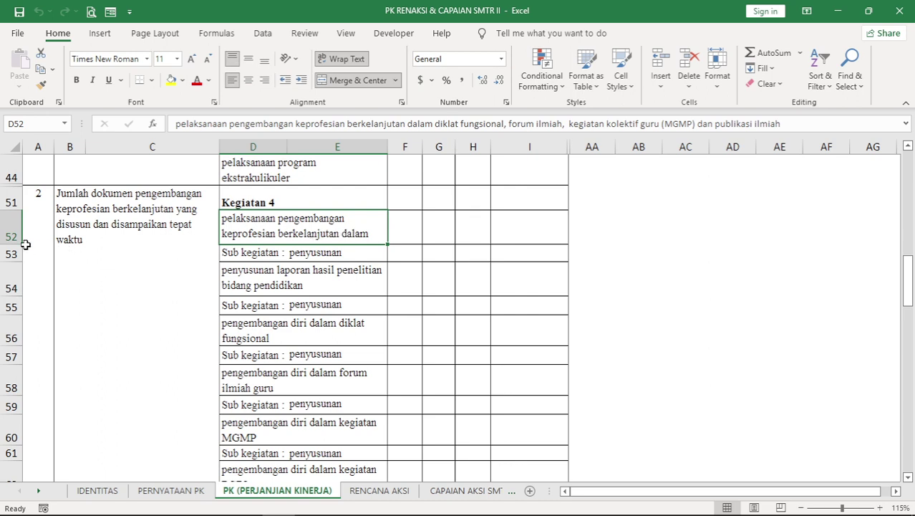
left_click_drag(11, 245, 11, 289)
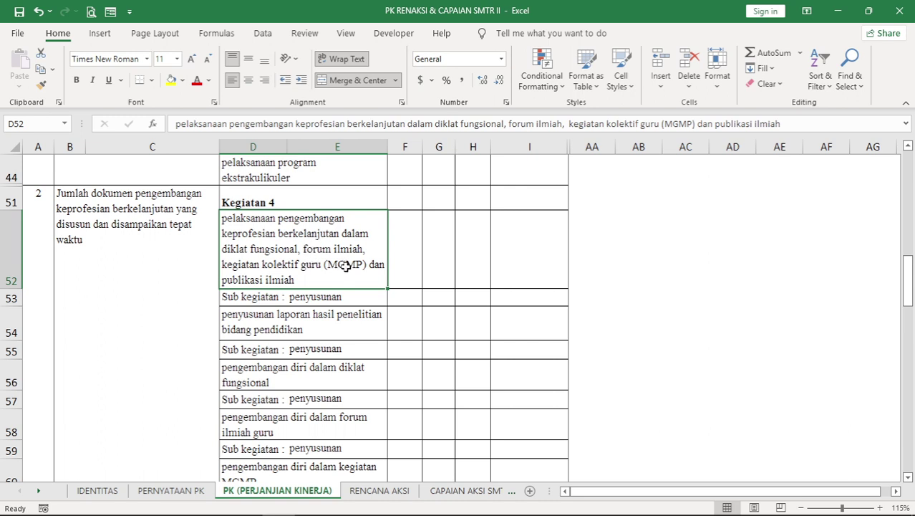
- Slightly increase the height of row 54, which holds the penyusunan laporan hasil penelitian sub-activity under Kegiatan 4
left_click(326, 297)
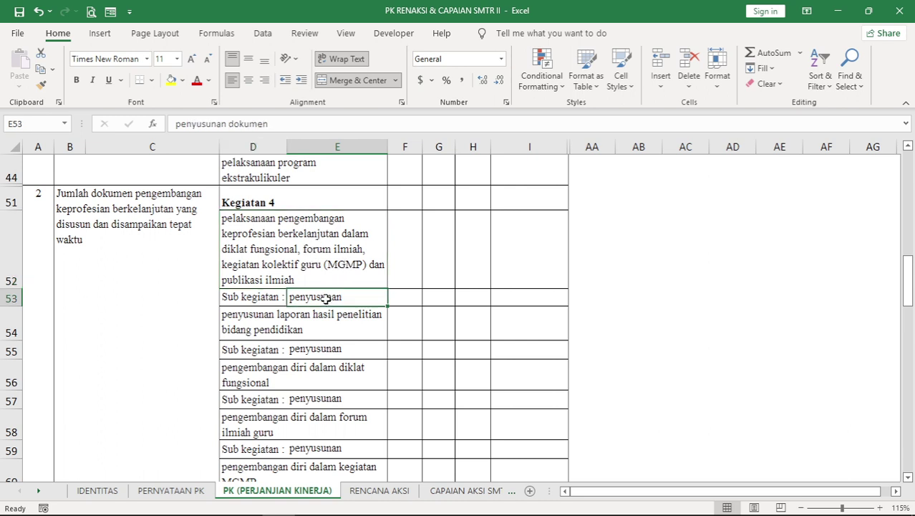
left_click(266, 316)
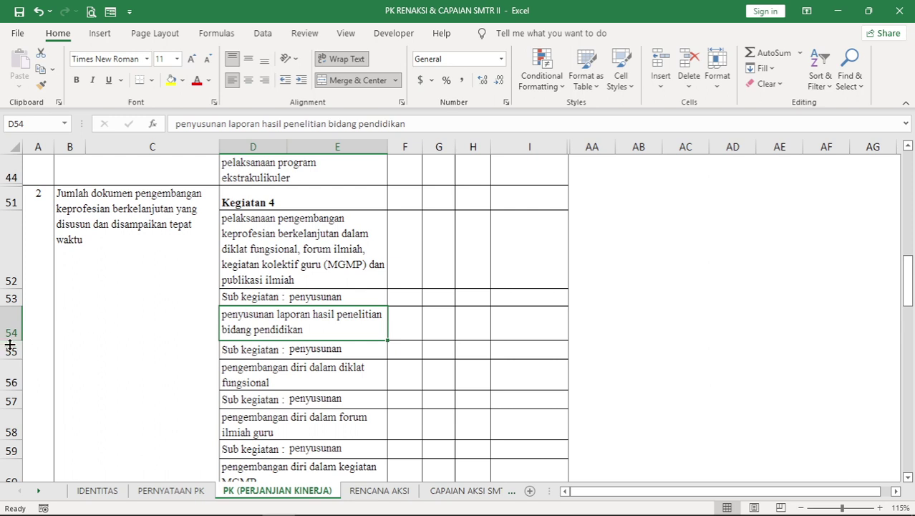
mouse_move(11, 345)
left_mouse_down()
mouse_move(9, 356)
mouse_move(9, 343)
left_mouse_up()
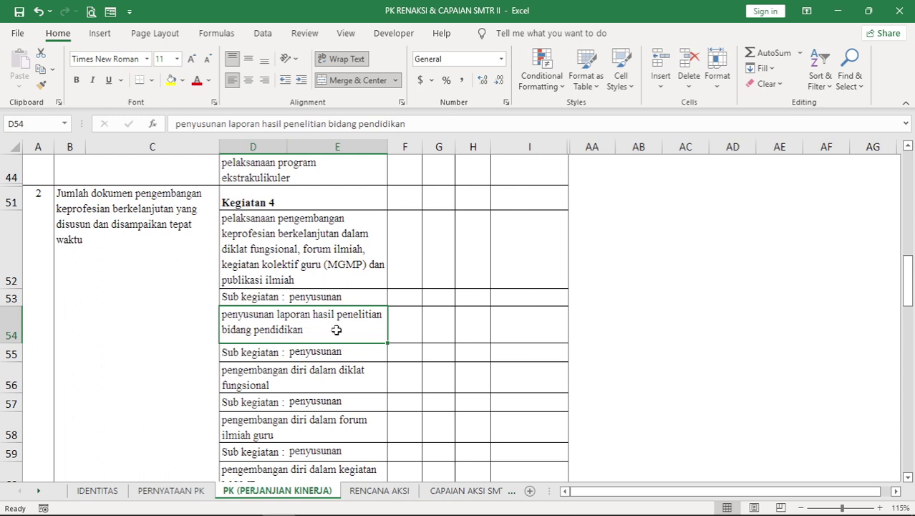
- Read through the Kegiatan 4 sub-activities from row 55 to the MGMP entry in D60
left_click(331, 350)
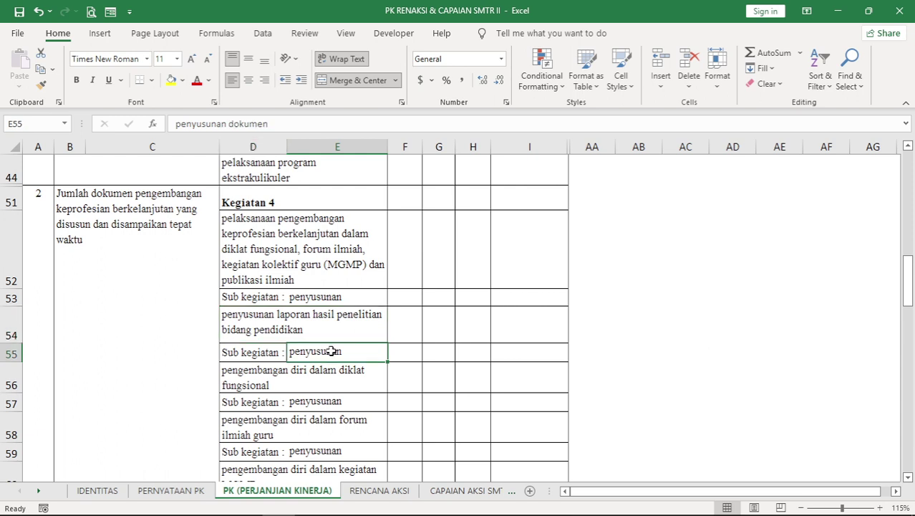
left_click(256, 381)
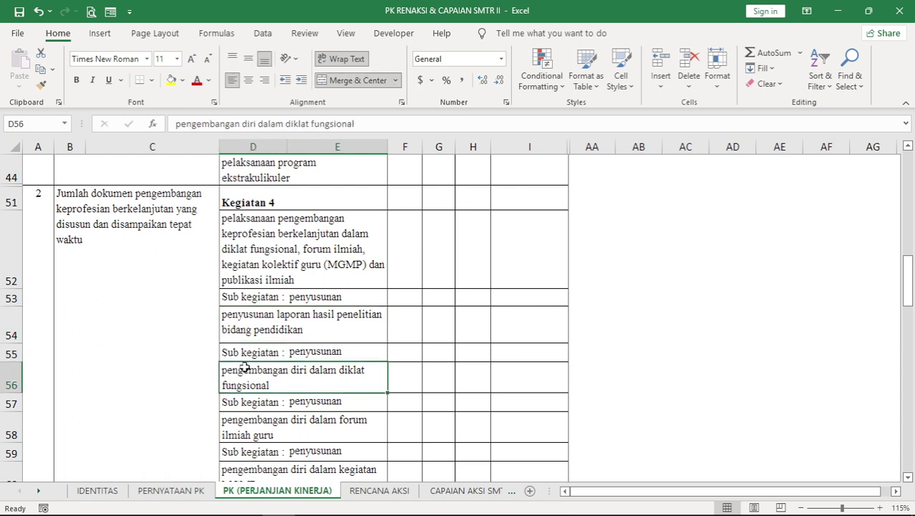
scroll(268, 346, "down", 1)
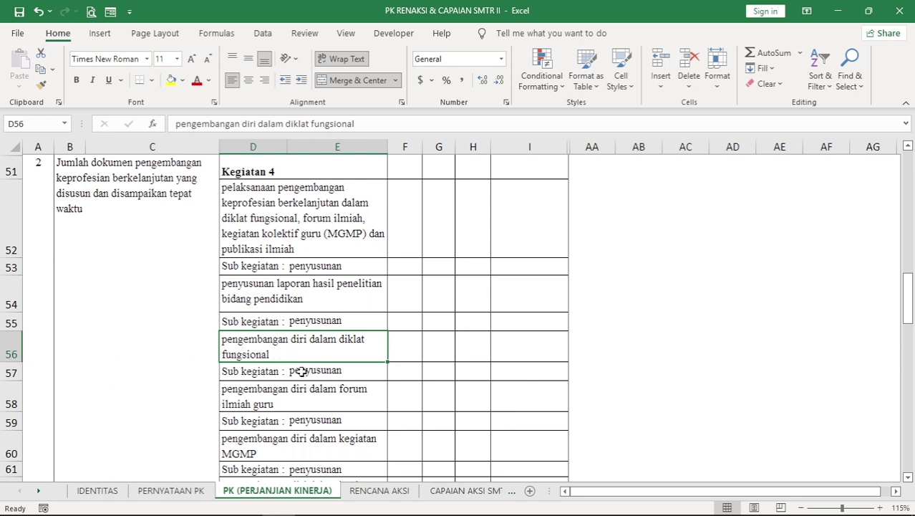
left_click(263, 391)
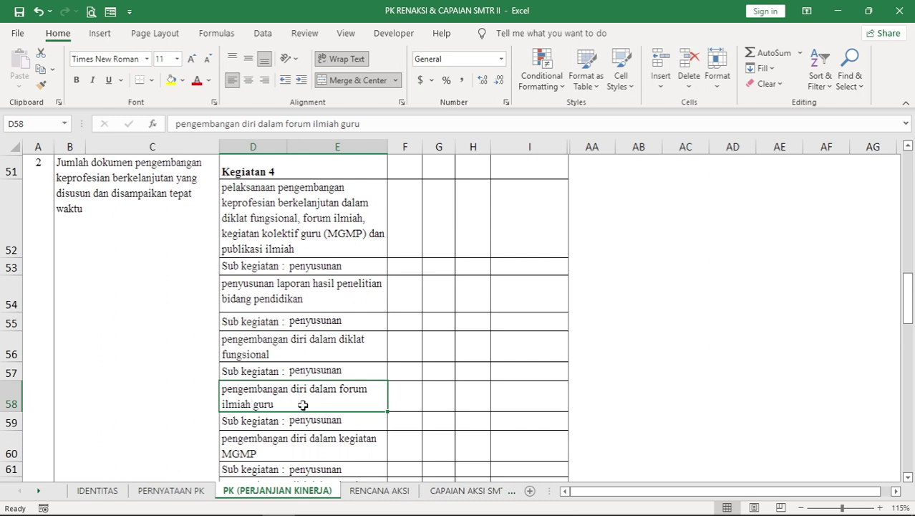
left_click(292, 421)
left_click(241, 421)
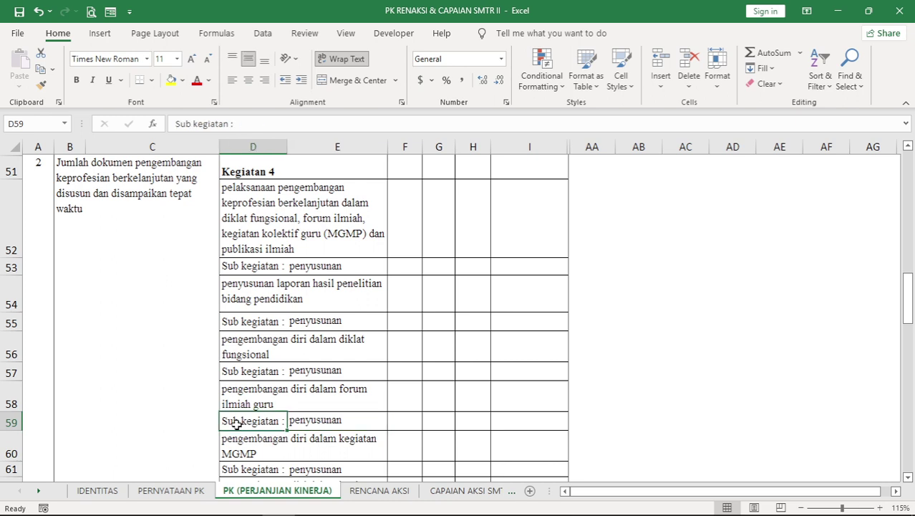
left_click(239, 453)
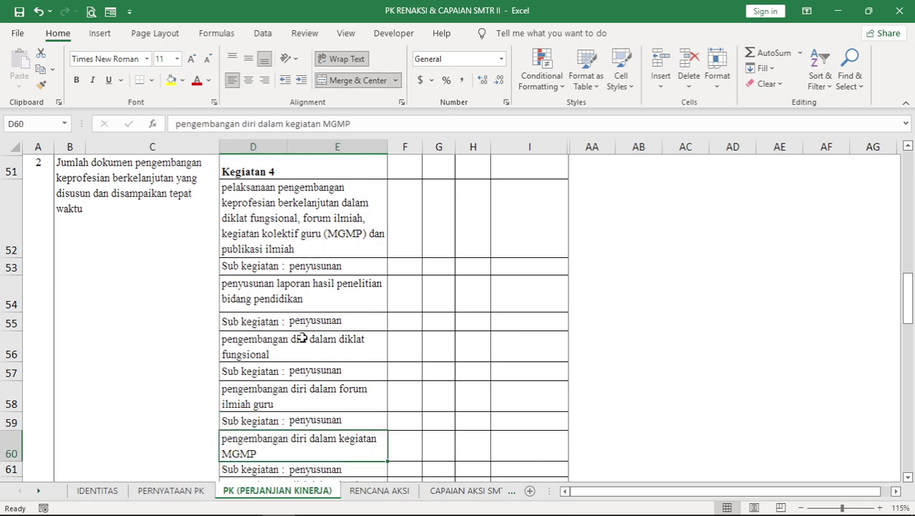
- Compare the Kegiatan 4 description in D52 with its MGMP and PGRI sub-activities in D60 and D62
left_click(321, 236)
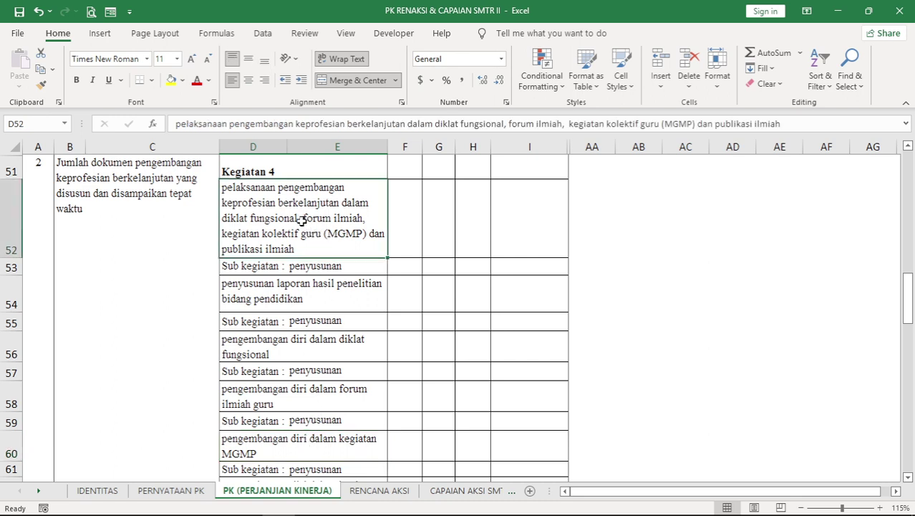
left_click(270, 444)
scroll(265, 405, "down", 2)
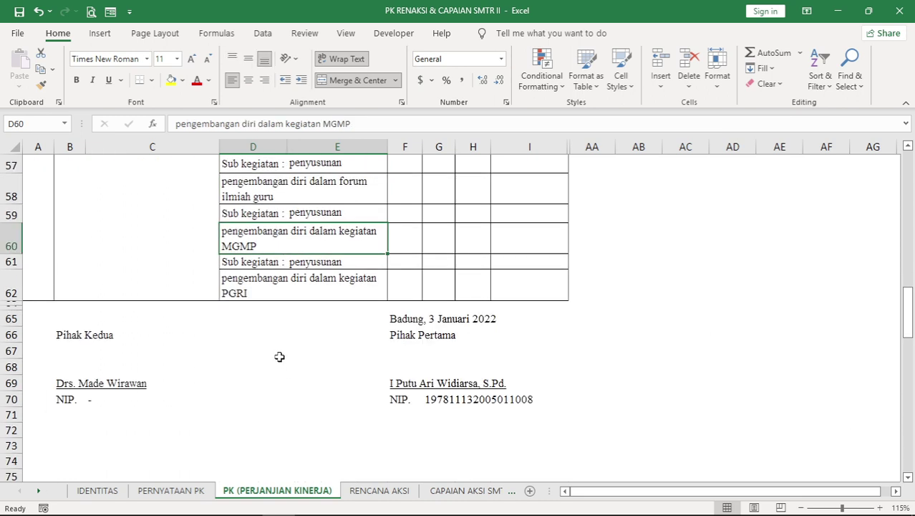
left_click(265, 284)
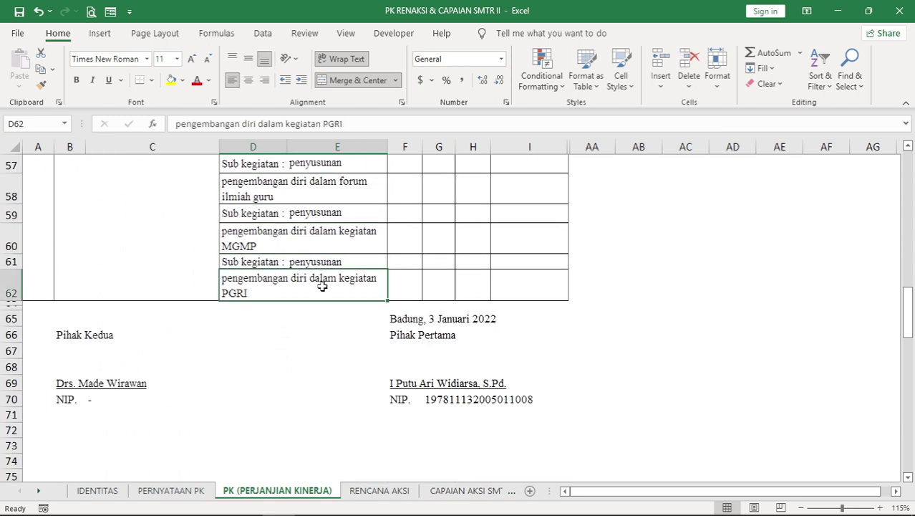
left_click(278, 244)
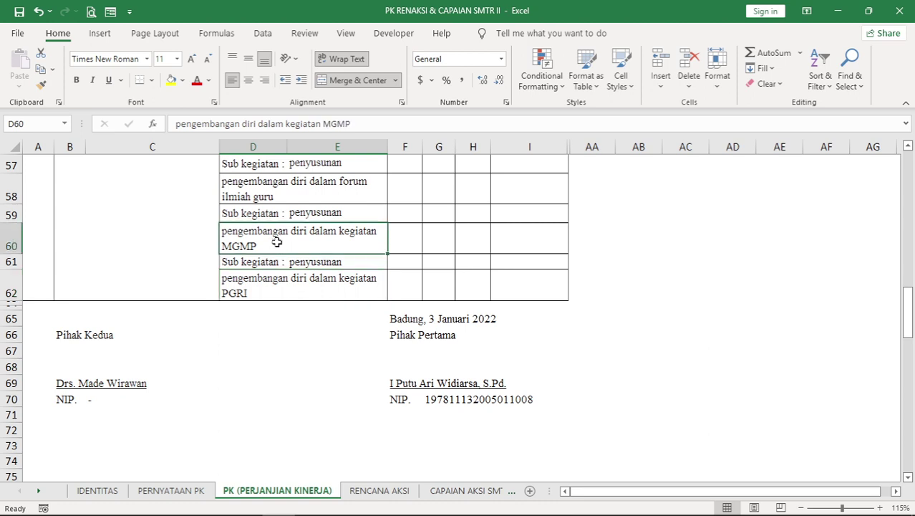
scroll(289, 246, "up", 3)
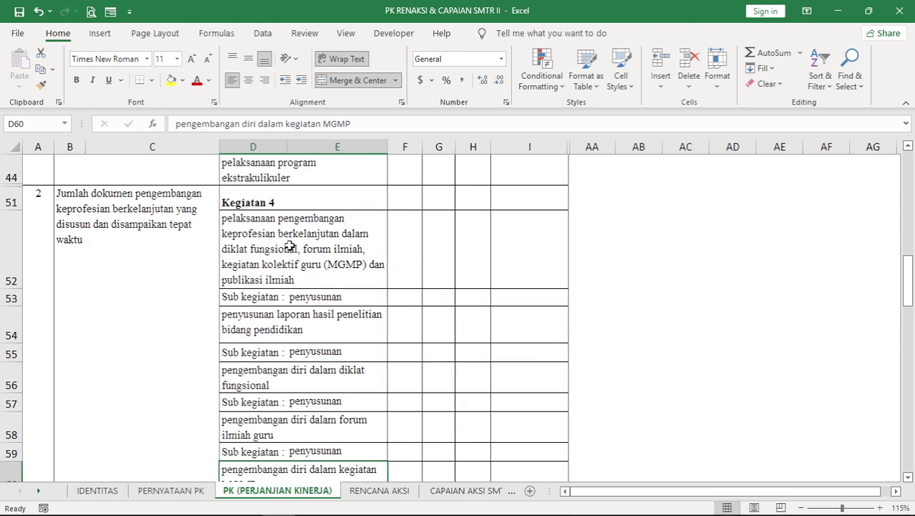
left_click(285, 258)
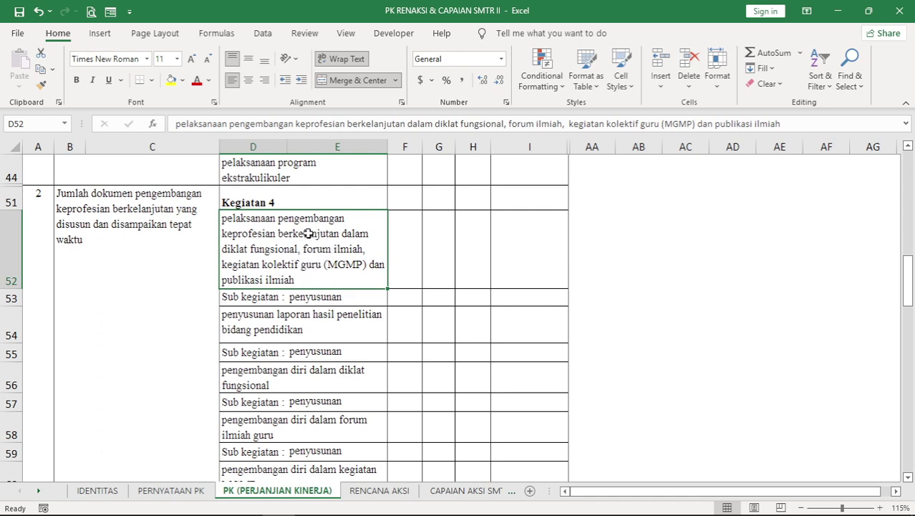
scroll(312, 261, "down", 3)
scroll(308, 265, "up", 1)
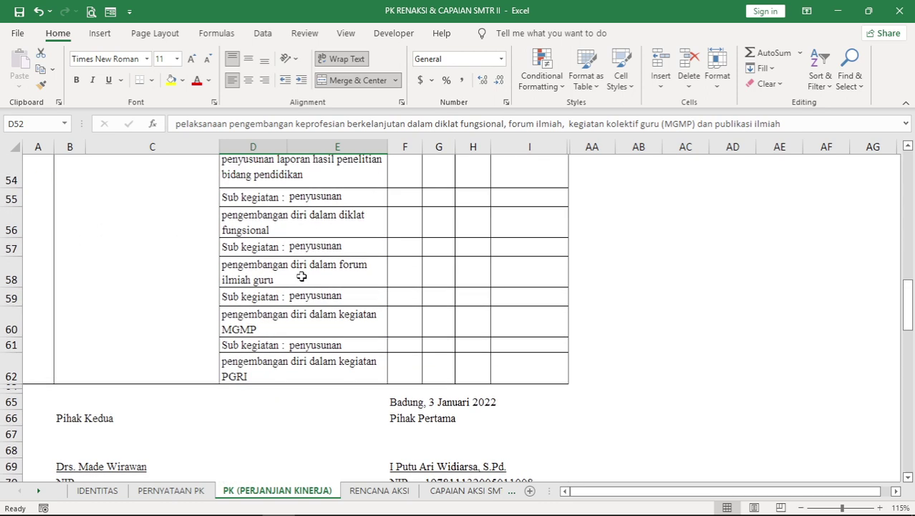
left_click(272, 333)
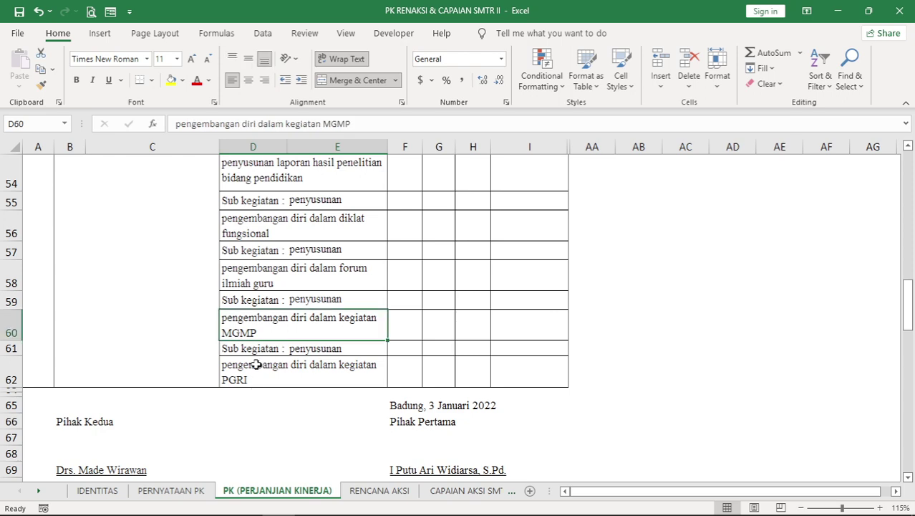
left_click(256, 363)
scroll(280, 361, "up", 2)
scroll(284, 358, "down", 1)
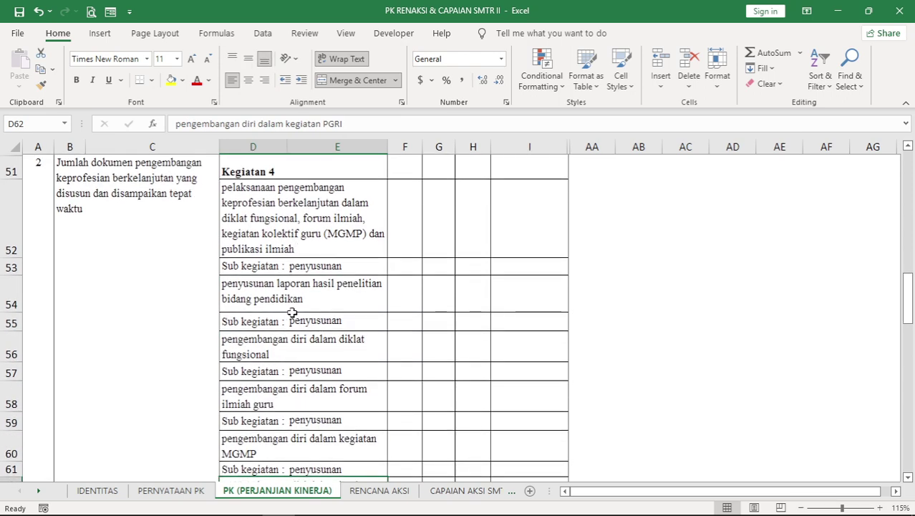
- Check the second indicator's target in F7 against the sub-activities listed under Kegiatan 4
scroll(299, 346, "up", 6)
scroll(425, 229, "up", 8)
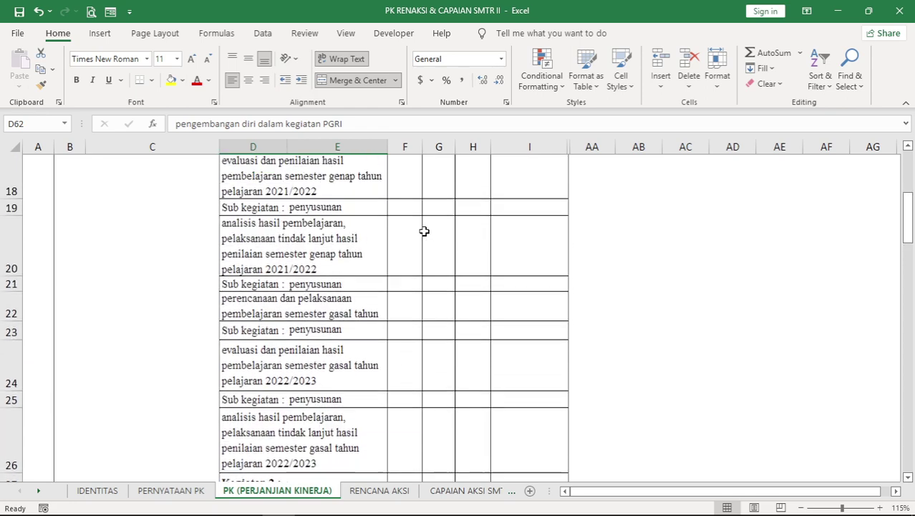
left_click(421, 299)
scroll(421, 300, "down", 15)
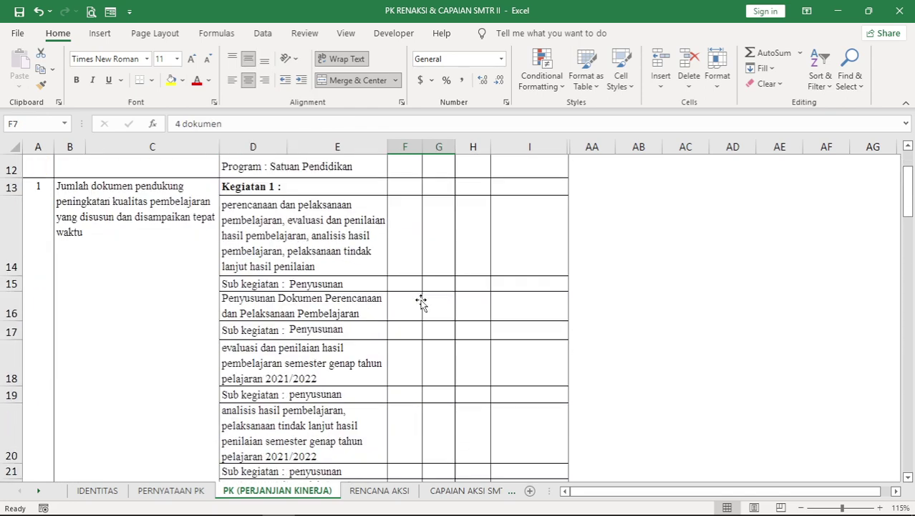
scroll(305, 313, "up", 3)
scroll(305, 313, "up", 10)
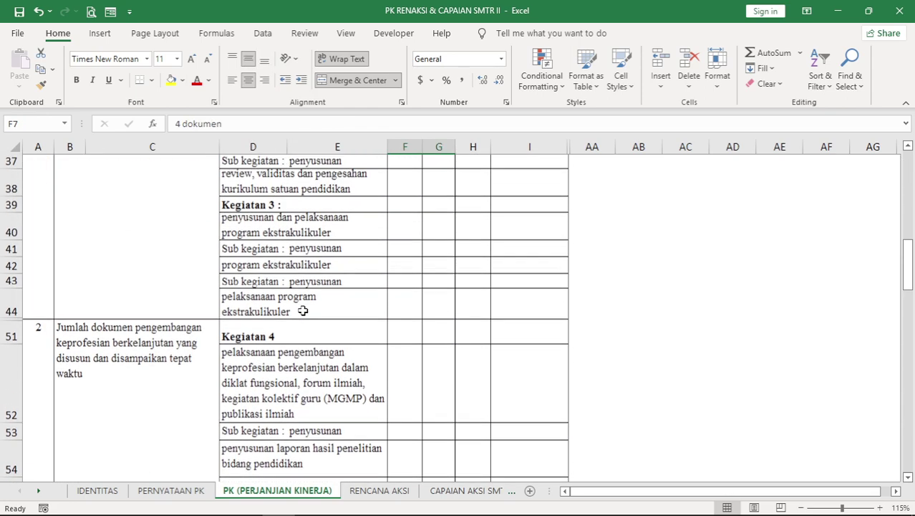
scroll(304, 311, "up", 4)
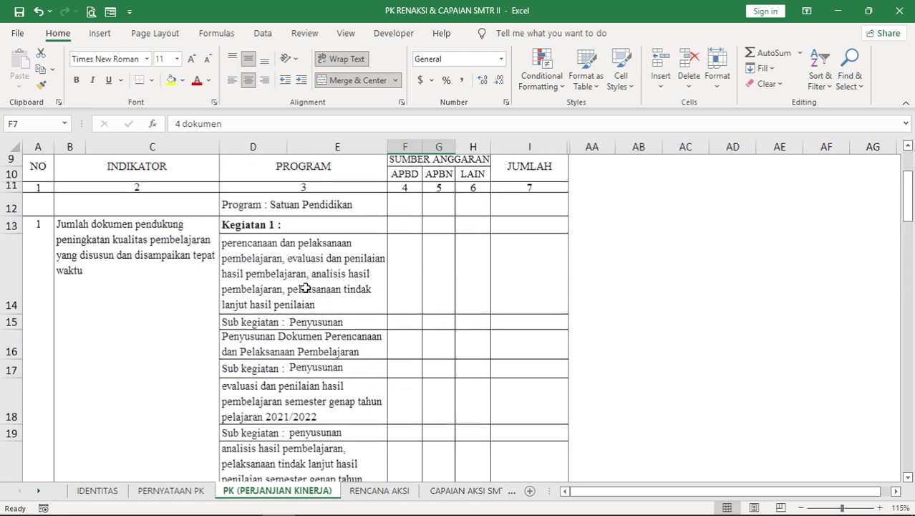
- Check the first indicator's target in F6 against the Kegiatan 1 Sub kegiatan entries from row 15 to row 25
left_click(406, 226)
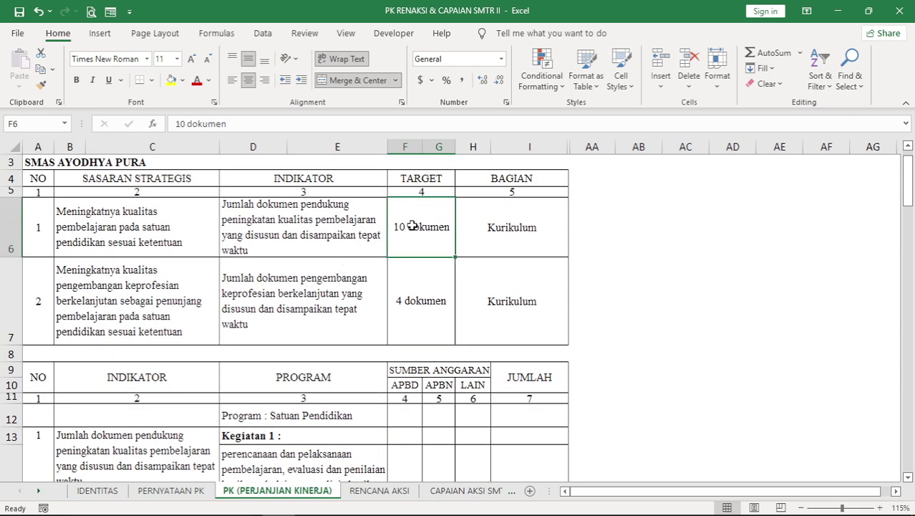
scroll(300, 240, "down", 3)
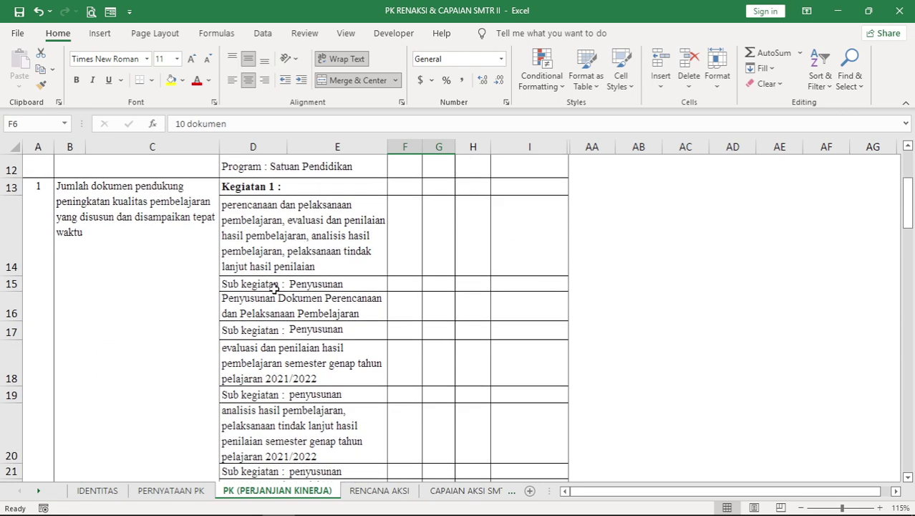
left_click(274, 284)
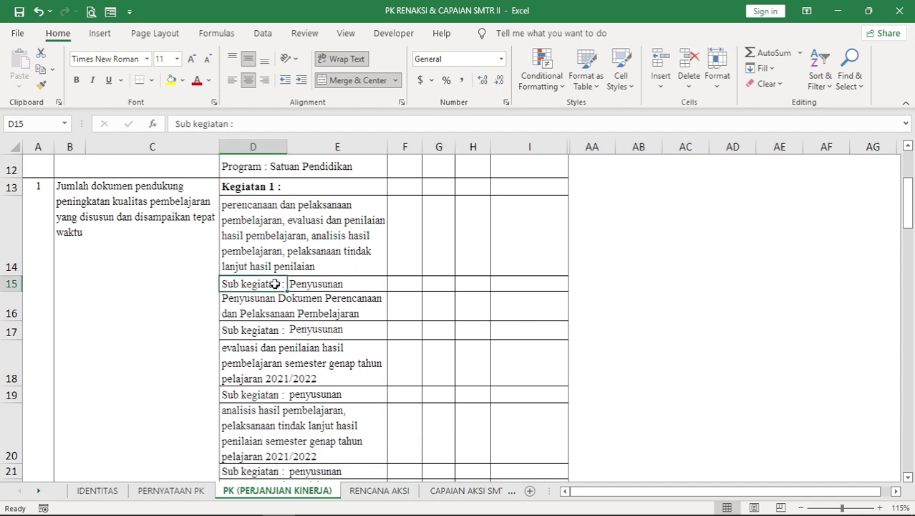
left_click(289, 328)
left_click(293, 398)
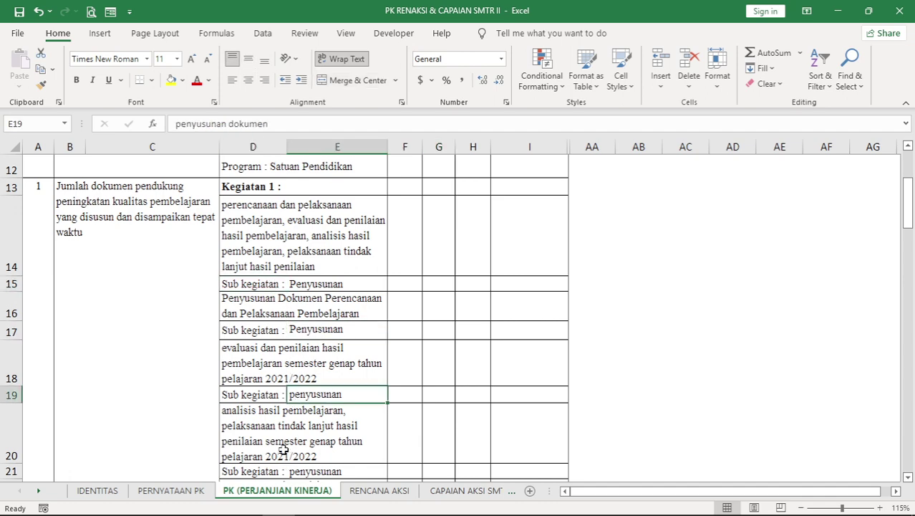
scroll(286, 416, "down", 3)
left_click(295, 351)
left_click(293, 395)
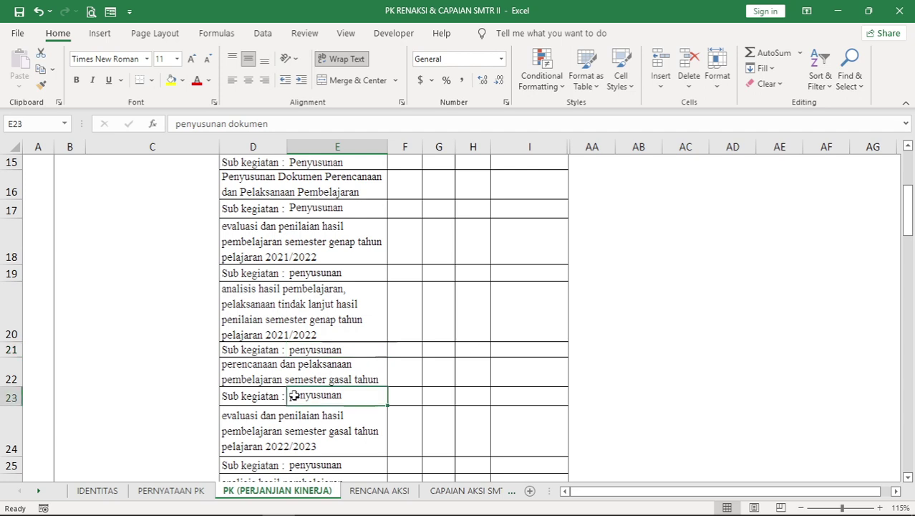
scroll(297, 386, "down", 3)
left_click(299, 401)
- Go through the Sub kegiatan entries under Kegiatan 2 and Kegiatan 3 down to D44, and return to the indicator targets
scroll(307, 391, "down", 1)
scroll(308, 390, "down", 2)
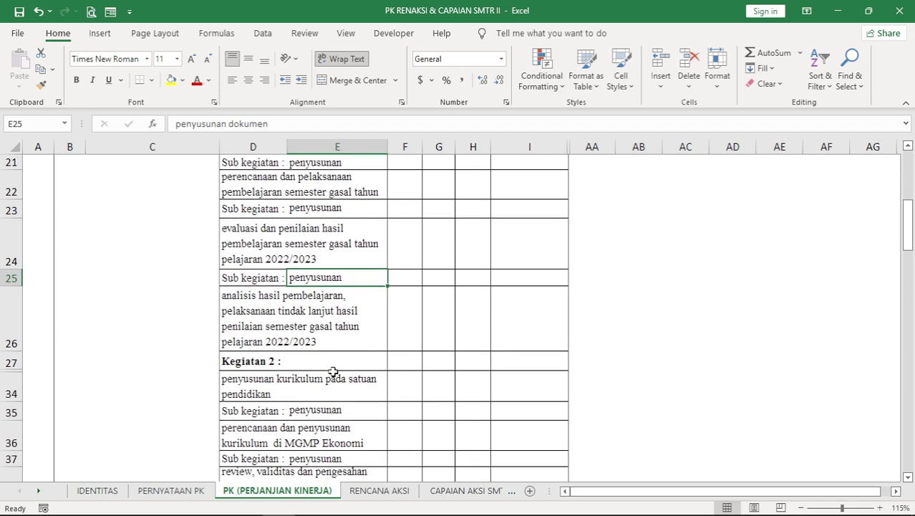
scroll(313, 359, "up", 3)
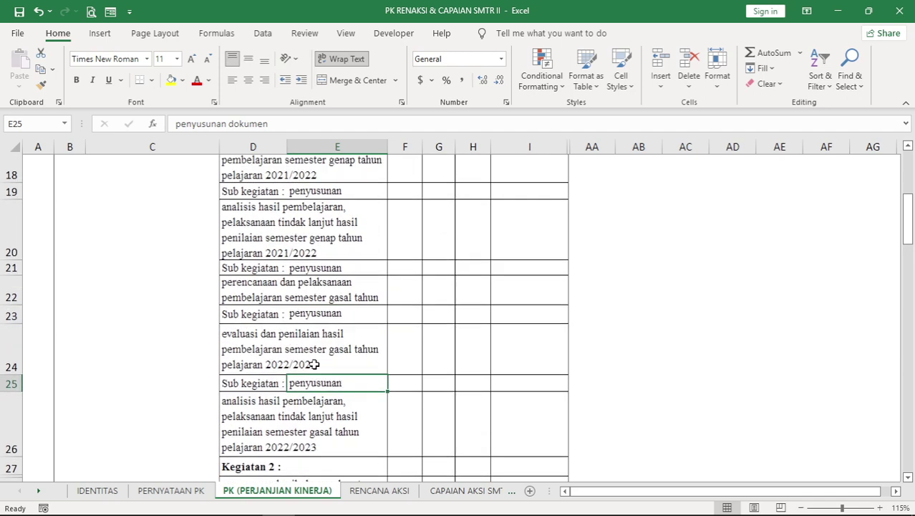
scroll(316, 362, "down", 3)
scroll(317, 362, "down", 6)
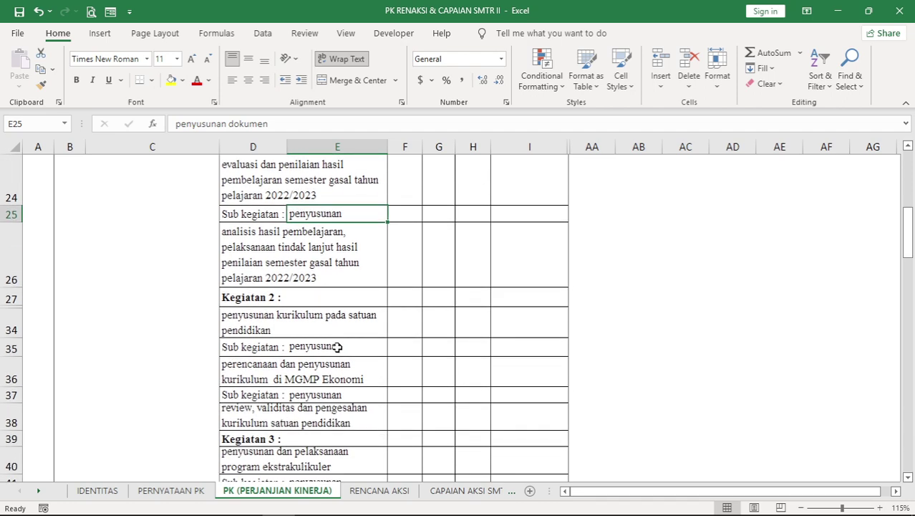
scroll(315, 326, "up", 3)
left_click(323, 351)
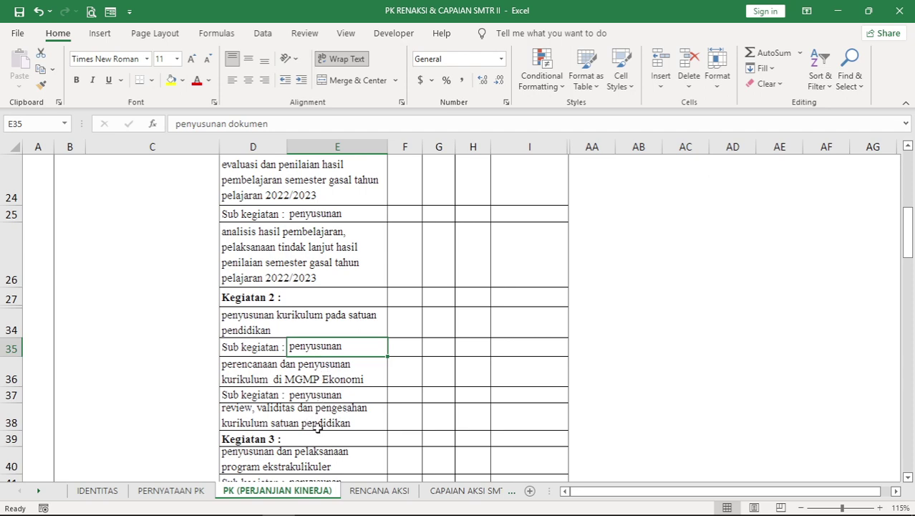
scroll(337, 405, "down", 1)
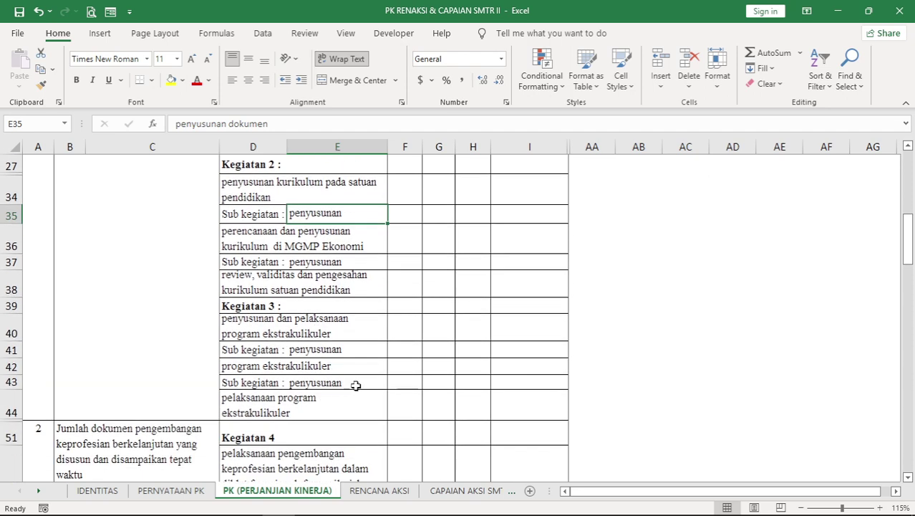
left_click(319, 351)
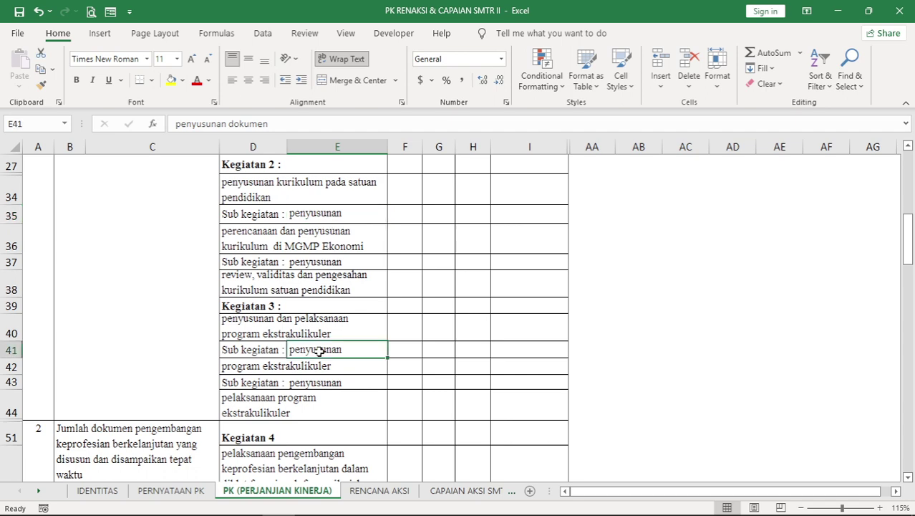
left_click(320, 263)
left_click(315, 393)
scroll(341, 330, "up", 8)
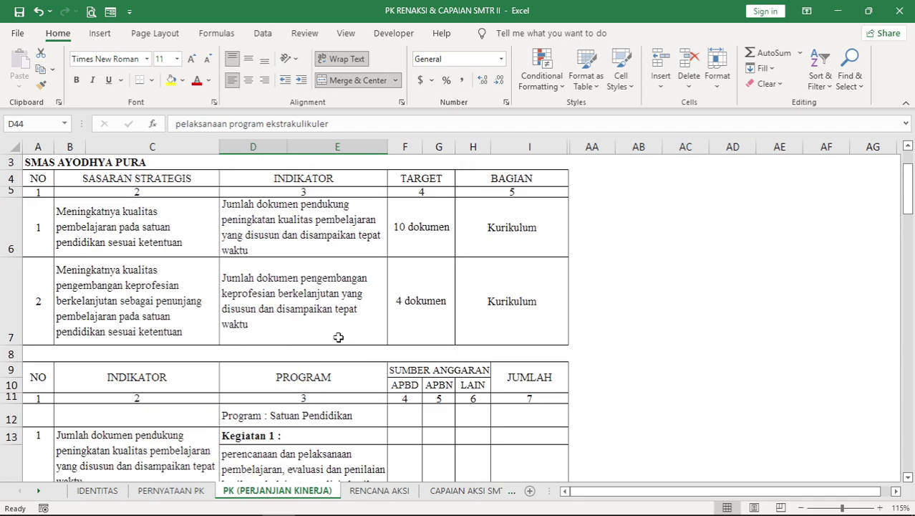
scroll(341, 263, "down", 2)
scroll(342, 264, "up", 2)
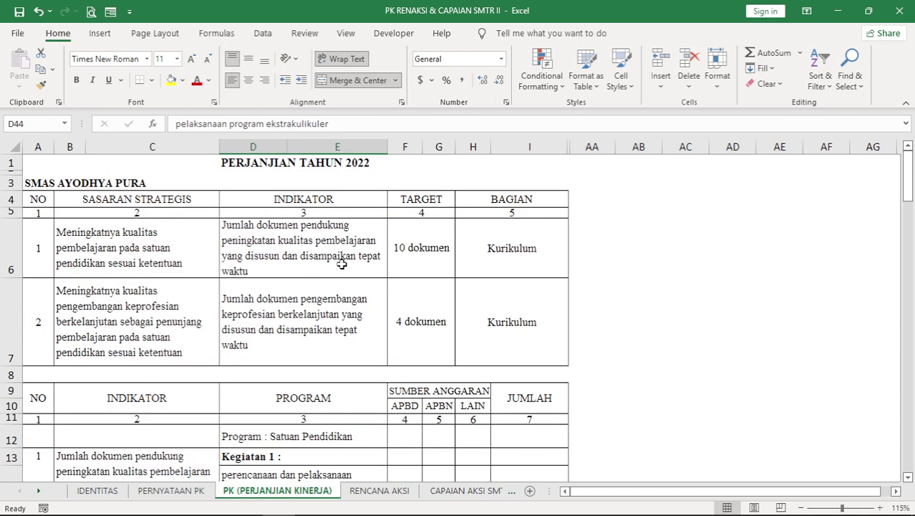
- Locate Kegiatan 1 in the program table and examine its description in D14 with the Sub kegiatan entry in row 15
scroll(344, 263, "down", 3)
scroll(351, 259, "up", 3)
scroll(429, 252, "down", 4)
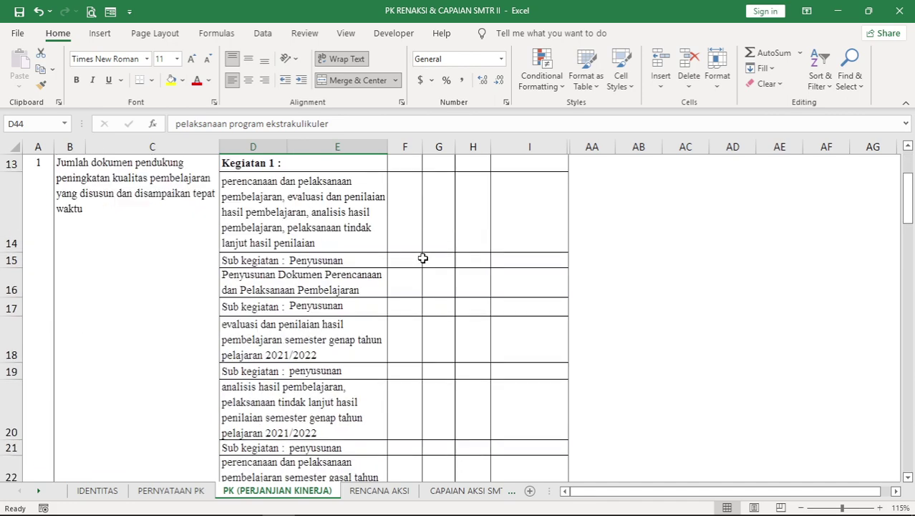
scroll(360, 240, "up", 1)
scroll(333, 243, "up", 2)
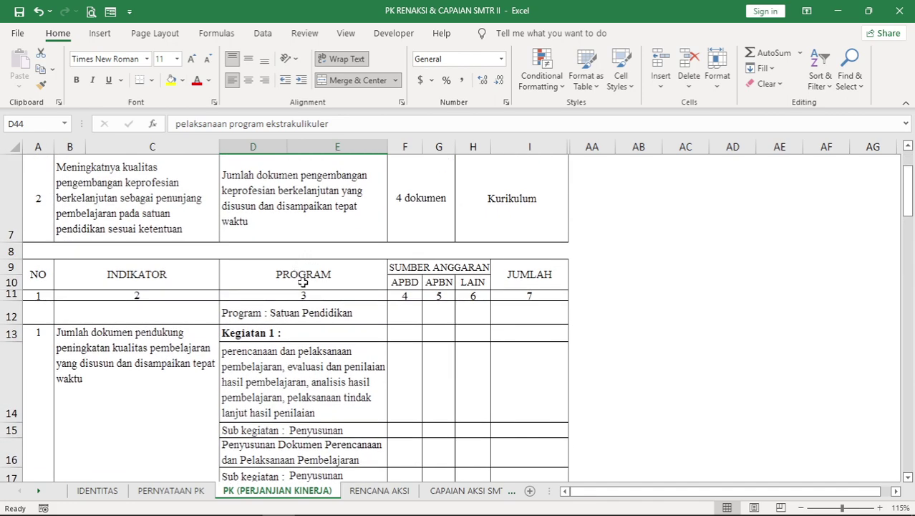
scroll(292, 301, "down", 1)
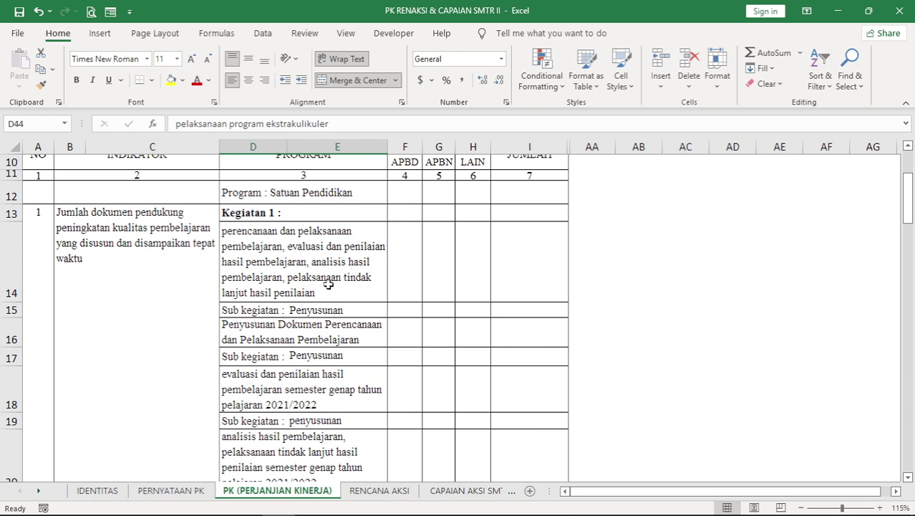
left_click(257, 310)
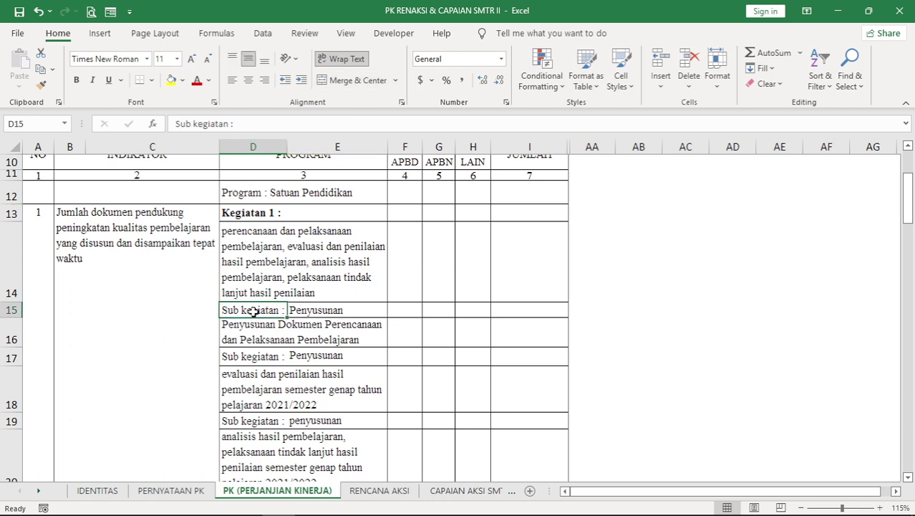
left_click(306, 308)
left_click(318, 256)
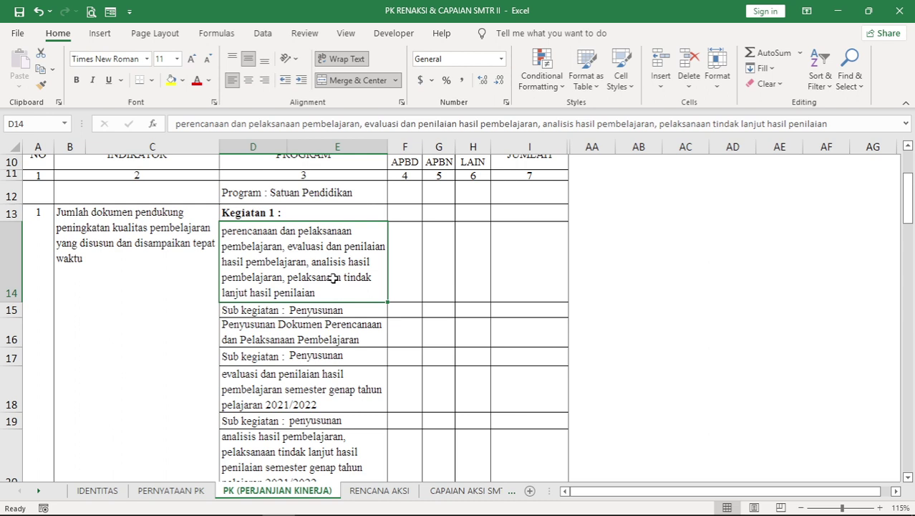
- Compare the Kegiatan 1 description in D14 with its first sub-activity in E15 and D16
left_click(331, 308)
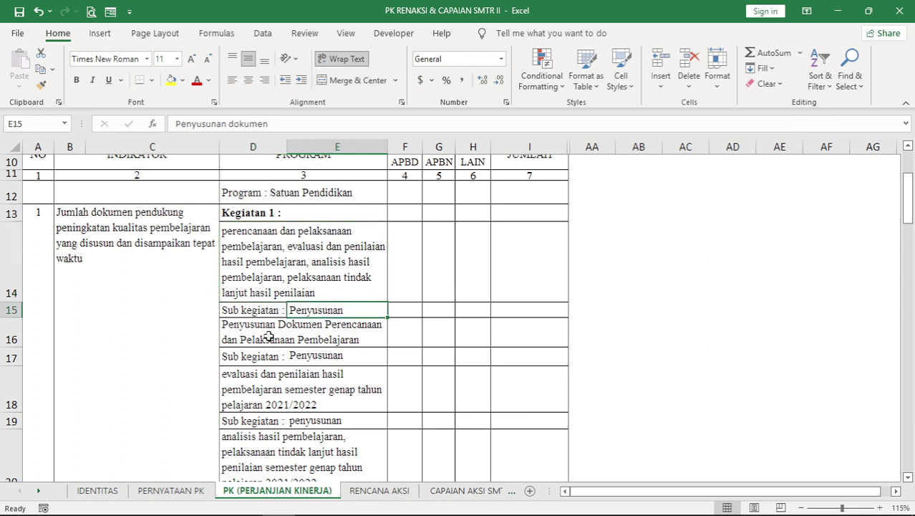
left_click(299, 341)
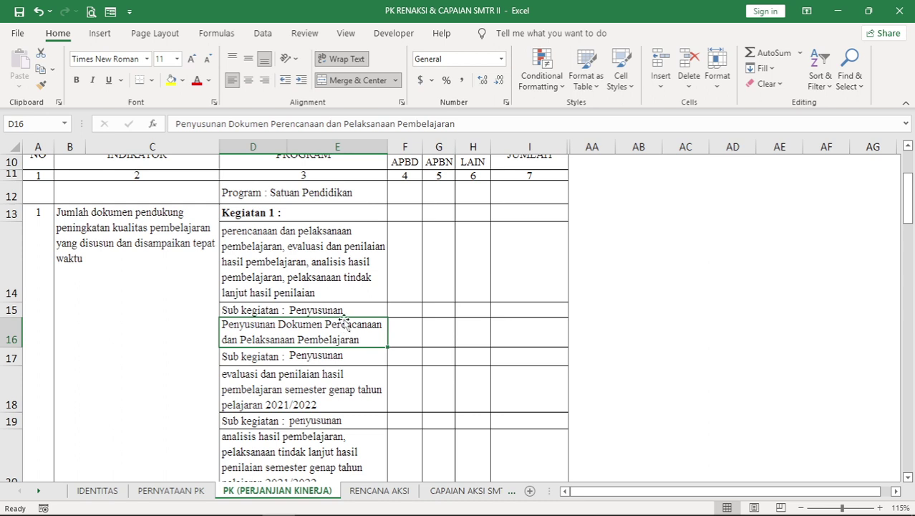
left_click(334, 354)
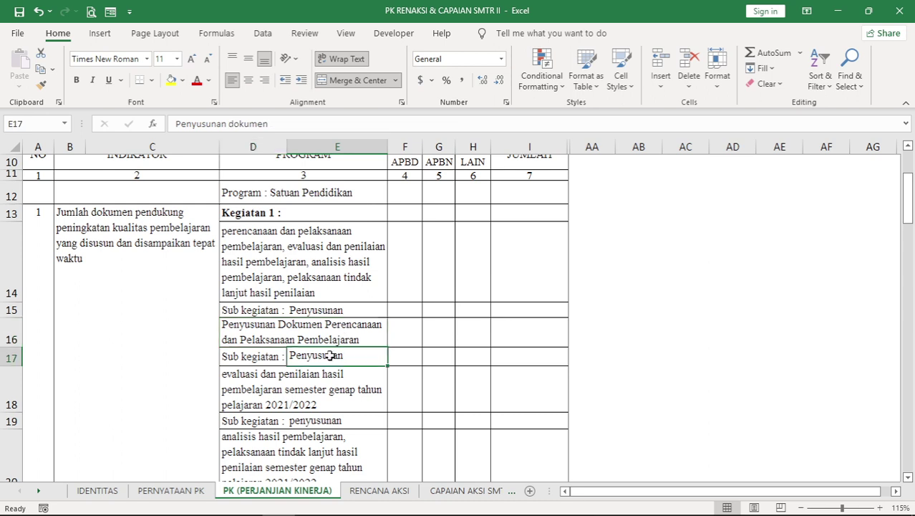
left_click(333, 312)
left_click(305, 262)
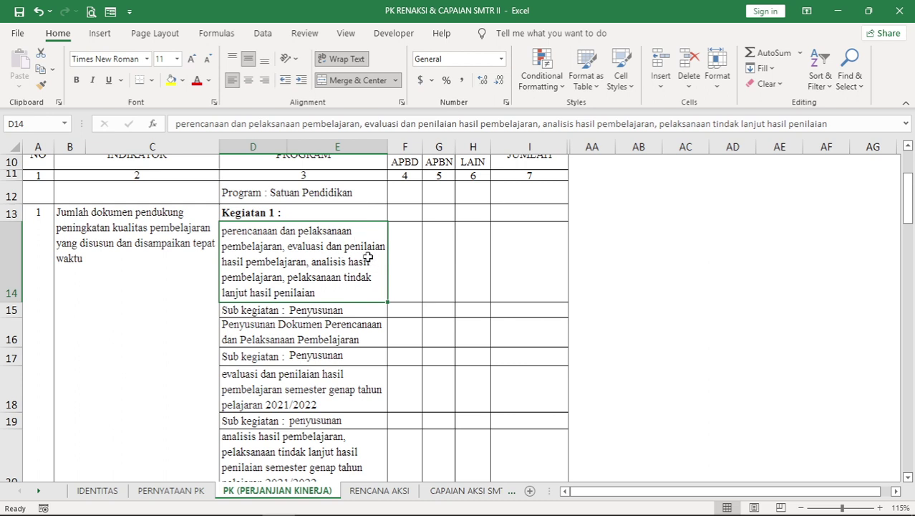
left_click(335, 337)
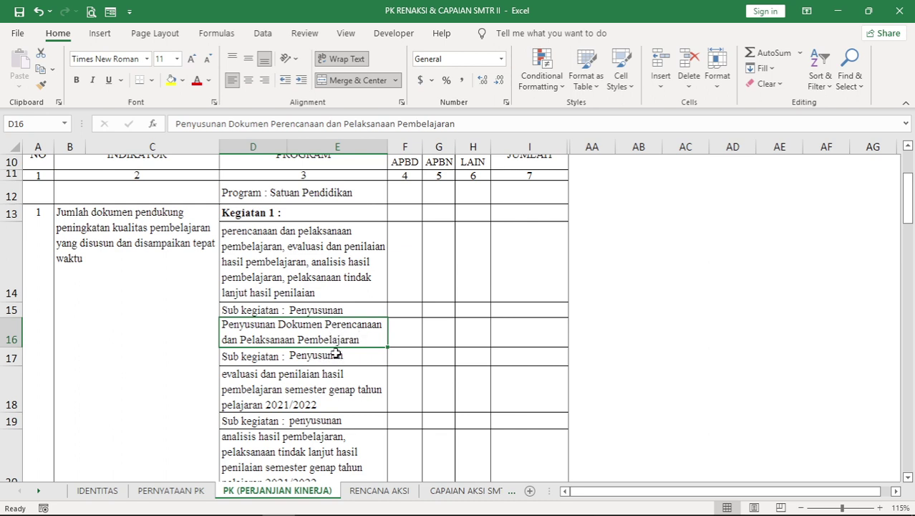
- Read the semester genap 2021/2022 evaluation and analysis sub-activities in D18 and D20 with their Sub kegiatan entries
left_click(336, 354)
scroll(336, 354, "down", 2)
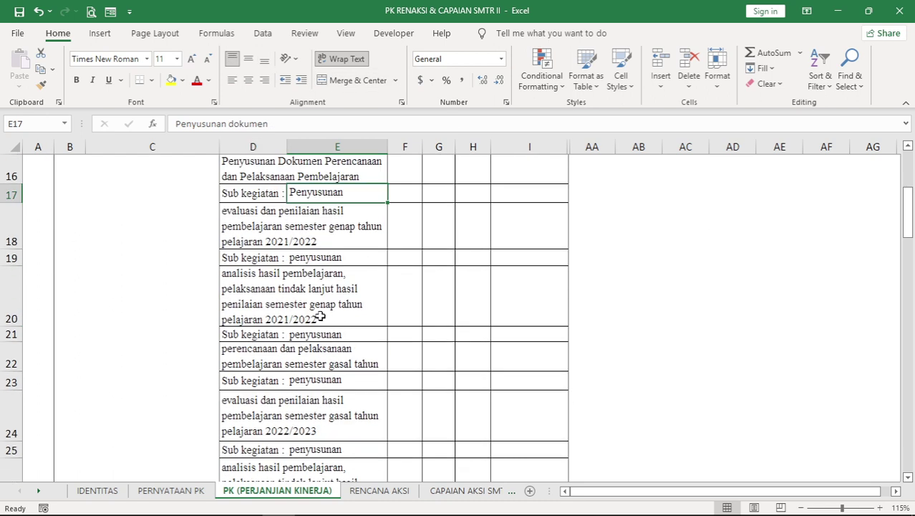
left_click(330, 238)
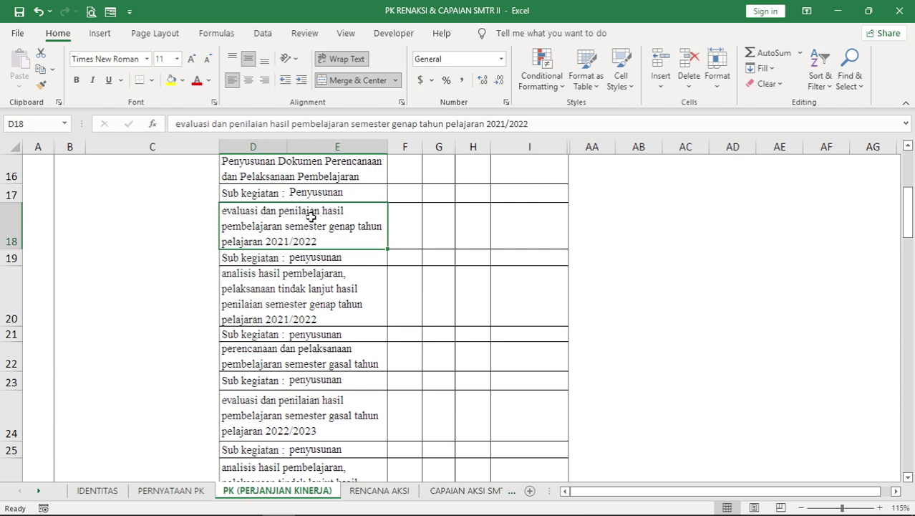
left_click(311, 254)
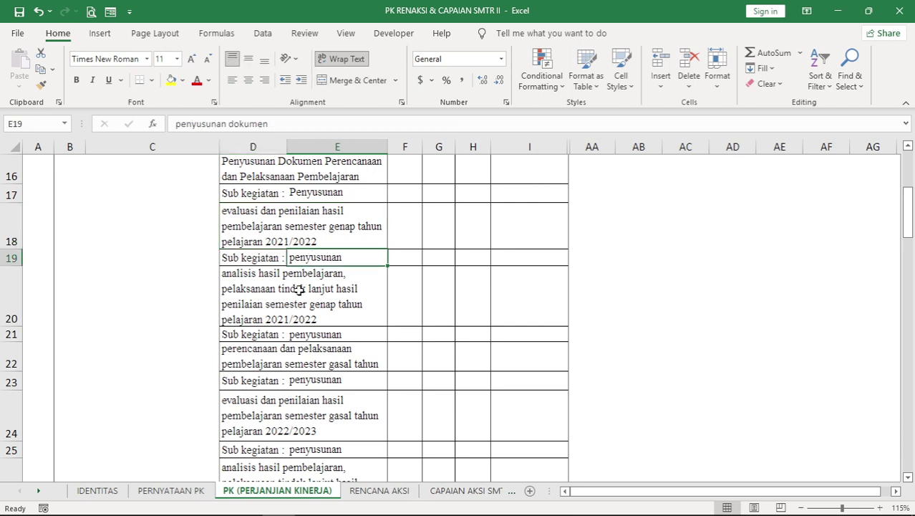
left_click(299, 288)
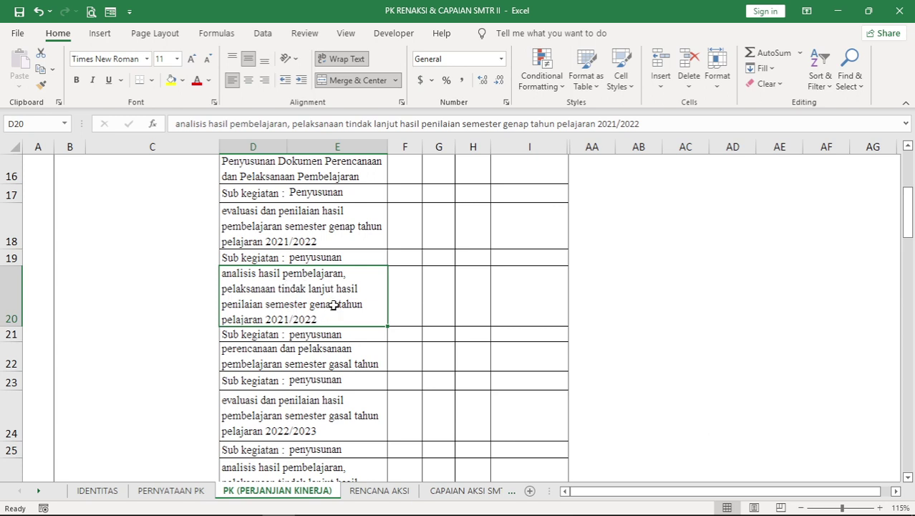
- Examine the semester gasal planning sub-activity in D22 together with the Sub kegiatan entries in rows 21 and 23
left_click(312, 332)
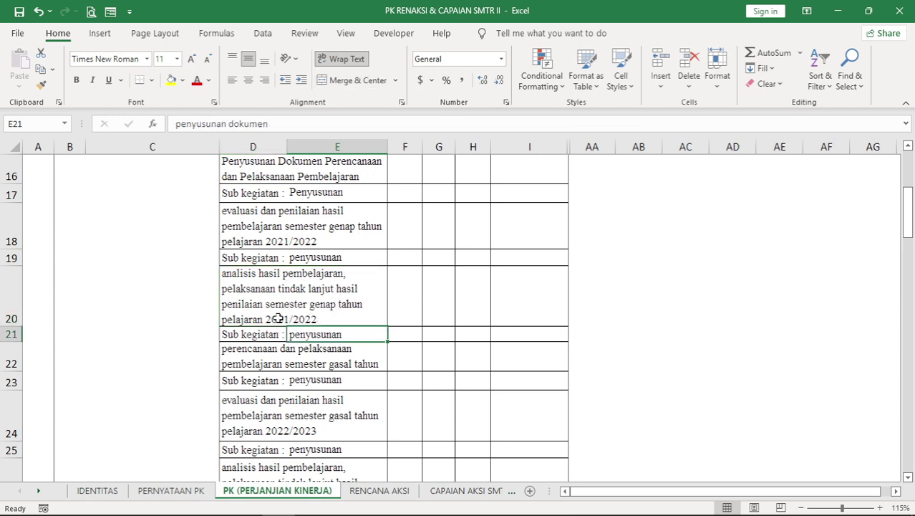
left_click(274, 334)
left_click(307, 334)
left_click(262, 359)
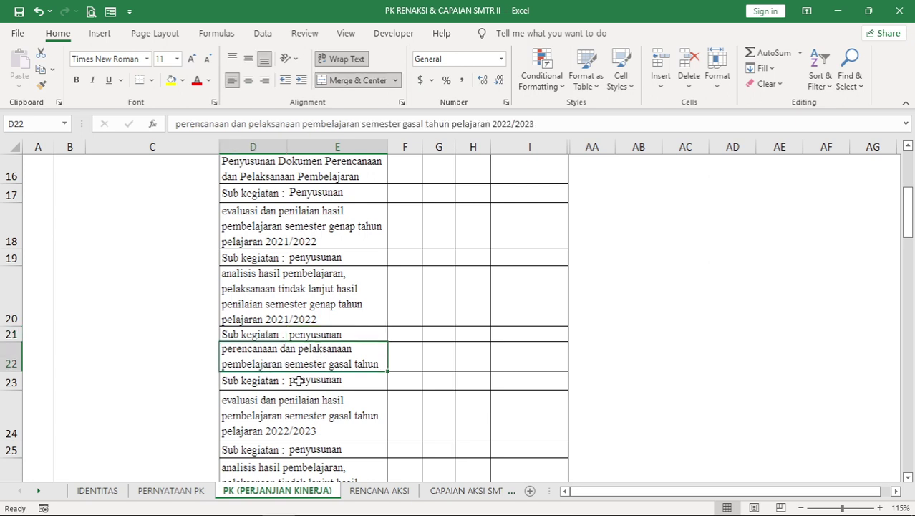
left_click(299, 382)
left_click(284, 381)
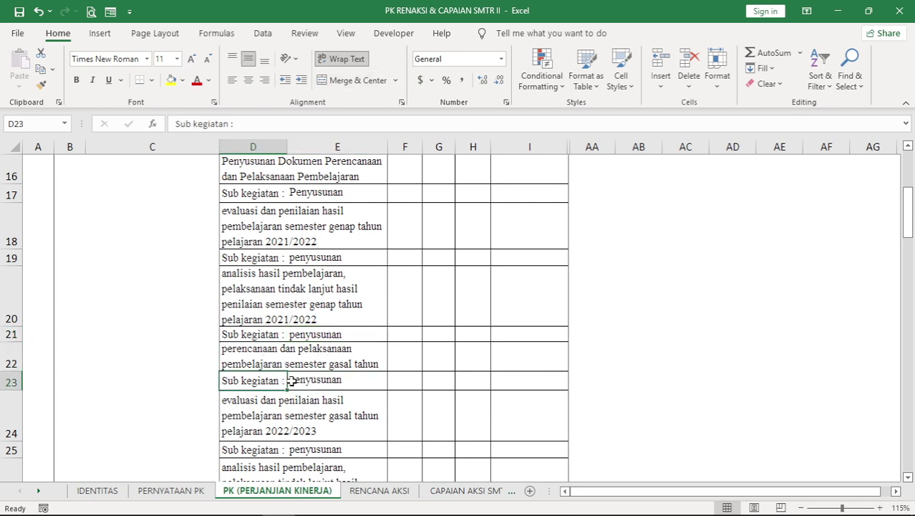
left_click(296, 382)
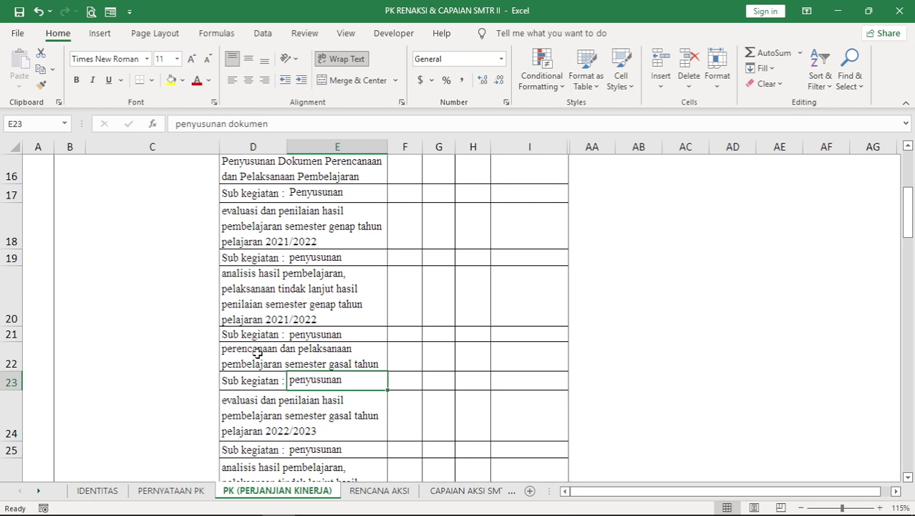
left_click_drag(256, 352, 301, 381)
left_click(301, 380)
- Read the semester gasal 2022/2023 evaluation sub-activity in D24 and the entries around it
scroll(303, 377, "down", 1)
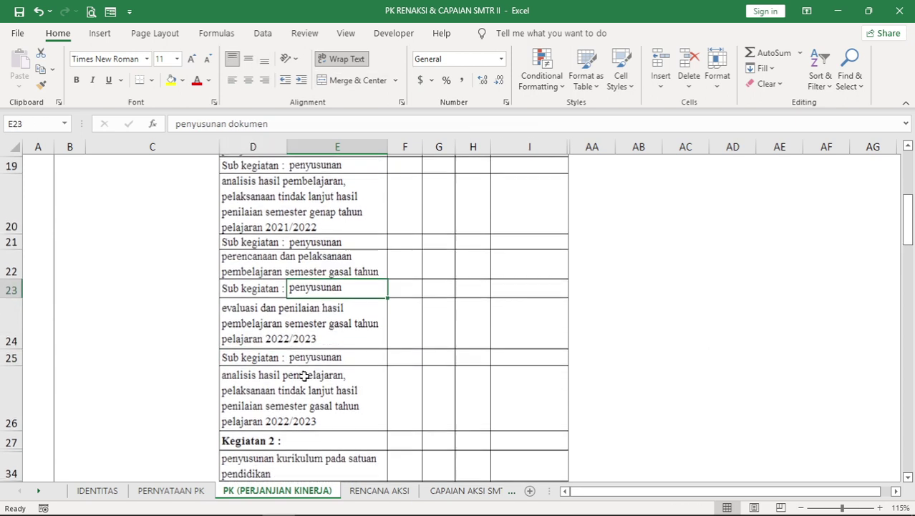
left_click(281, 331)
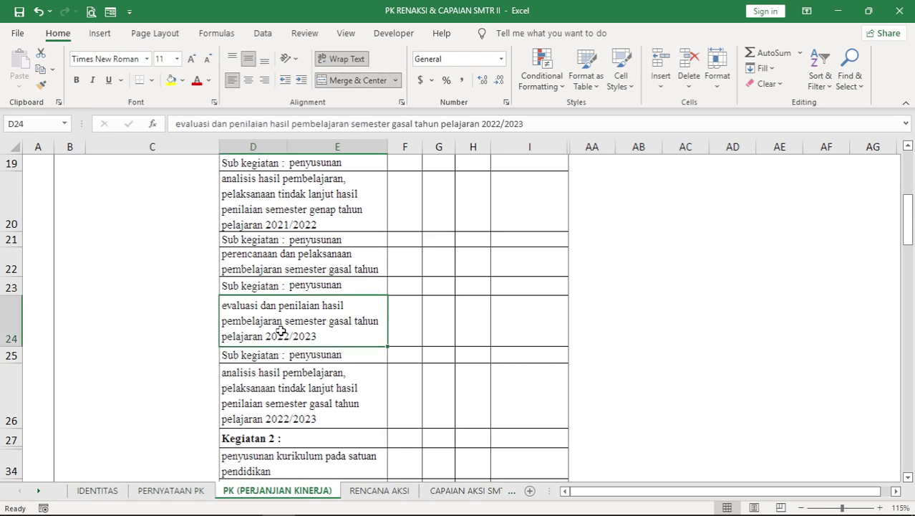
scroll(305, 369, "down", 1)
scroll(299, 356, "up", 1)
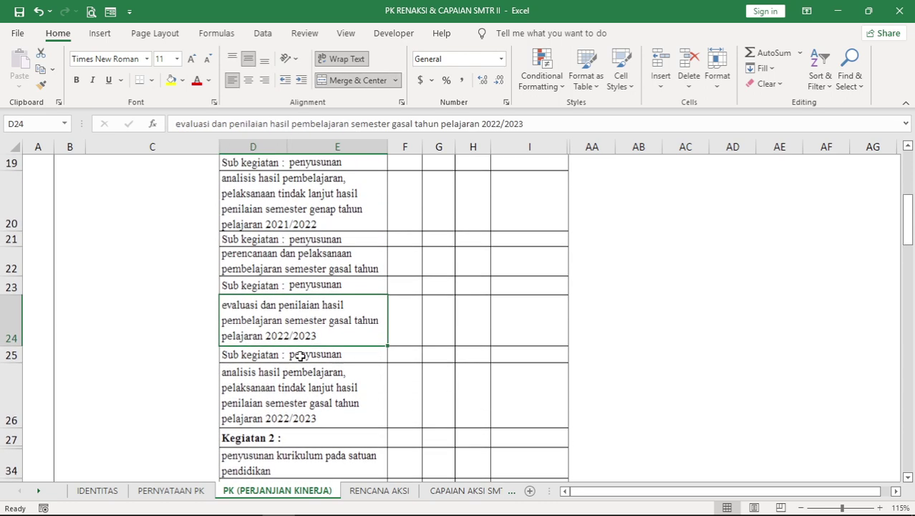
- Review the Kegiatan 1 sub-activities from row 15 to row 26 against the indicators in the upper table
scroll(299, 356, "up", 5)
scroll(305, 346, "down", 3)
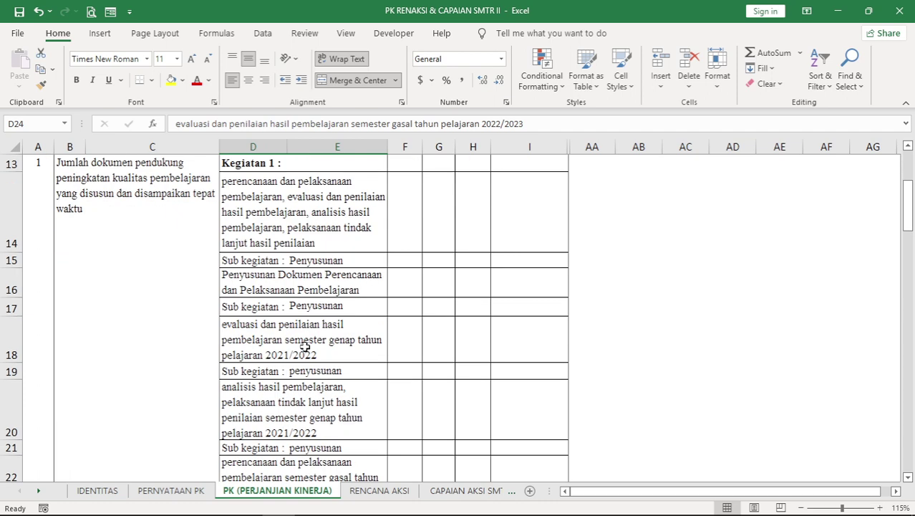
scroll(302, 346, "down", 2)
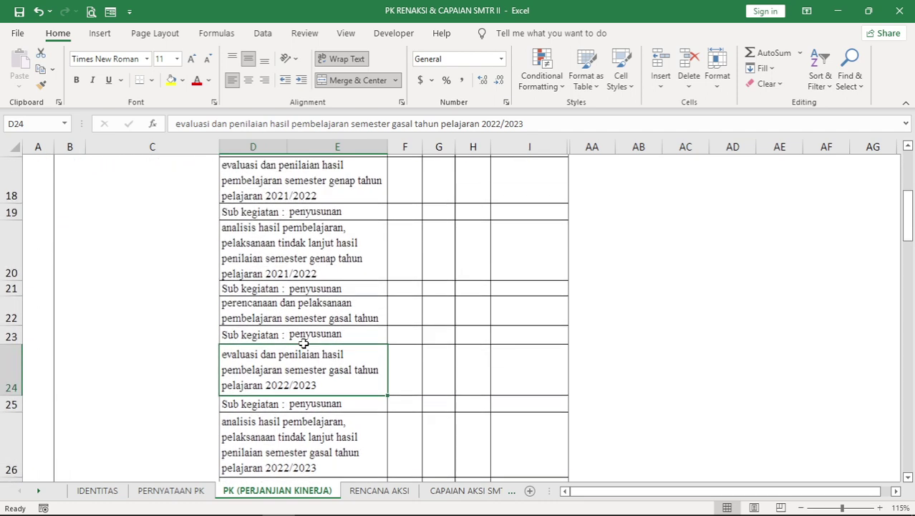
scroll(303, 344, "up", 5)
scroll(304, 342, "down", 3)
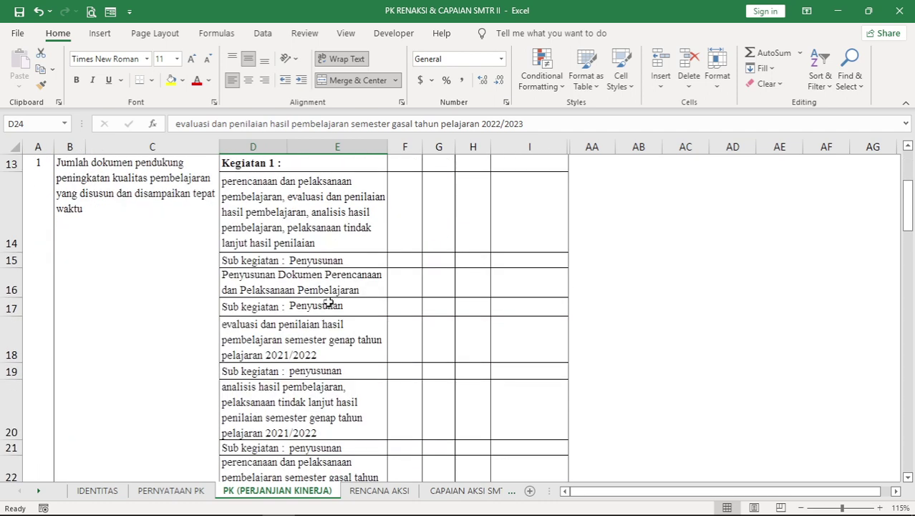
scroll(326, 279, "down", 1)
scroll(326, 278, "up", 5)
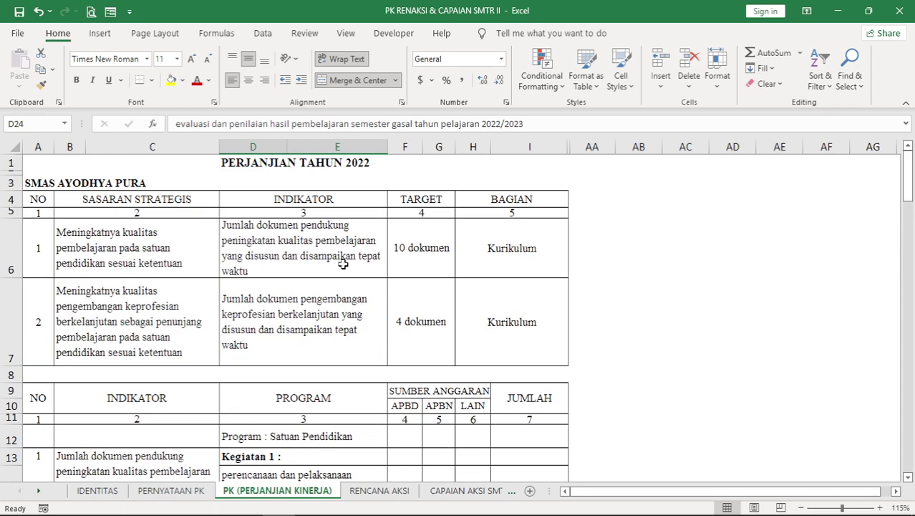
scroll(336, 269, "down", 4)
scroll(346, 263, "up", 2)
scroll(346, 263, "down", 9)
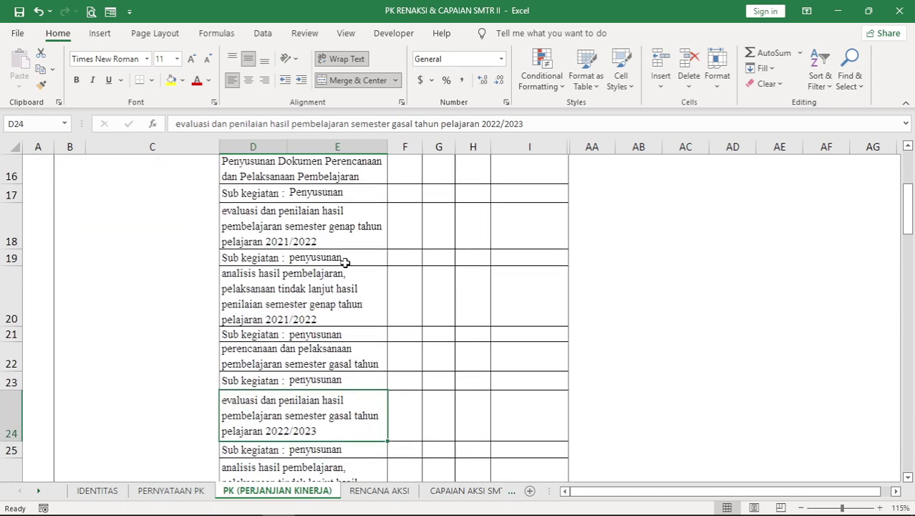
scroll(346, 263, "up", 7)
scroll(345, 263, "up", 1)
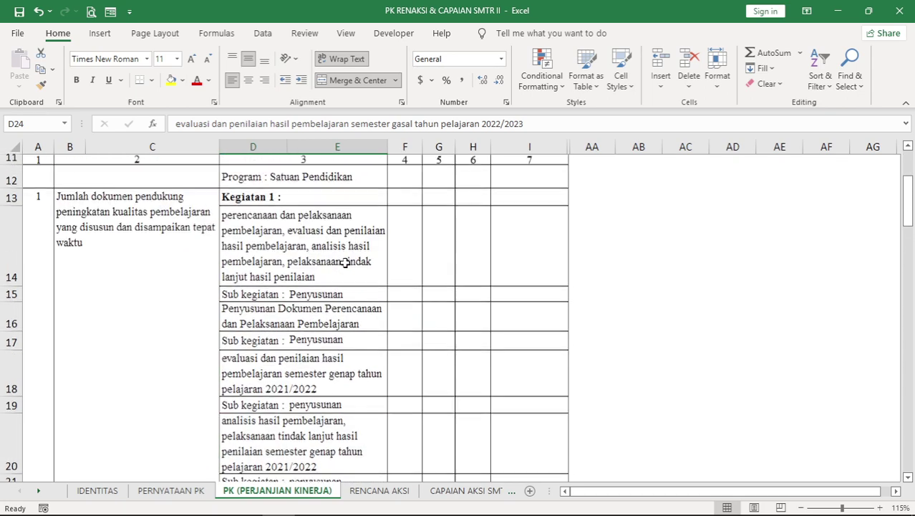
- Check the first indicator in D6 against the sub-activities of Kegiatan 1, Kegiatan 2 and Kegiatan 3
scroll(345, 263, "up", 2)
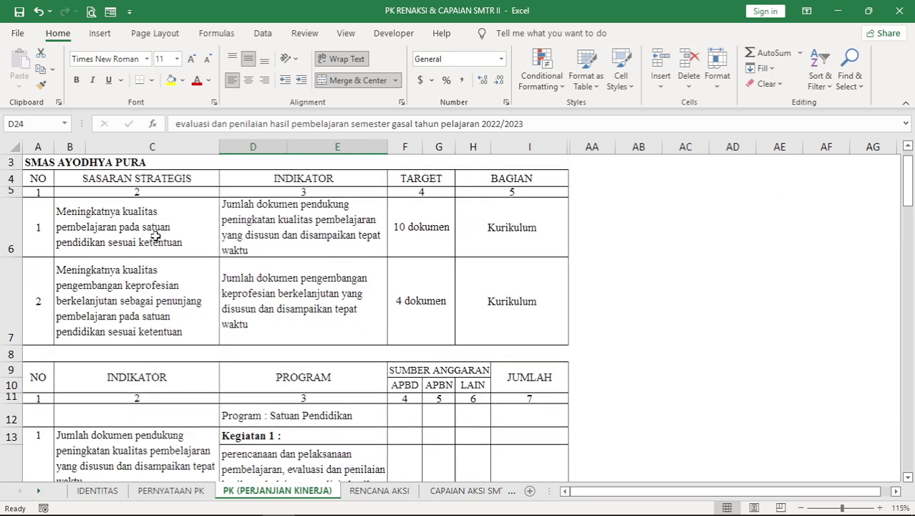
left_click(280, 224)
scroll(313, 294, "down", 3)
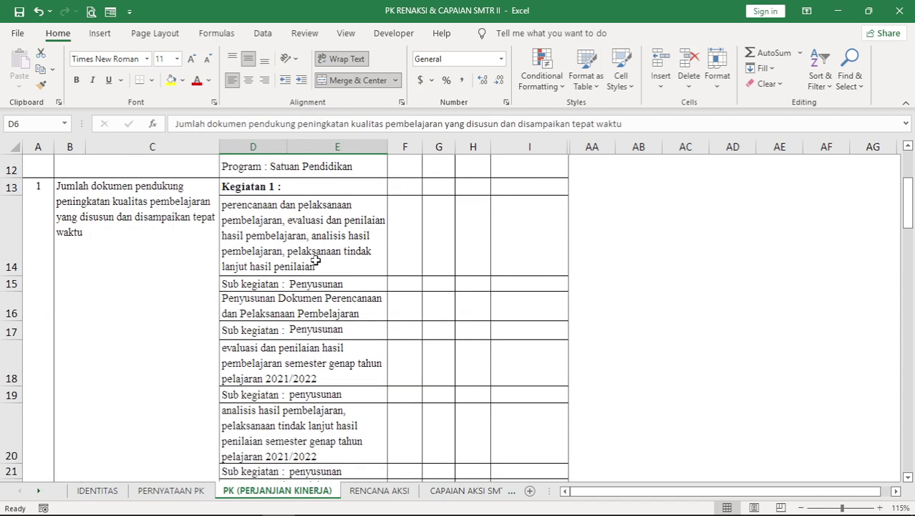
scroll(316, 262, "down", 2)
scroll(315, 262, "up", 1)
scroll(315, 261, "down", 1)
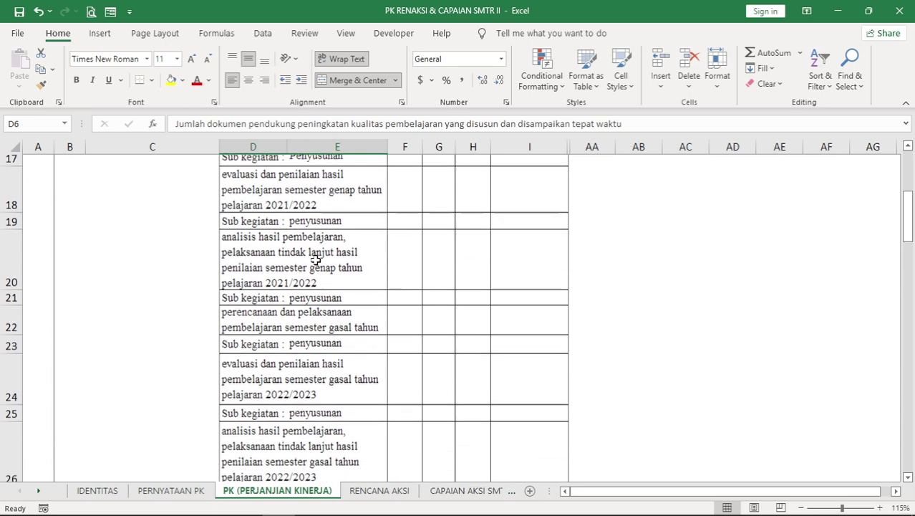
scroll(315, 260, "down", 1)
scroll(307, 277, "down", 2)
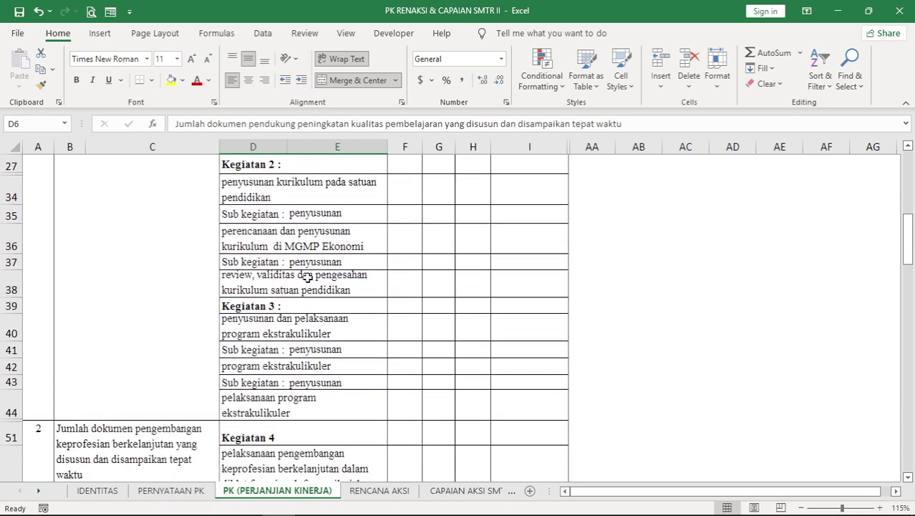
scroll(307, 277, "up", 6)
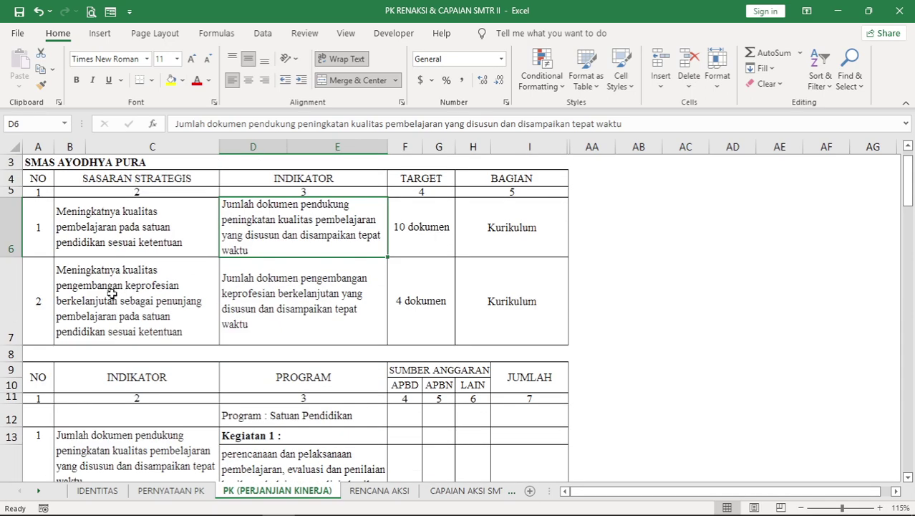
- Compare the second strategic objective and its indicator in D7 with the Kegiatan 4 description in D52 and sub-activity in D54
left_click(111, 293)
left_click(272, 292)
scroll(271, 308, "down", 5)
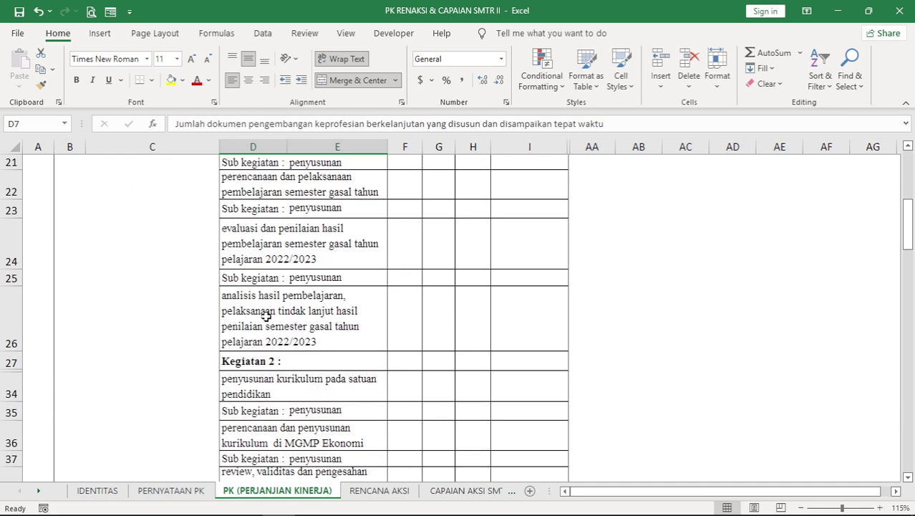
scroll(266, 316, "down", 5)
left_click(286, 278)
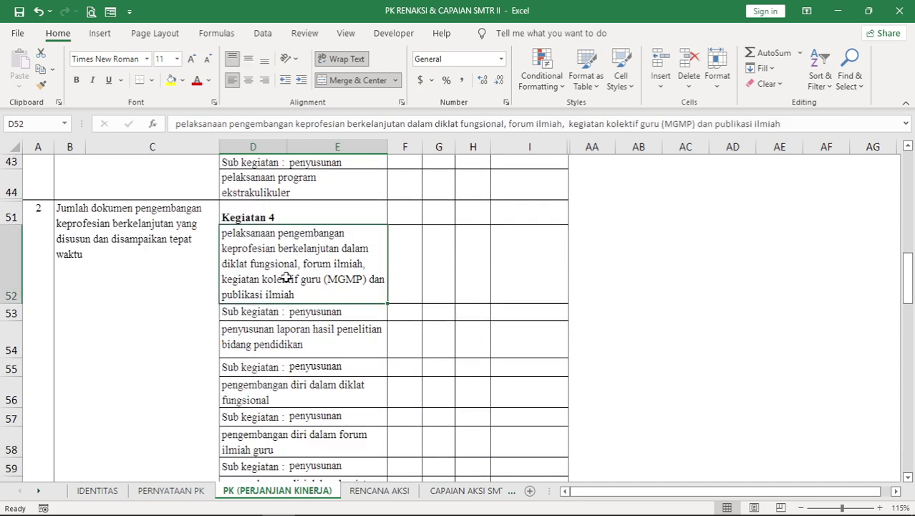
left_click(272, 314)
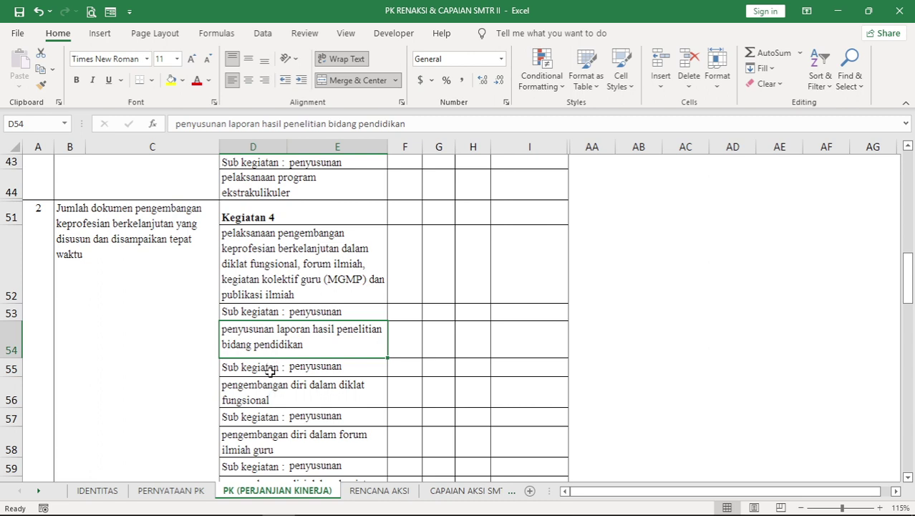
- Read through the Kegiatan 4 sub-activities from row 55 to the PGRI activity in D62
left_click(270, 371)
left_click(271, 391)
left_click(272, 419)
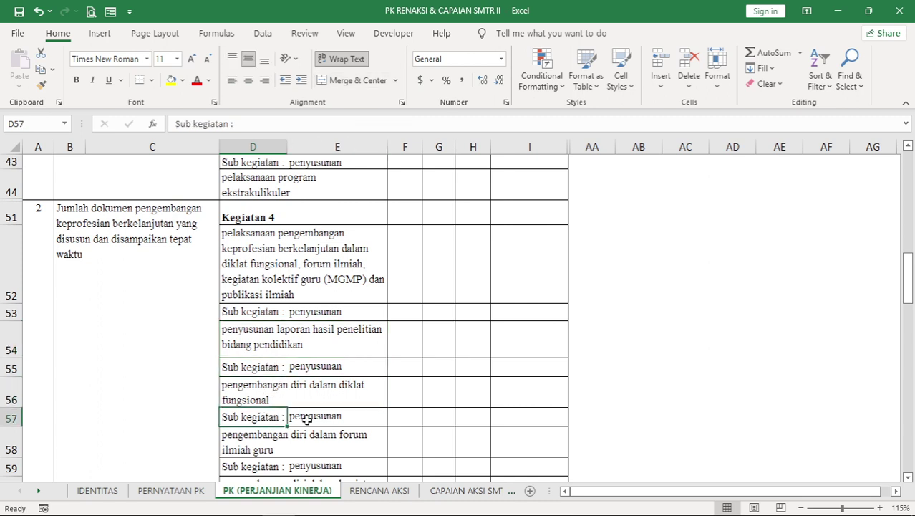
left_click(301, 417)
left_click(298, 434)
scroll(301, 422, "down", 2)
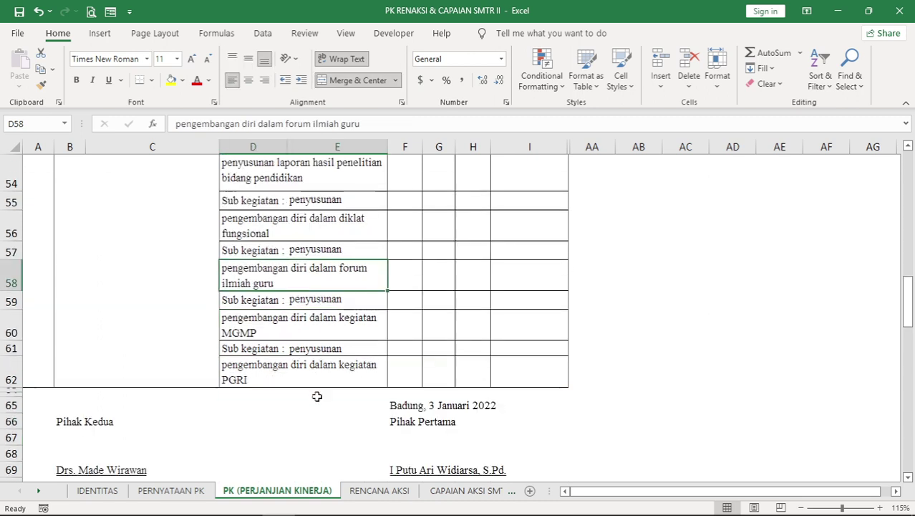
left_click(284, 302)
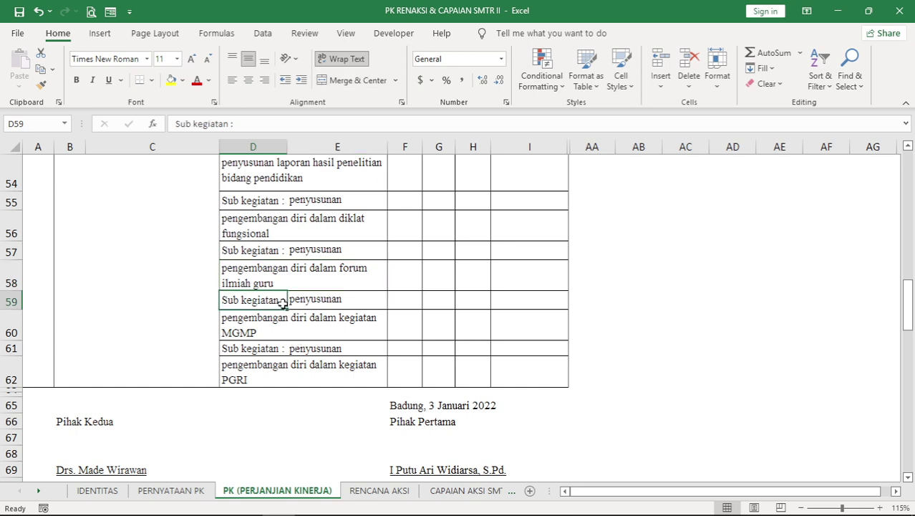
left_click(299, 300)
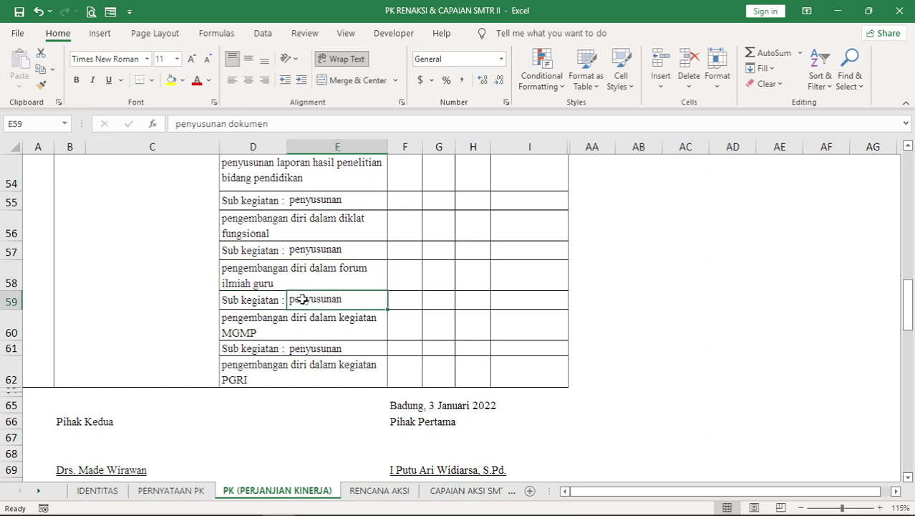
left_click(283, 330)
left_click(289, 357)
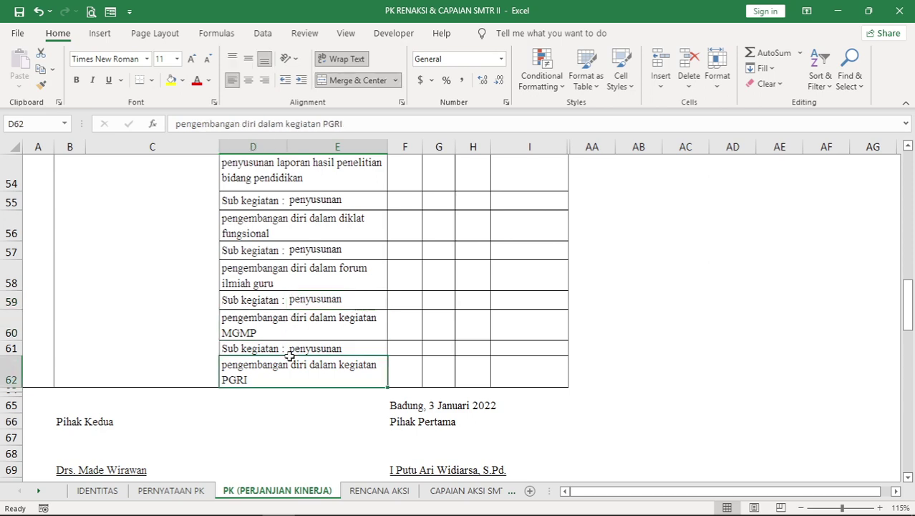
- Compare the second indicator with the whole Kegiatan 4 block and check the signature section below it
scroll(284, 287, "down", 4)
scroll(285, 287, "up", 5)
scroll(284, 283, "down", 1)
scroll(207, 265, "up", 2)
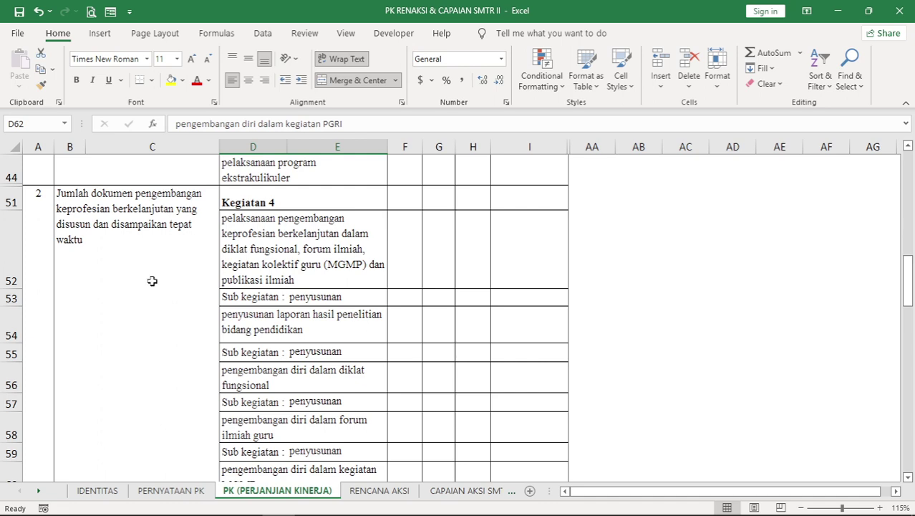
scroll(262, 351, "down", 2)
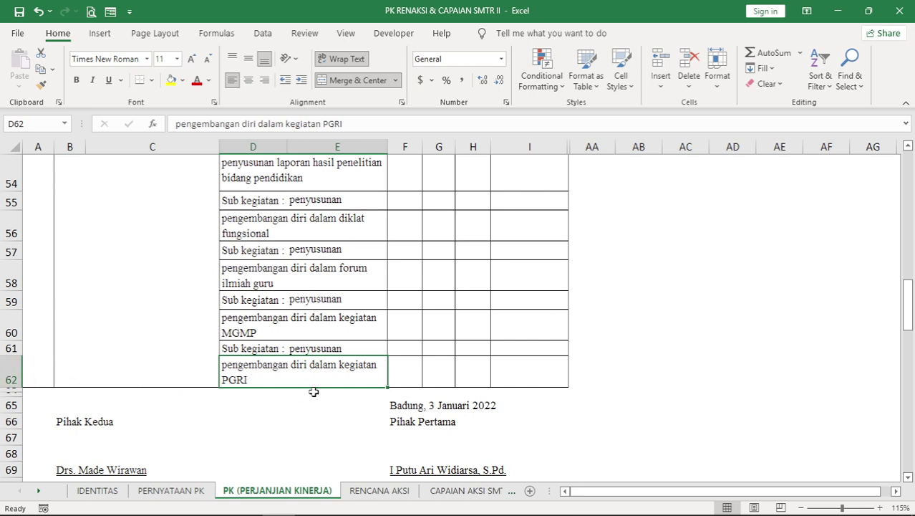
scroll(280, 348, "down", 1)
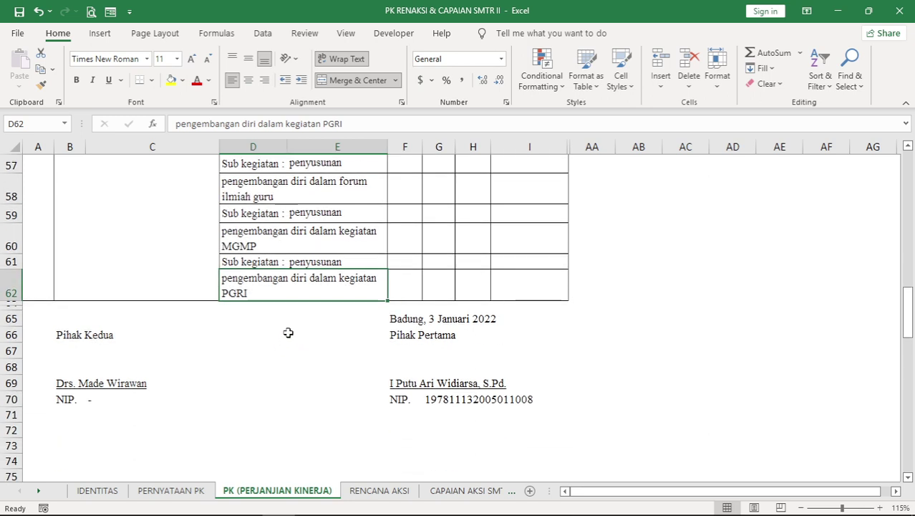
scroll(288, 322, "down", 1)
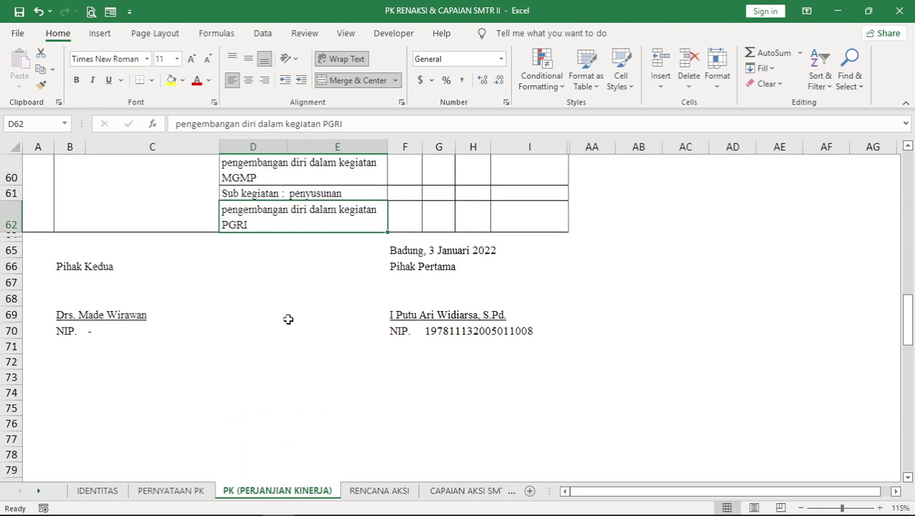
- Go back to the strategic objectives table and review the indicators and document targets in rows 6 and 7
scroll(288, 318, "up", 2)
scroll(293, 317, "down", 1)
scroll(293, 315, "up", 13)
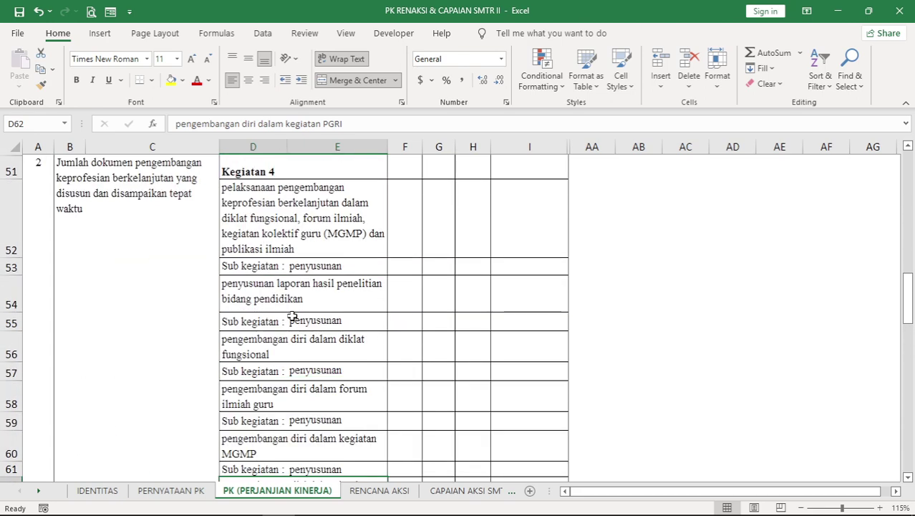
scroll(292, 315, "up", 4)
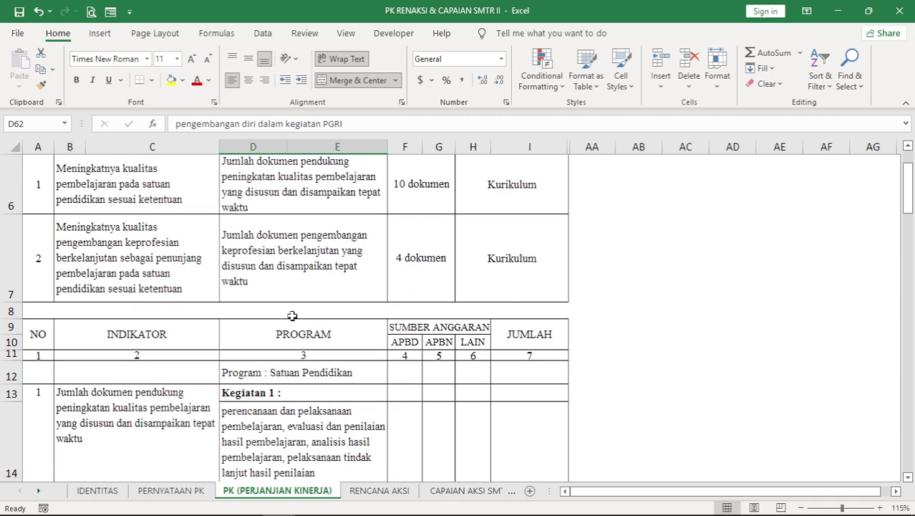
scroll(293, 315, "down", 2)
scroll(292, 315, "up", 3)
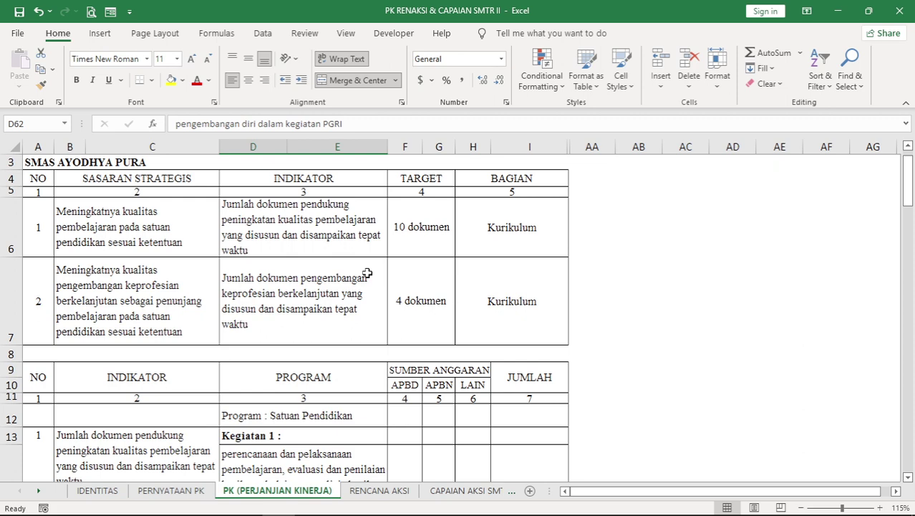
- Review the Kegiatan 1, Kegiatan 2 and Kegiatan 3 sub-activities once more and return to the start of the sheet
scroll(367, 273, "down", 2)
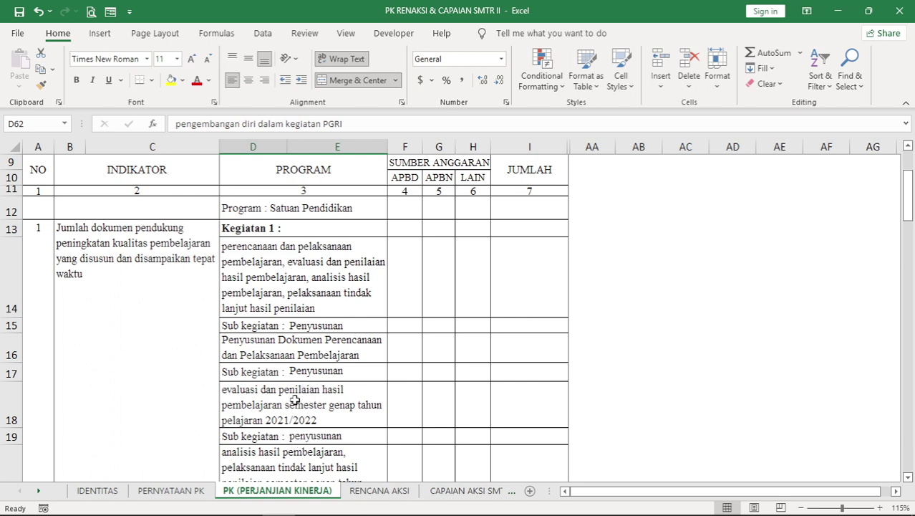
scroll(318, 411, "down", 1)
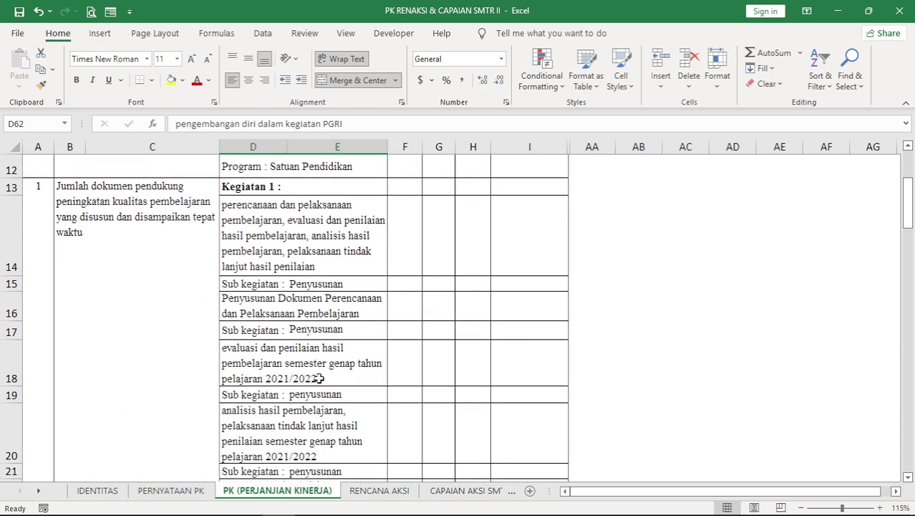
scroll(319, 378, "down", 1)
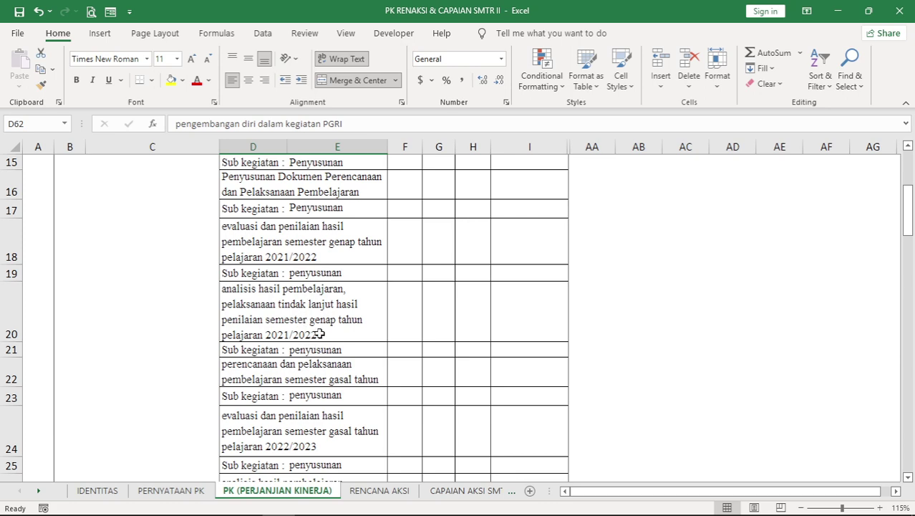
scroll(320, 334, "down", 4)
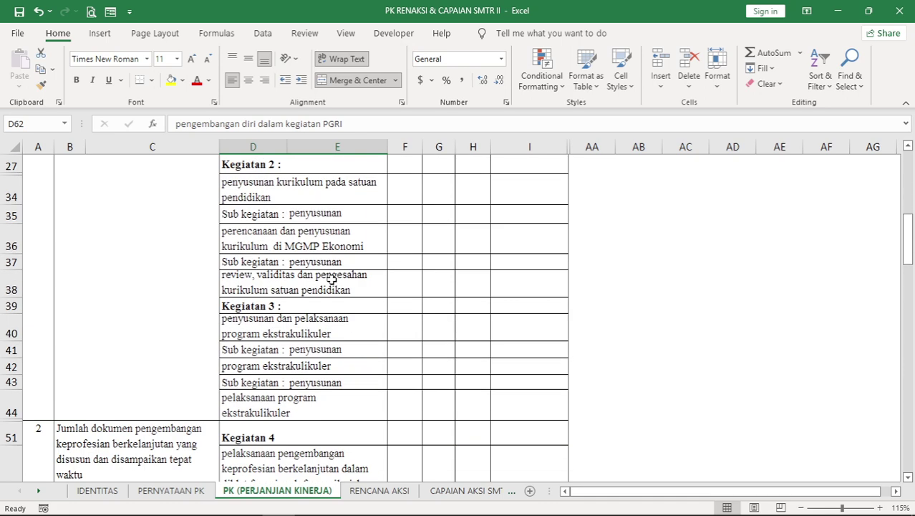
scroll(331, 279, "up", 8)
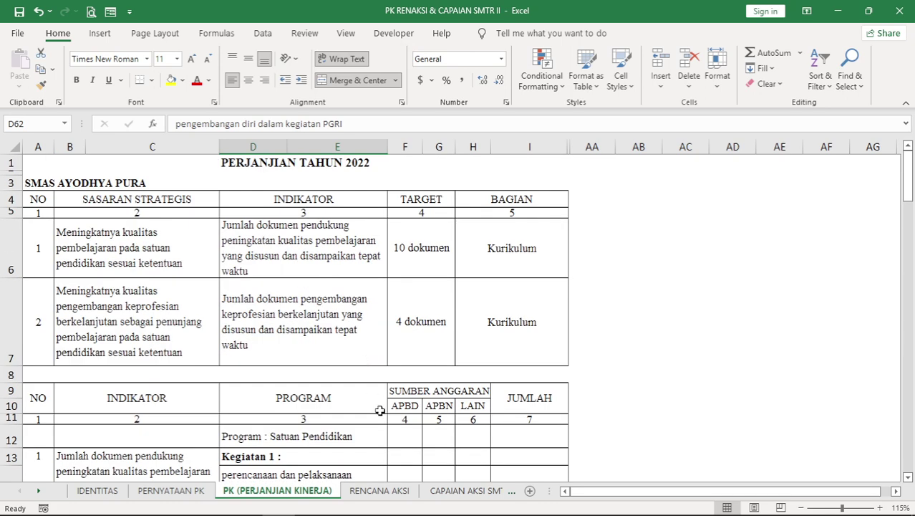
- Open the RENCANA AKSI sheet and inspect the linked strategic objective, performance indicator and target in B9, C9 and D9
left_click(371, 494)
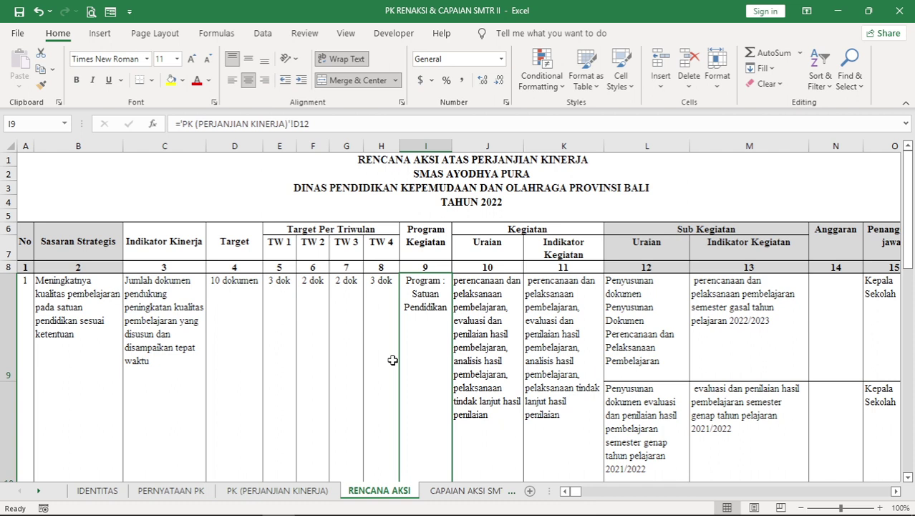
left_click(58, 312)
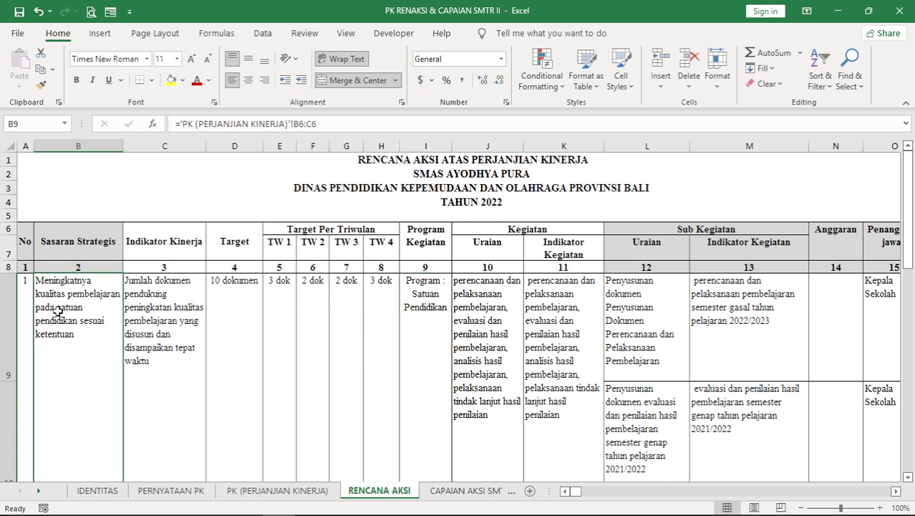
left_click(164, 322)
left_click(221, 300)
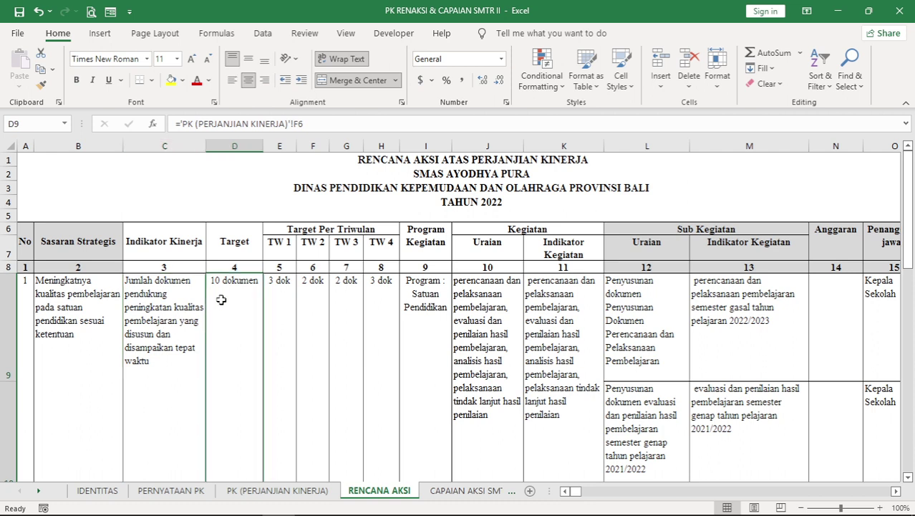
- Inspect the quarterly target formulas for TW 1 to TW 4 in E9 through H9
left_click(296, 312)
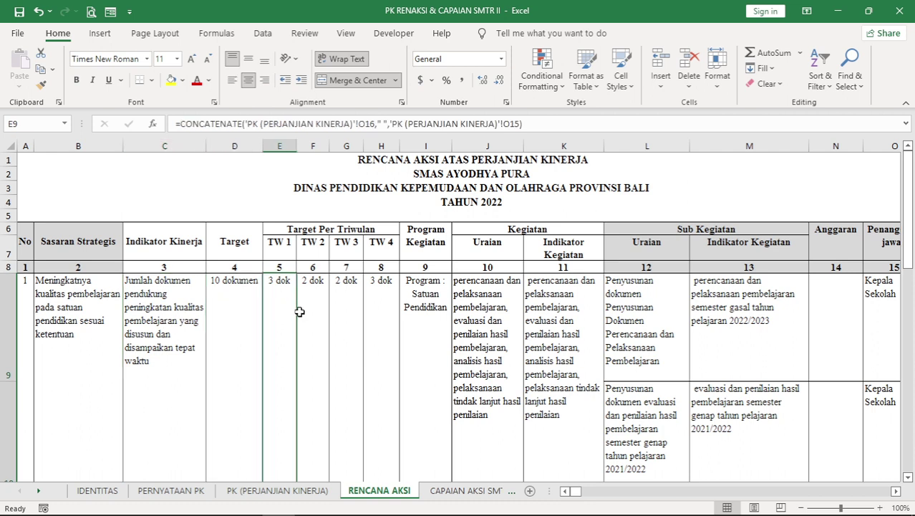
left_click(300, 311)
left_click(337, 309)
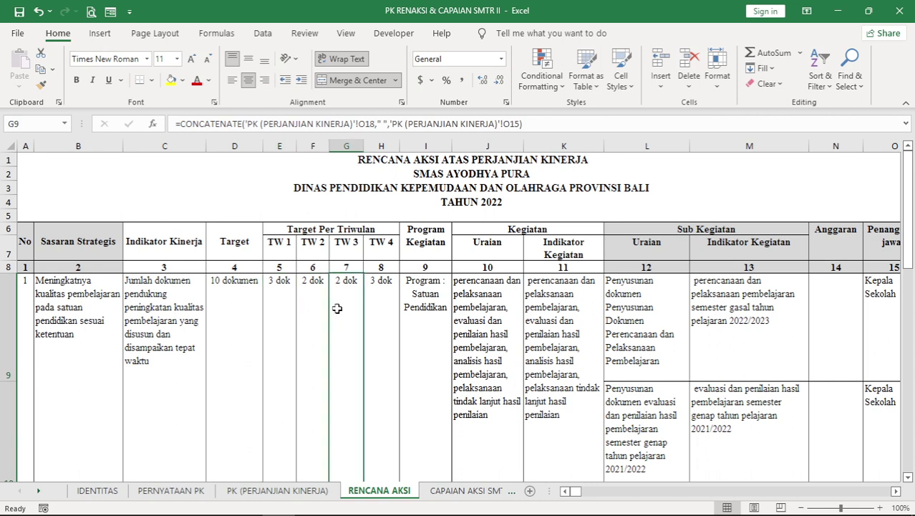
left_click(378, 306)
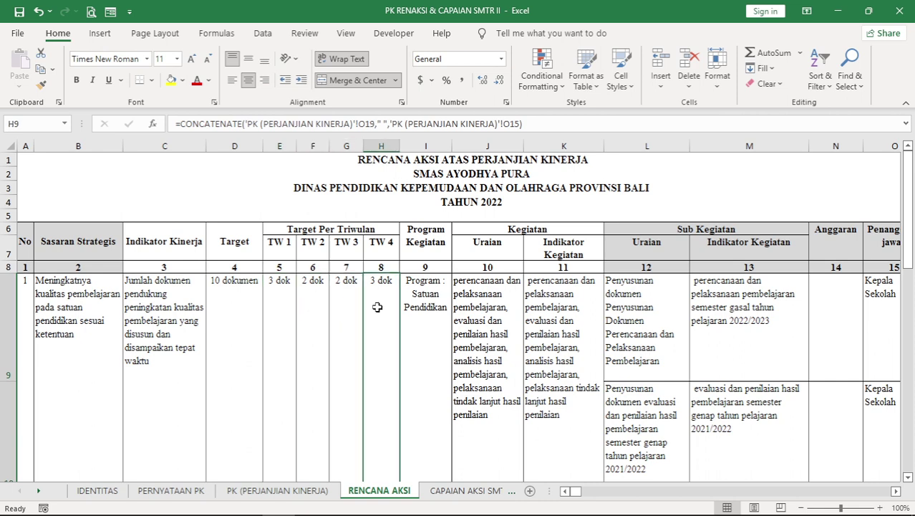
left_click(268, 309)
left_click(301, 313)
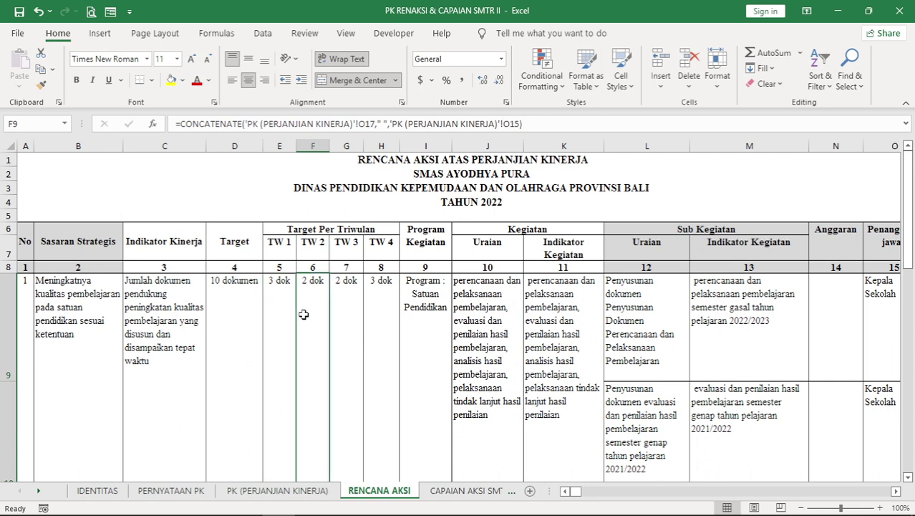
left_click(343, 305)
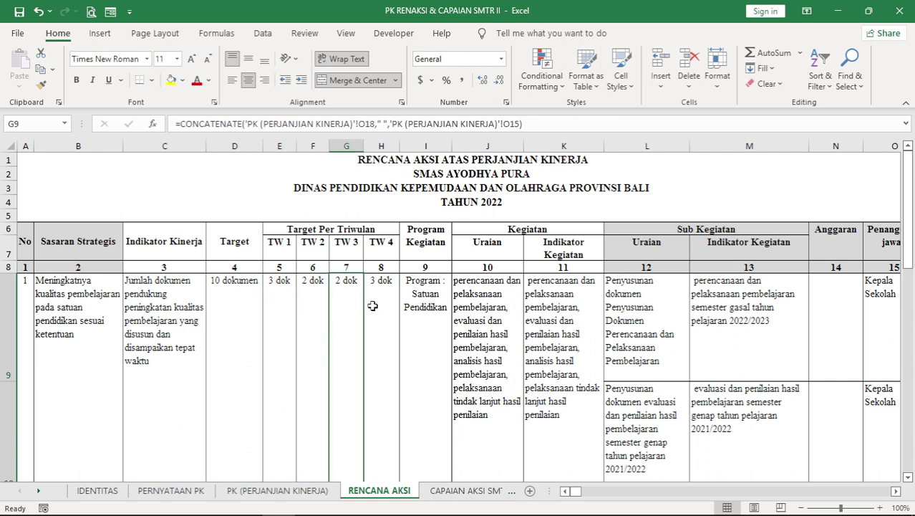
left_click(372, 306)
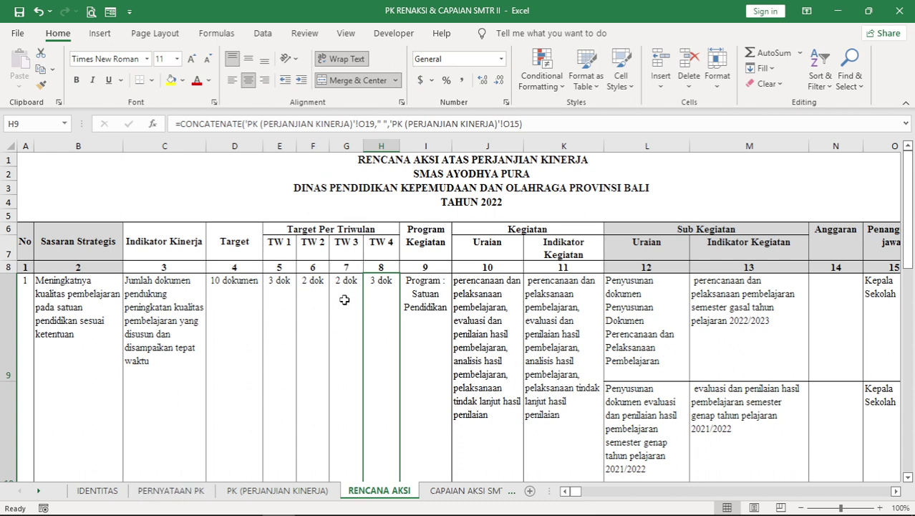
- Look over the agreement statement on the PERNYATAAN PK sheet, then return to the RENCANA AKSI sheet
left_click(175, 491)
scroll(254, 428, "down", 3)
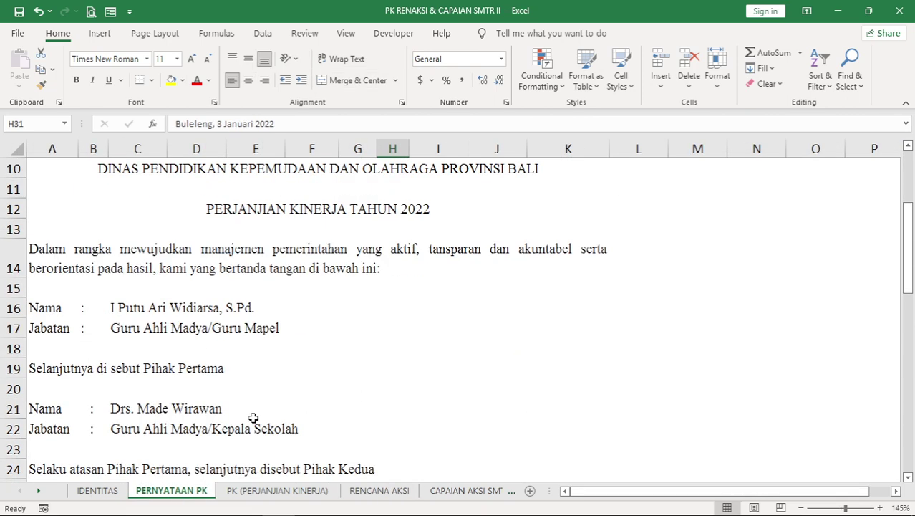
left_click(283, 494)
left_click(367, 493)
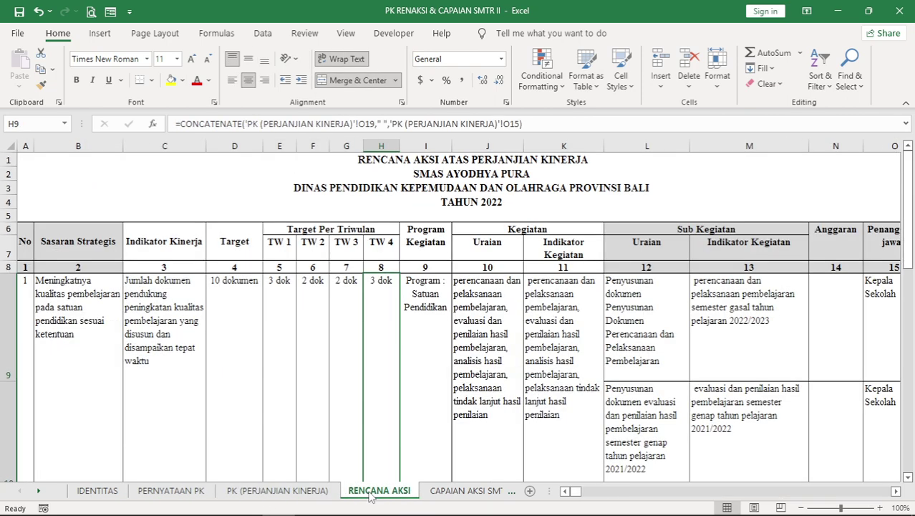
- Recheck the formulas behind the TW 1 to TW 4 targets of the first strategic objective in row 9
left_click(285, 291)
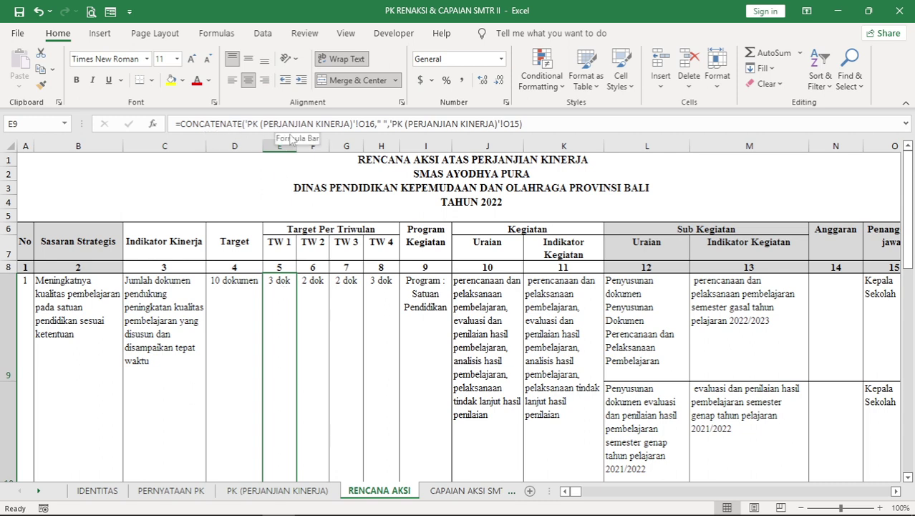
left_click(345, 312)
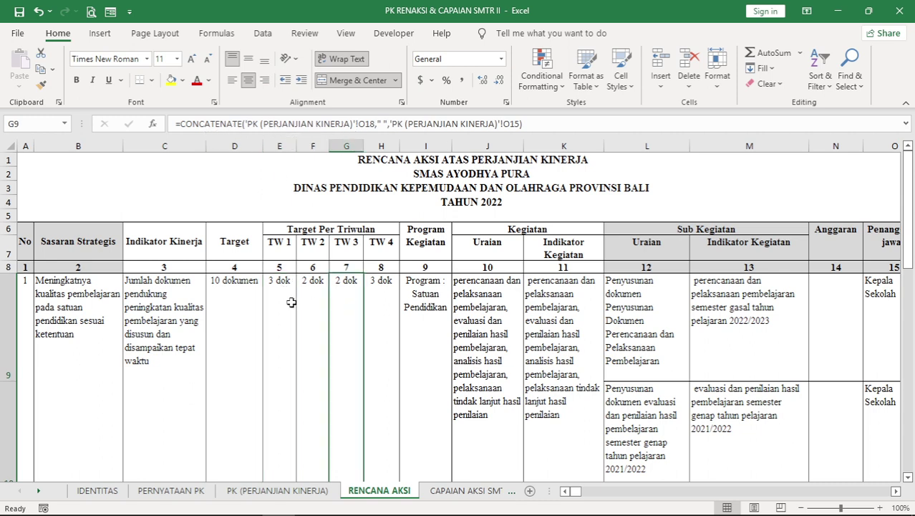
left_click(275, 301)
left_click(315, 306)
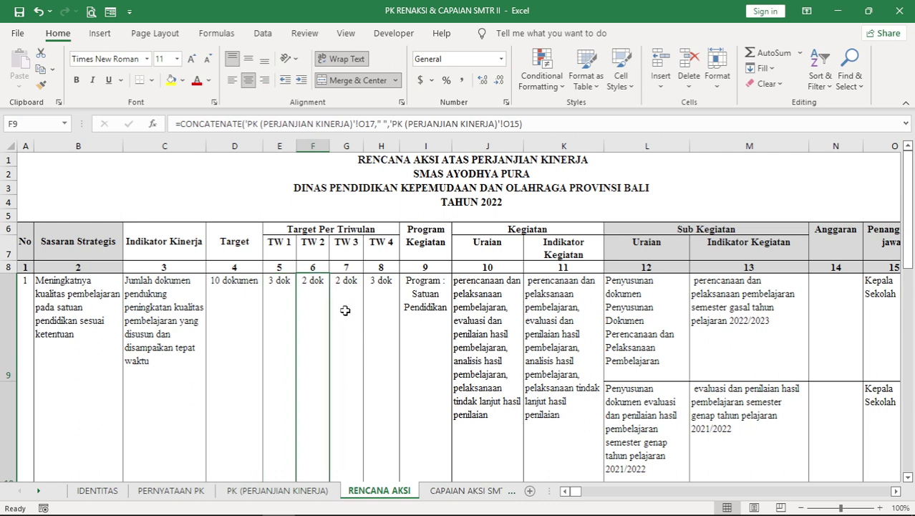
left_click(345, 311)
left_click(385, 311)
left_click_drag(282, 321, 368, 315)
left_click(378, 311)
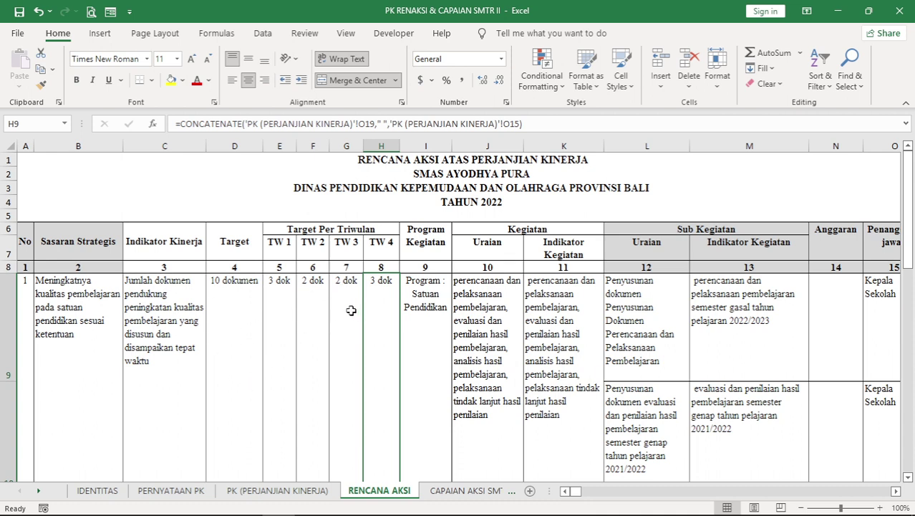
- Check the TW 1 and TW 3 targets in E9 and G9 and the linked Program Kegiatan entry in I9
left_click(290, 301)
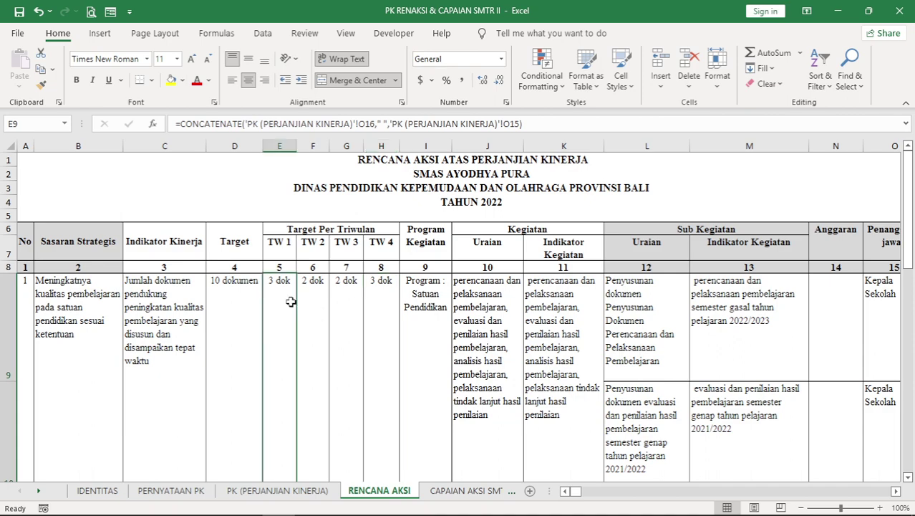
left_click(342, 305)
scroll(374, 311, "down", 1)
scroll(374, 312, "up", 1)
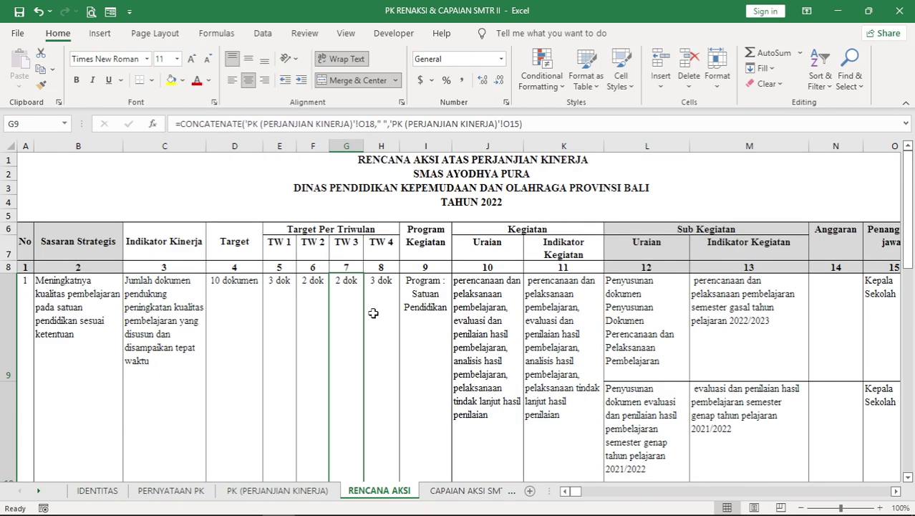
scroll(374, 312, "down", 1)
left_click(423, 265)
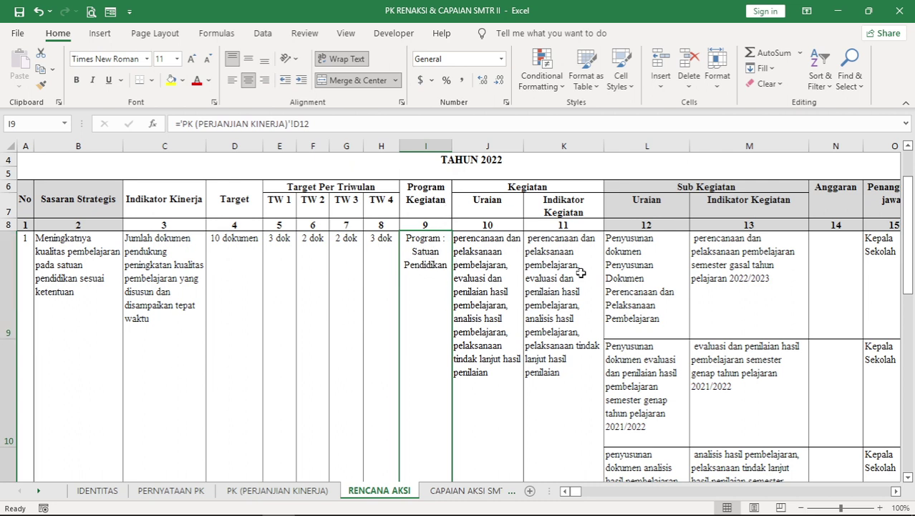
- Inspect the formulas behind the Kegiatan and Sub Kegiatan descriptions and indicators in J9 through M9
left_click(482, 286)
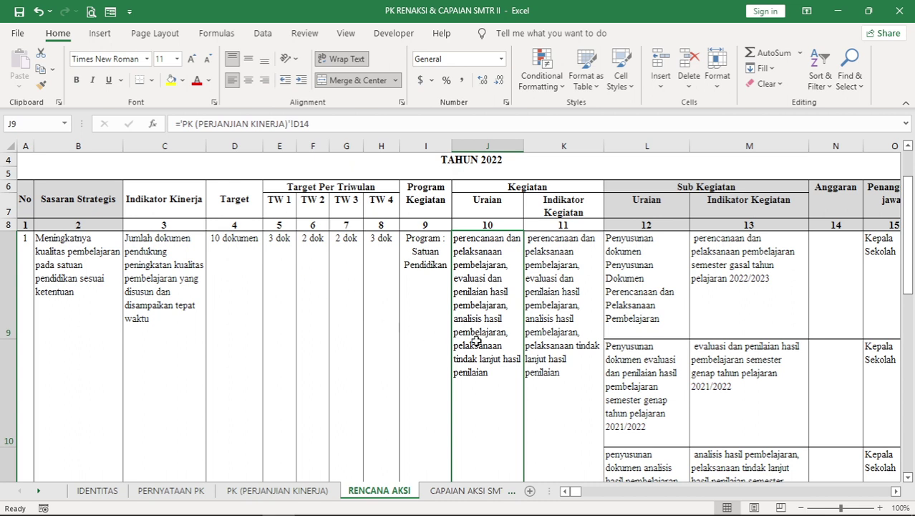
left_click(551, 301)
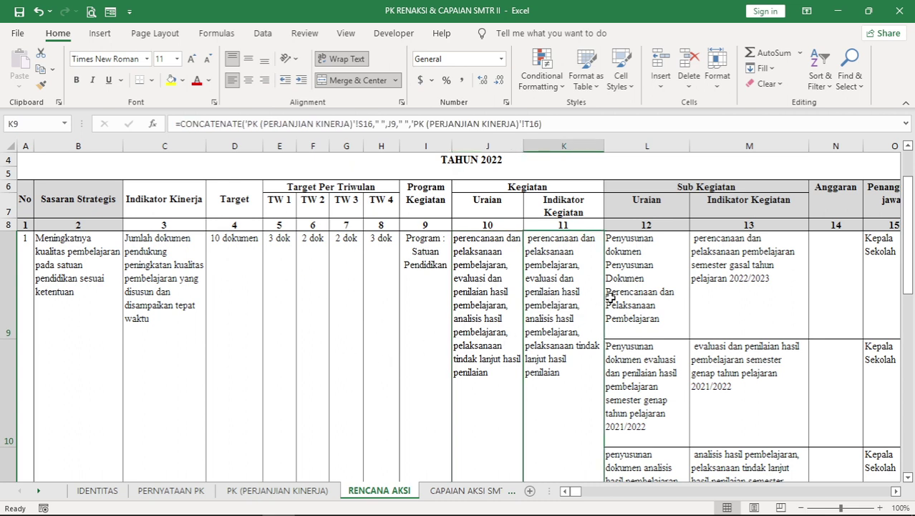
left_click(643, 306)
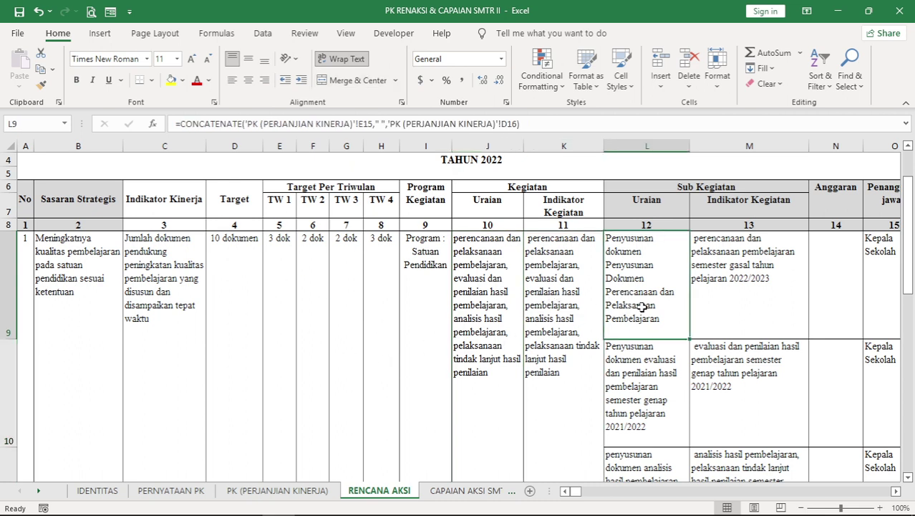
left_click(737, 308)
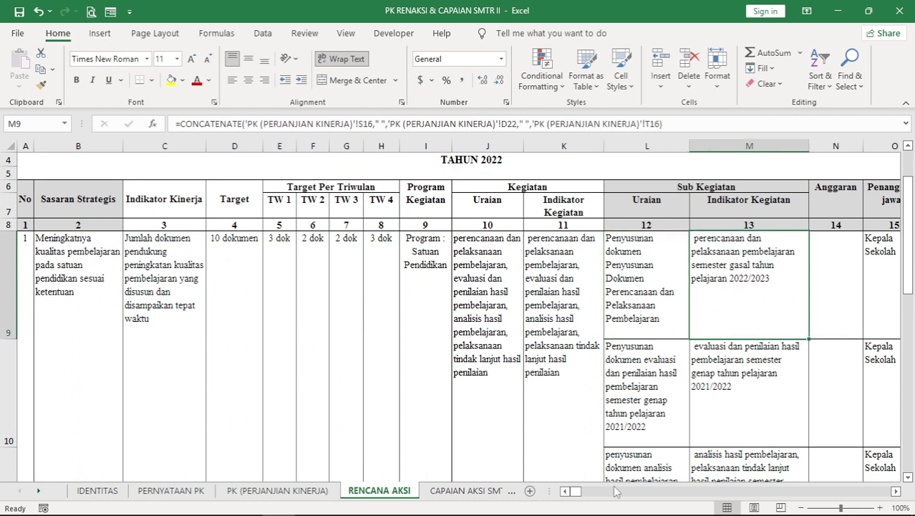
- Check the Anggaran cell N9 and the Penanggung jawab cell O9 beside the sub-activity indicator in M9
left_click_drag(580, 491, 557, 490)
key("Right")
key("Right")
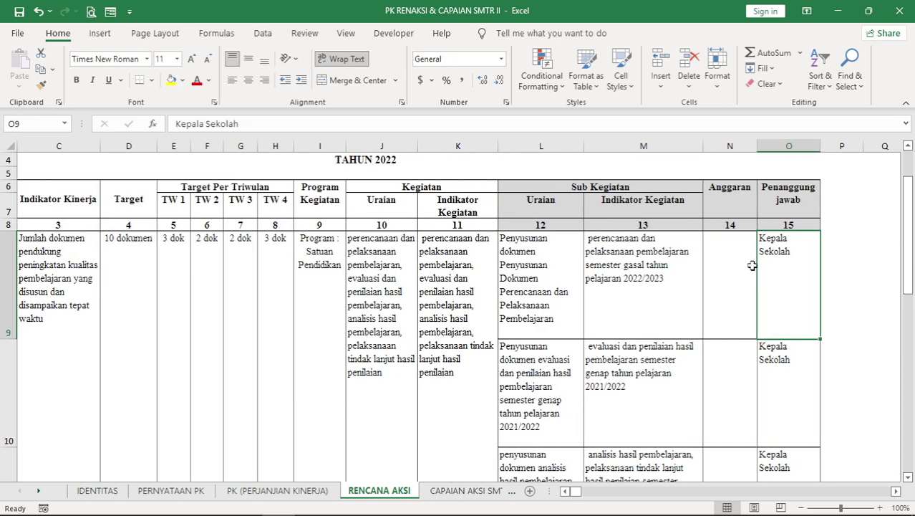
key("Left")
key("Left")
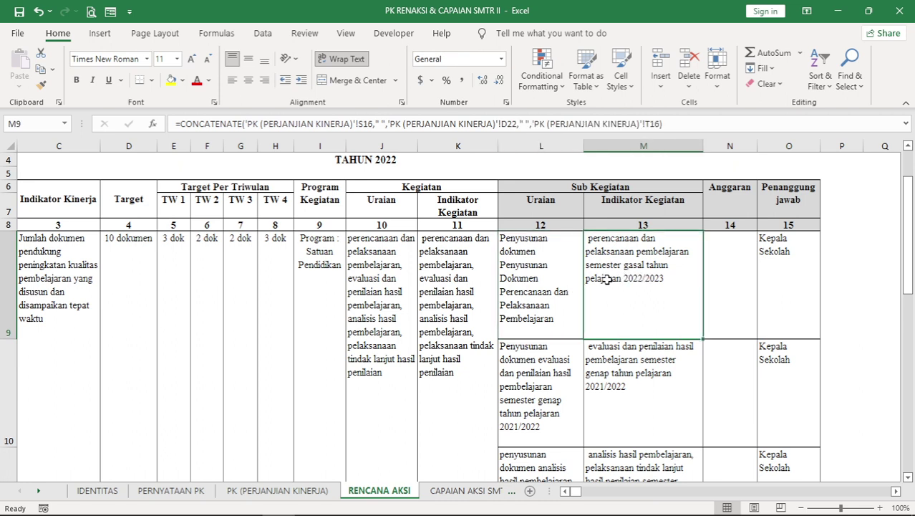
key("Right")
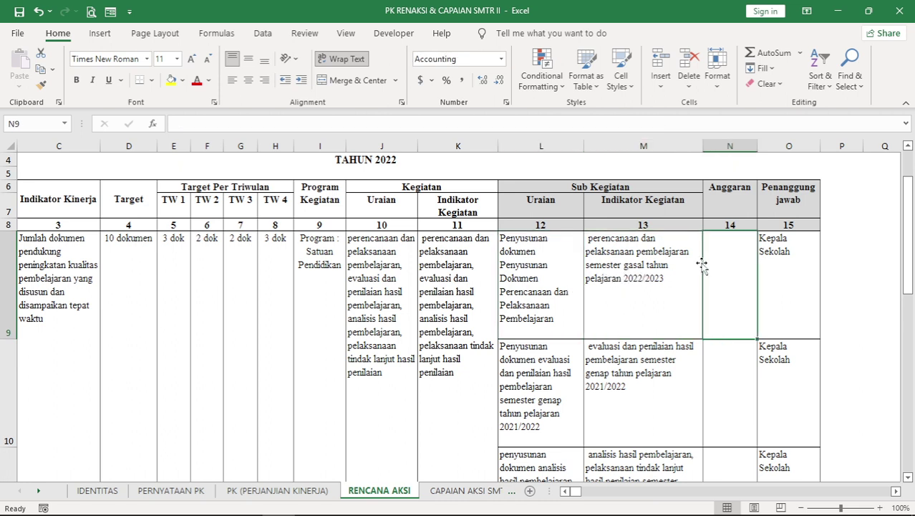
- Review the Penanggung jawab entries down column O, including O9 and O10
left_click(779, 270)
scroll(781, 286, "down", 5)
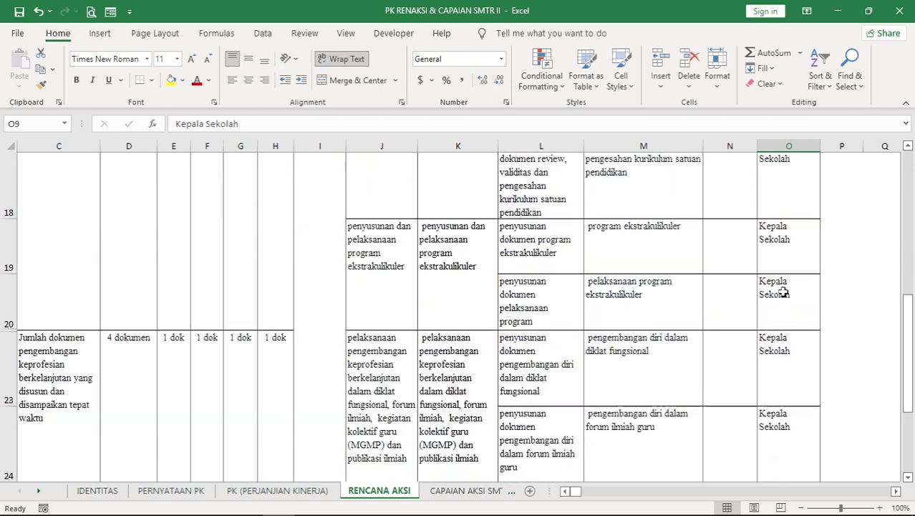
scroll(784, 292, "up", 5)
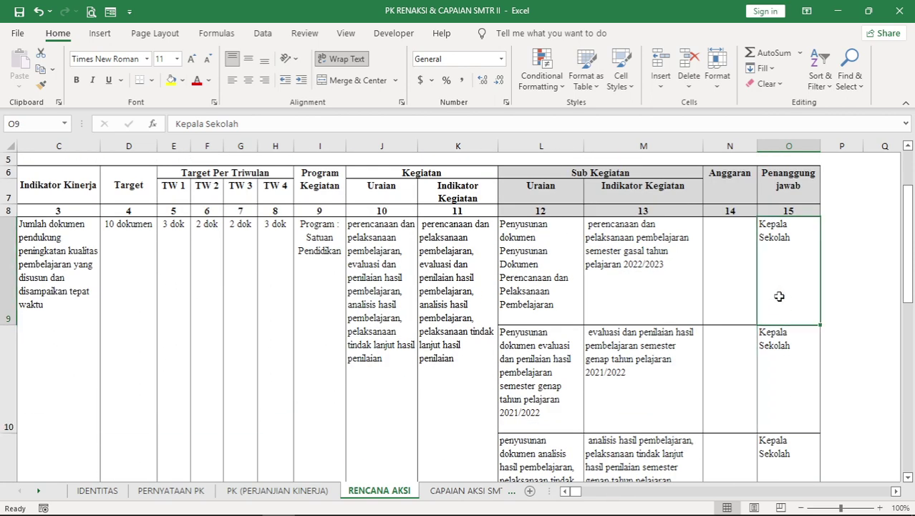
left_click(782, 335)
left_click(788, 291)
left_click(788, 355)
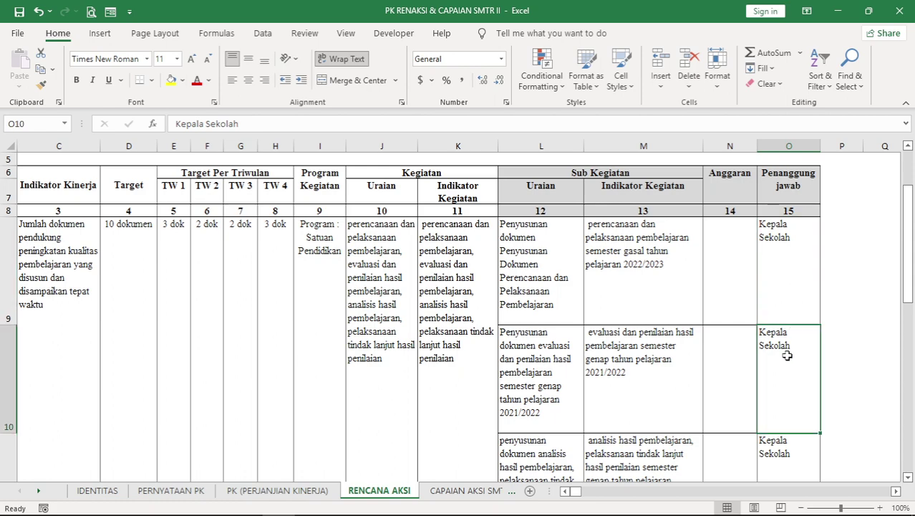
- Inspect the formulas for the curriculum and extracurricular activities in L17, J17, K17, J19 and K19
scroll(661, 362, "down", 5)
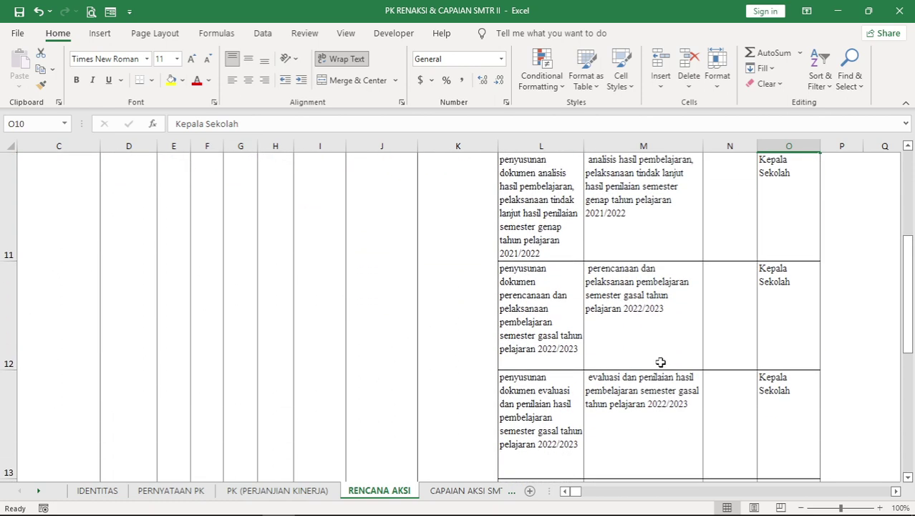
scroll(661, 362, "up", 3)
scroll(660, 363, "down", 5)
left_click(547, 308)
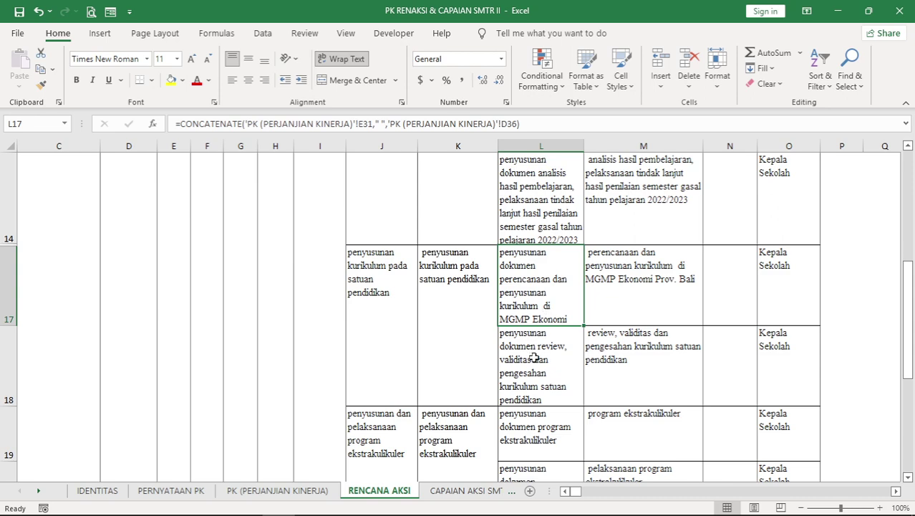
left_click(405, 370)
left_click(434, 358)
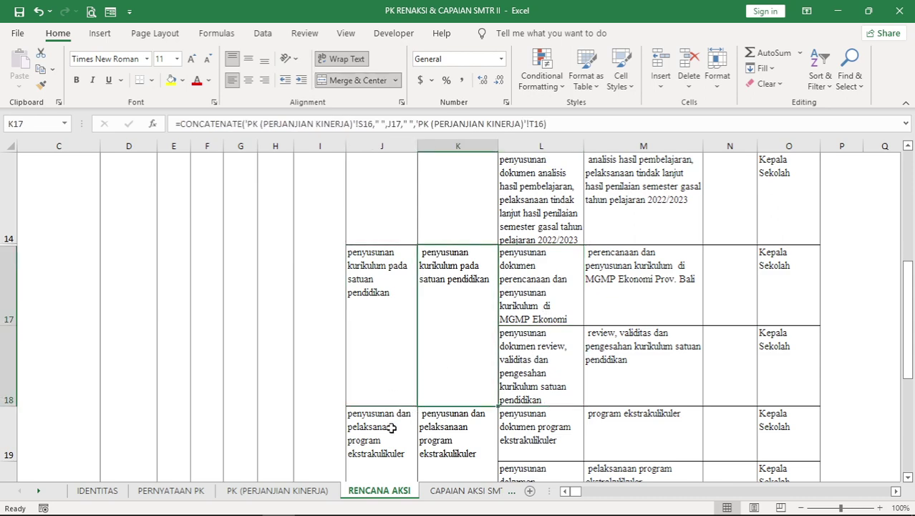
left_click(391, 427)
left_click(445, 427)
scroll(444, 423, "down", 2)
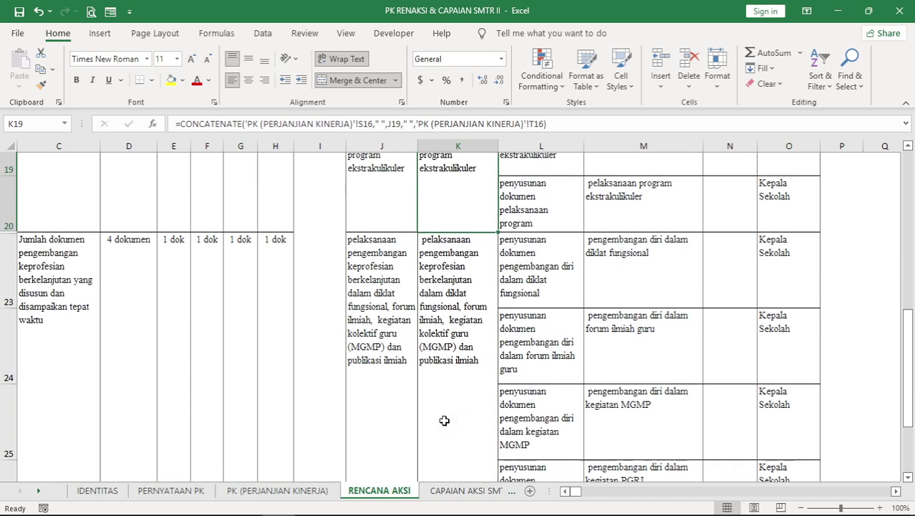
- Check the second strategic objective in B23, its target in D23 and its TW 1 to TW 4 targets in E23 through H23
scroll(445, 420, "down", 1)
left_click(566, 492)
left_click(565, 491)
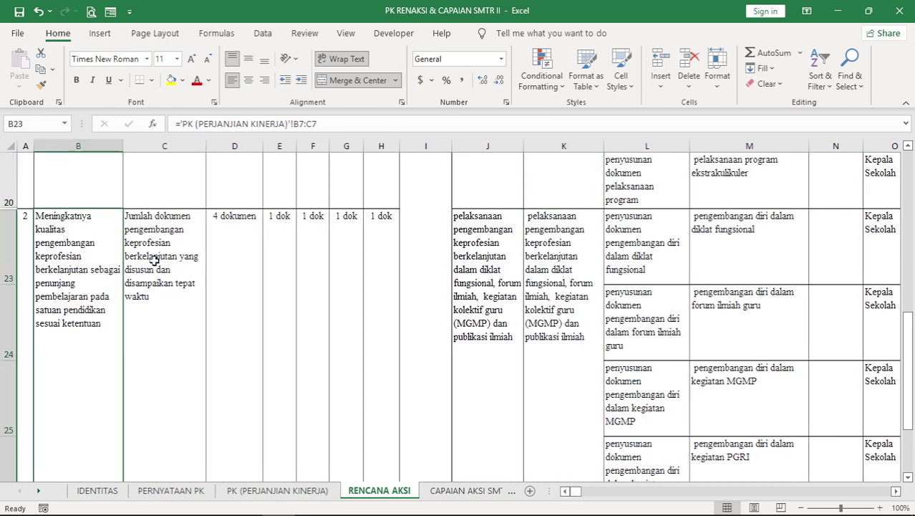
left_click(244, 240)
left_click(279, 236)
left_click(306, 235)
left_click(346, 237)
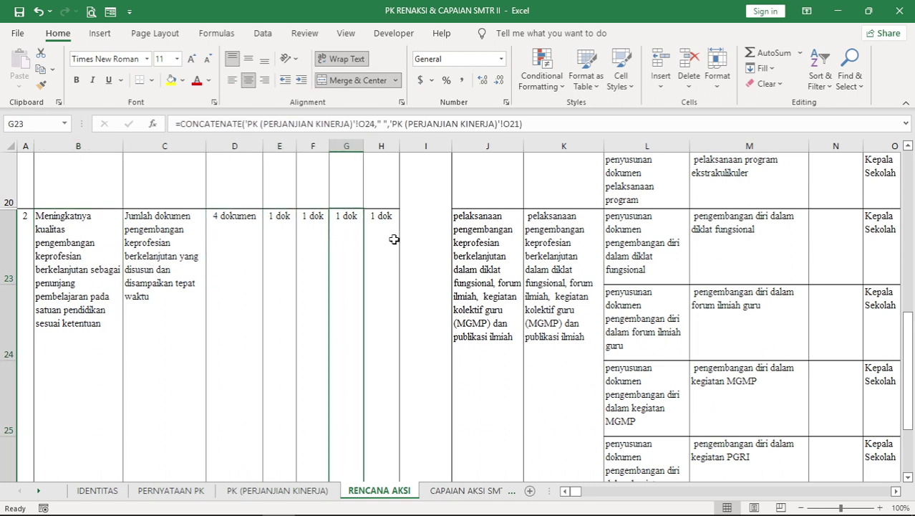
left_click(394, 238)
- Inspect the second objective's activity and sub-activity formulas in J23, K23, L23, L24 and M23
left_click(471, 249)
left_click(530, 250)
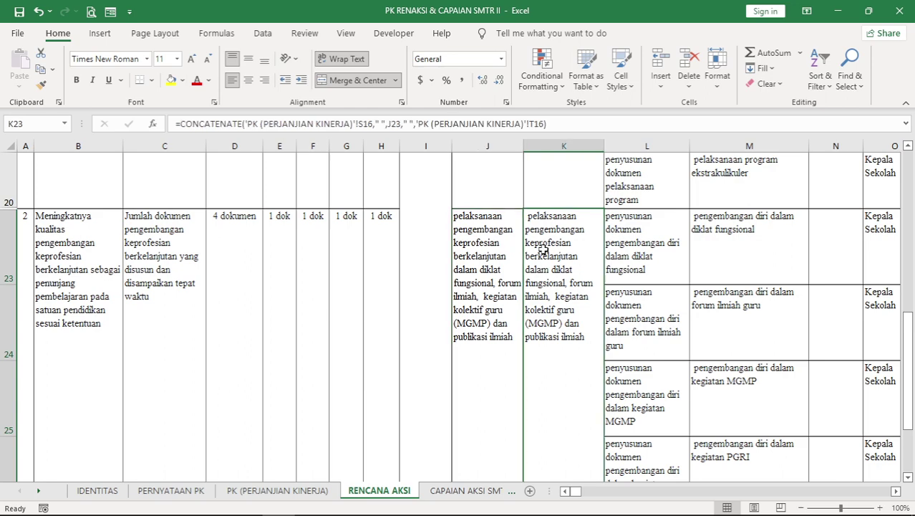
left_click(612, 259)
left_click(624, 299)
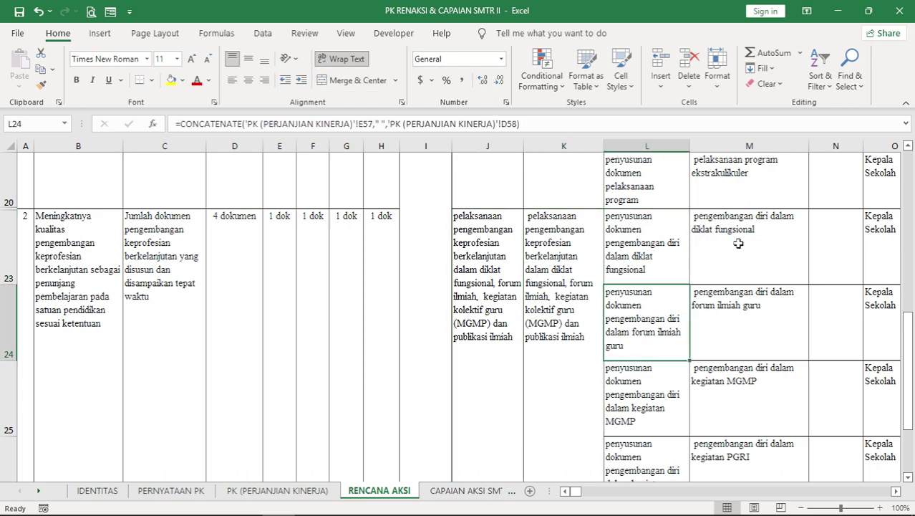
left_click(736, 242)
- Look over the whole RENCANA AKSI table down to the date and signature block, then return to its heading
scroll(280, 312, "up", 2)
scroll(280, 312, "down", 1)
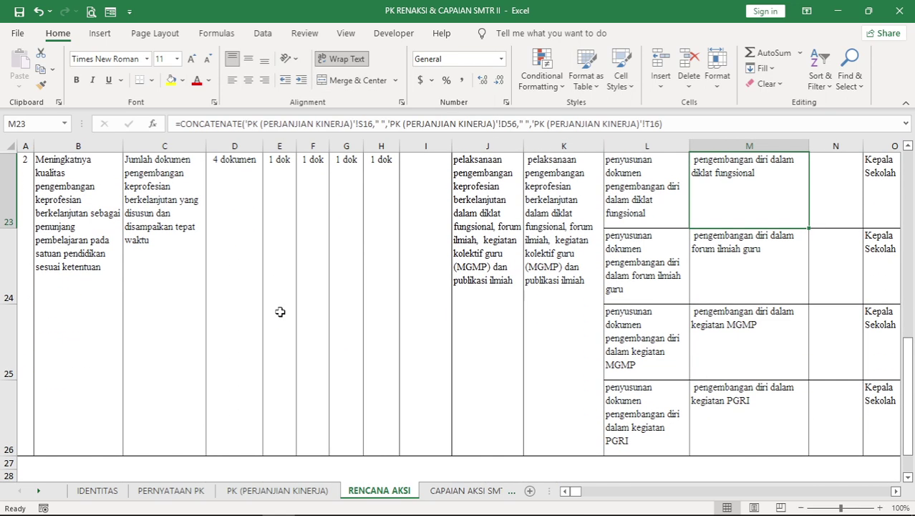
scroll(280, 312, "up", 6)
scroll(280, 311, "down", 6)
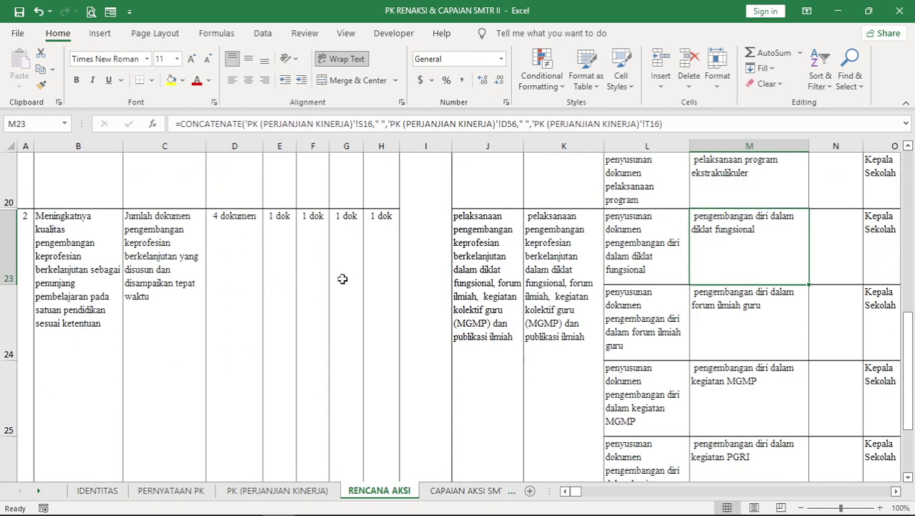
scroll(352, 287, "down", 2)
scroll(352, 286, "up", 1)
scroll(349, 288, "down", 1)
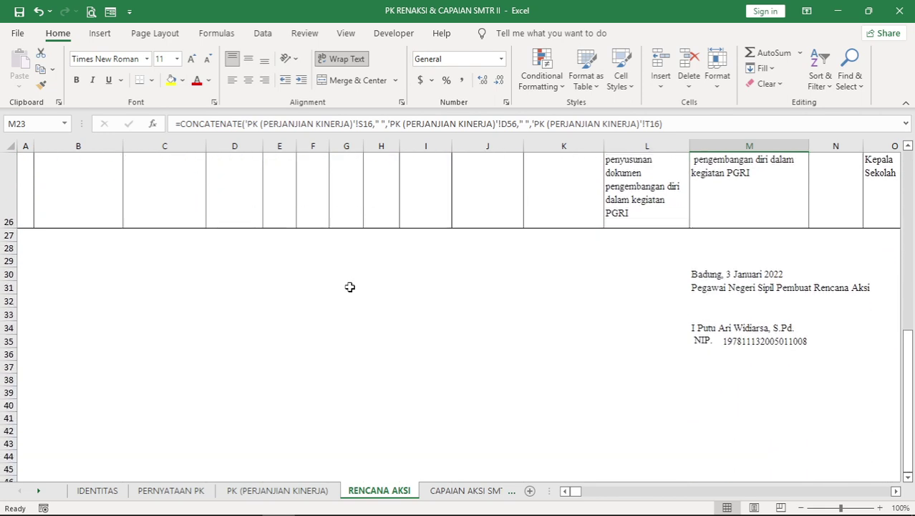
scroll(352, 287, "up", 1)
scroll(546, 259, "down", 1)
scroll(421, 191, "up", 5)
scroll(421, 191, "up", 3)
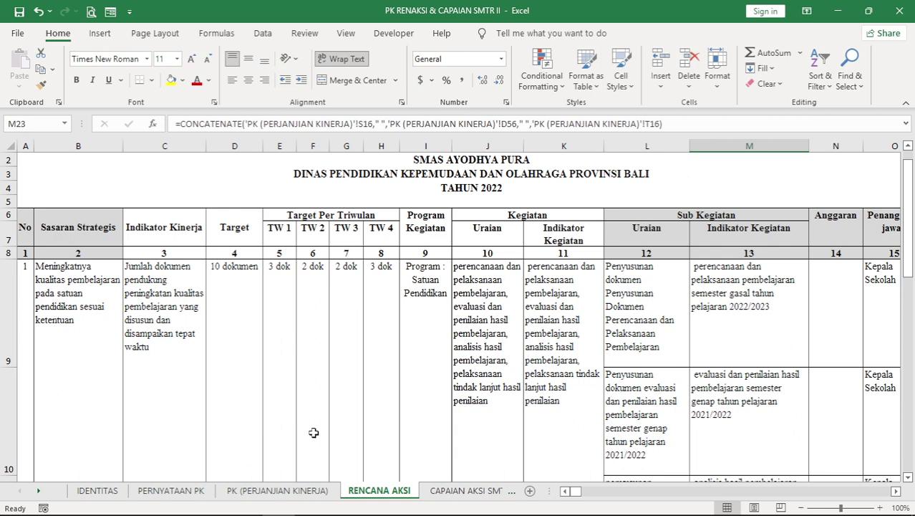
- Open the CAPAIAN AKSI SMT II 2021 sheet and show the full table width at 85% zoom
left_click(454, 491)
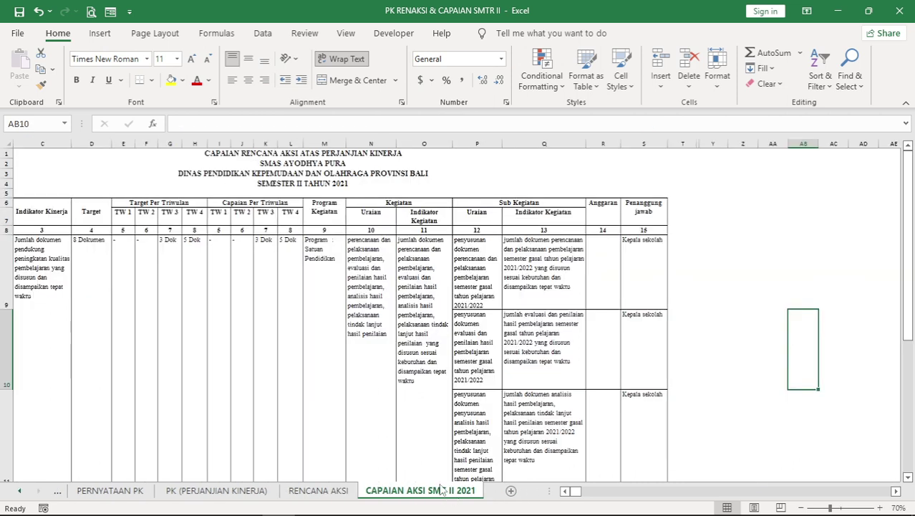
scroll(302, 328, "up", 2, "ctrl")
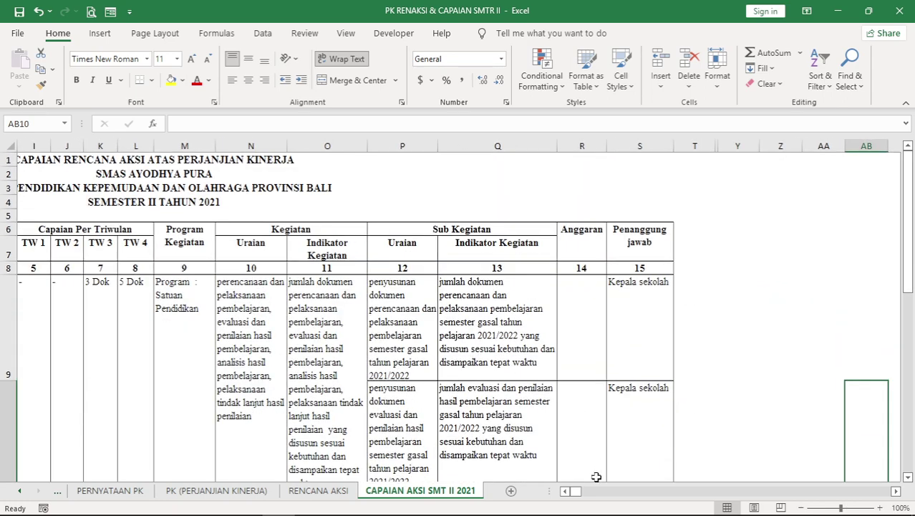
left_click(565, 491)
scroll(564, 492, "left", 5)
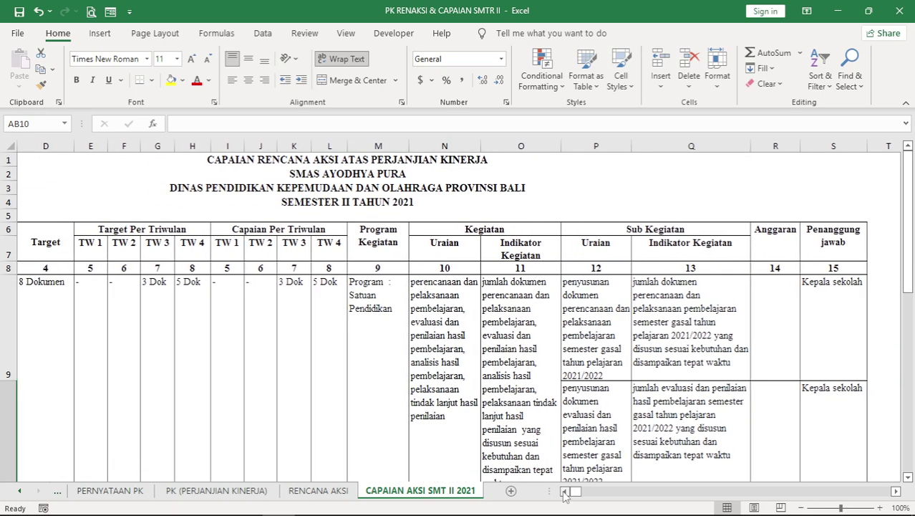
scroll(526, 416, "down", 1)
scroll(526, 414, "down", 1, "ctrl")
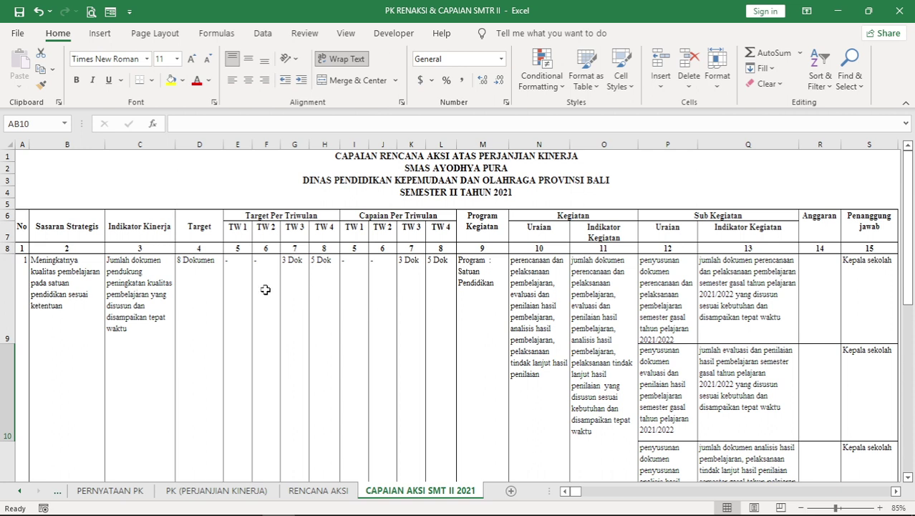
- Check row 9's target, quarterly targets, quarterly achievements and Program Kegiatan entry from D9 across to M9
left_click(199, 272)
left_click(241, 273)
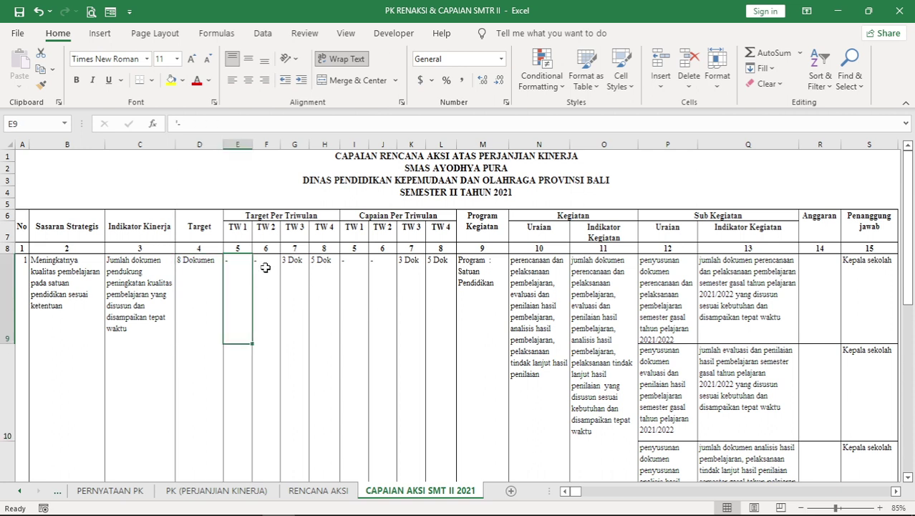
left_click(264, 266)
left_click(304, 273)
left_click(319, 278)
left_click(364, 284)
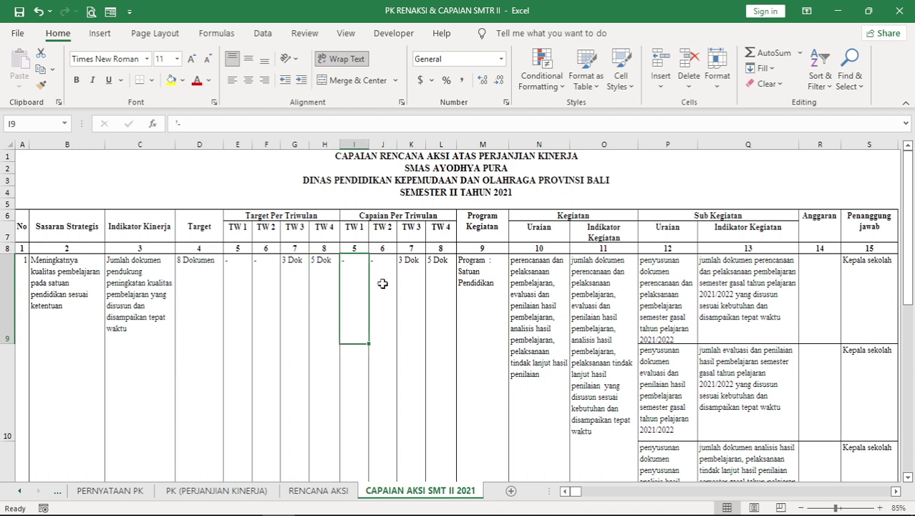
left_click(419, 281)
left_click(438, 280)
left_click(467, 285)
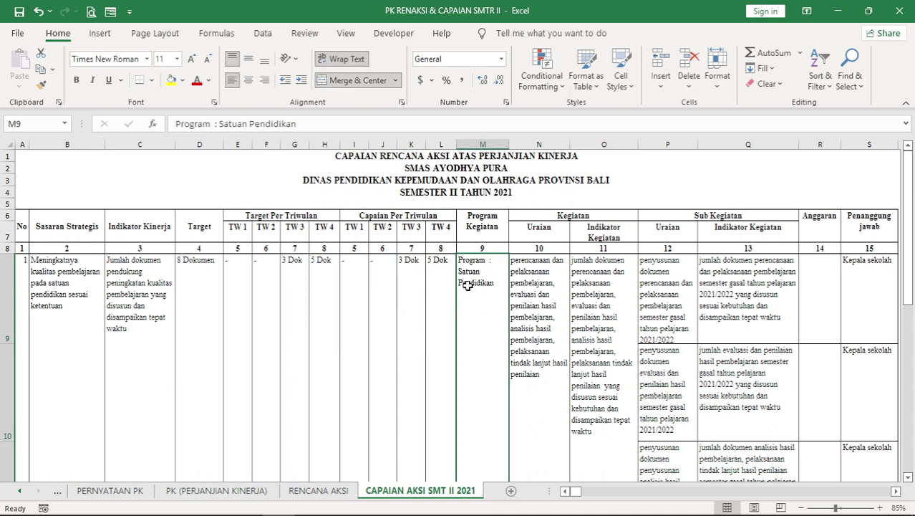
- Recheck the Capaian Per Triwulan cells for TW 4 back to TW 1 in L9 through I9
left_click(432, 291)
left_click(415, 292)
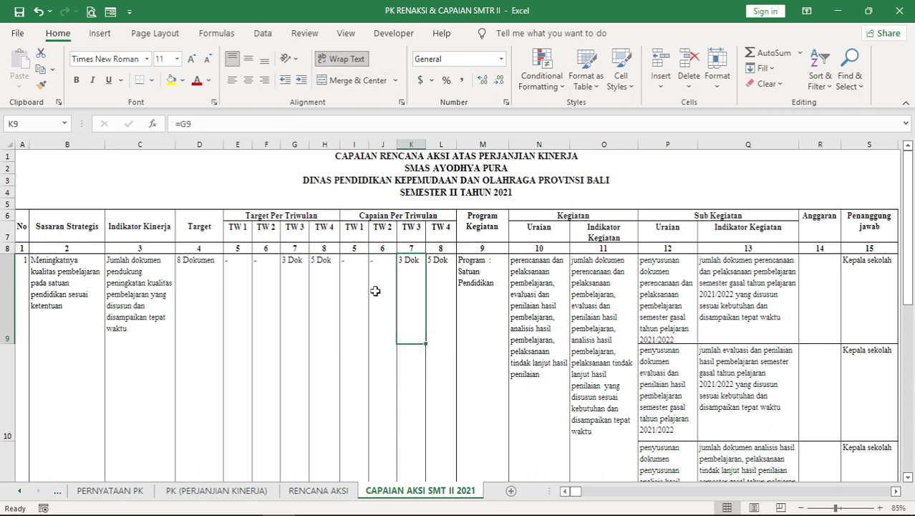
left_click(375, 291)
left_click(353, 286)
- Recheck the quarterly targets from H9 back to E9, then the Target in D9 and Indikator Kinerja in C9
left_click(316, 281)
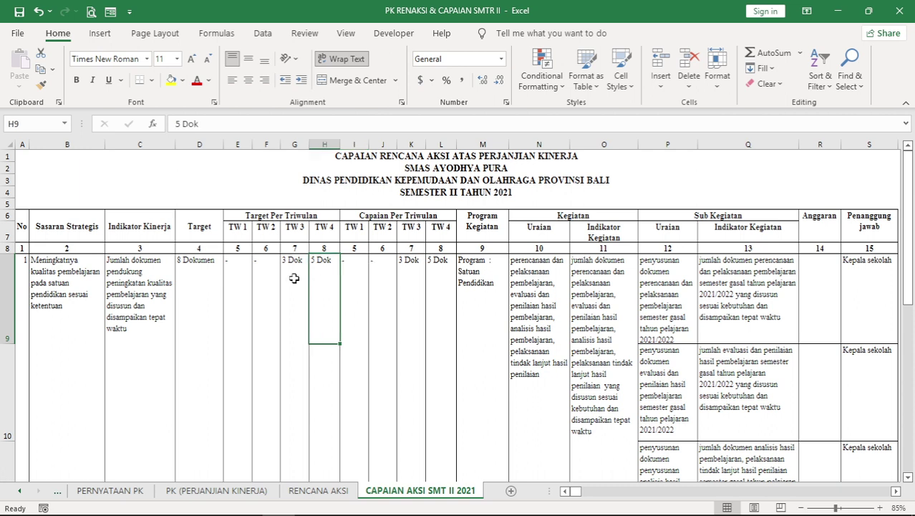
left_click(293, 278)
left_click(259, 280)
left_click(242, 283)
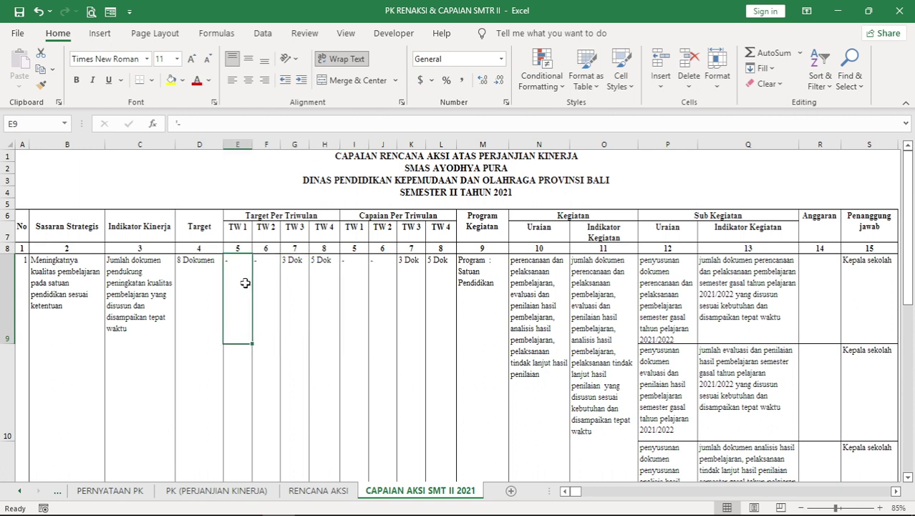
left_click(205, 289)
left_click(140, 292)
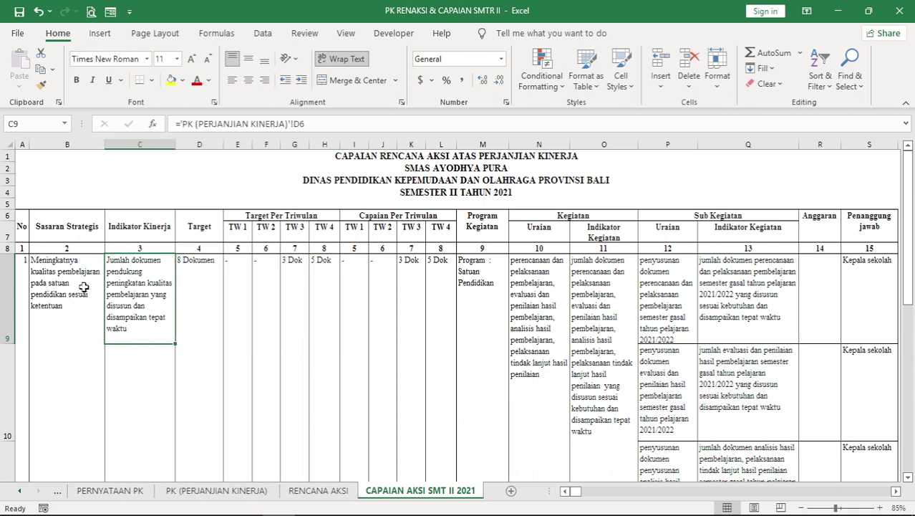
- Go through row 9 again from Sasaran Strategis in B9 to the TW 2 achievement in J9
left_click(81, 288)
left_click(134, 301)
left_click(186, 305)
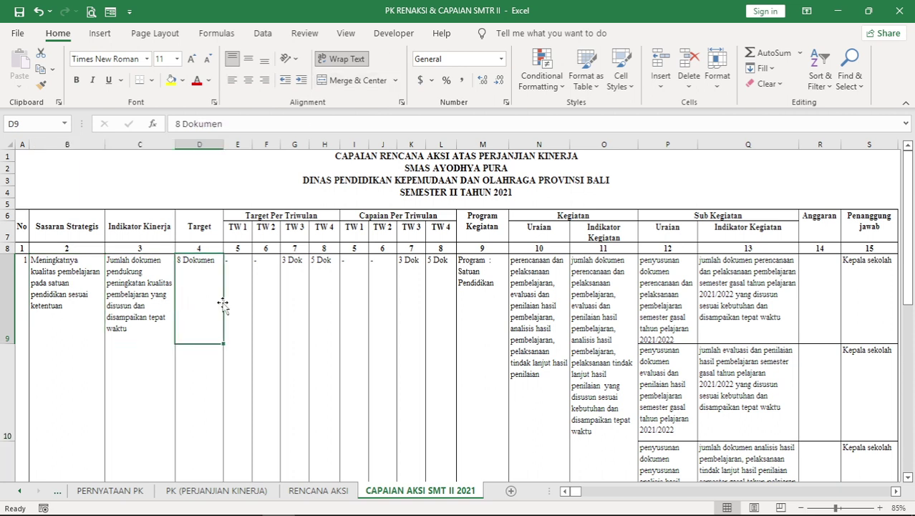
left_click(235, 295)
left_click(293, 296)
left_click(319, 295)
left_click(380, 297)
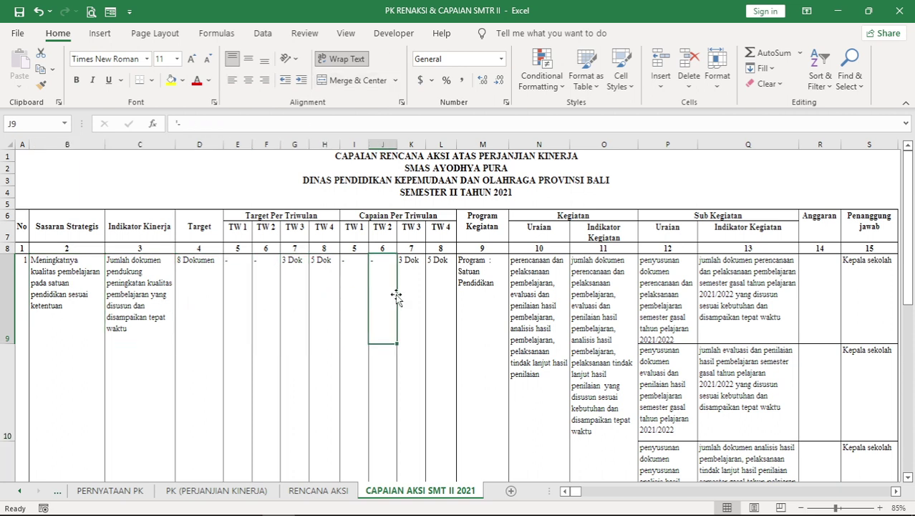
- Continue through row 9 from the TW 3 achievement in K9 to the Sub Kegiatan's Indikator Kegiatan in Q9
left_click(414, 289)
left_click(445, 282)
left_click(480, 281)
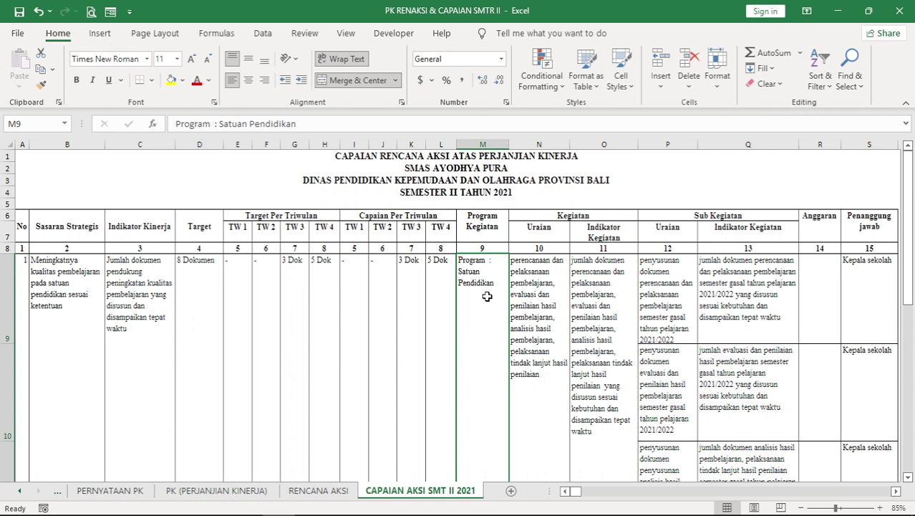
left_click(549, 299)
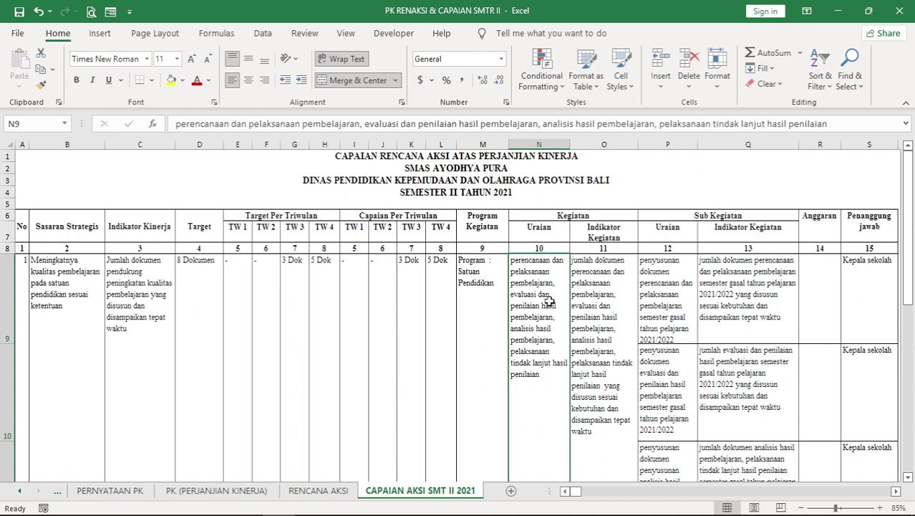
left_click(597, 294)
left_click(645, 296)
left_click(722, 289)
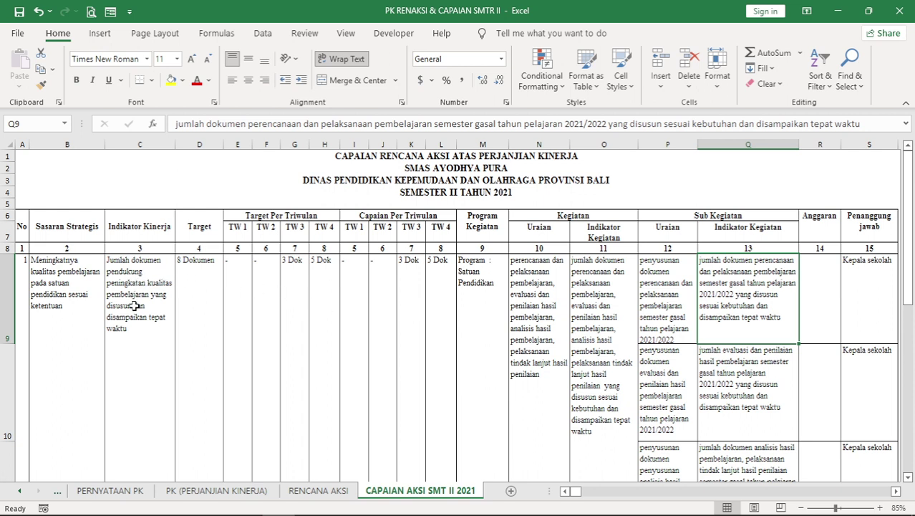
- Compare row 9's Target in D9 and its quarterly targets with the TW 3 and TW 4 achievements in K9 and L9
left_click(193, 270)
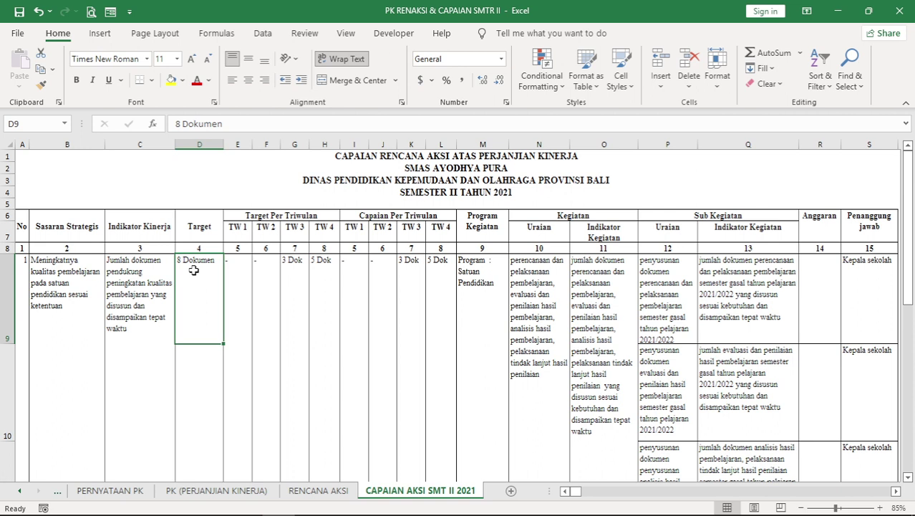
left_click(241, 268)
left_click(263, 267)
left_click(312, 269)
left_click(412, 268)
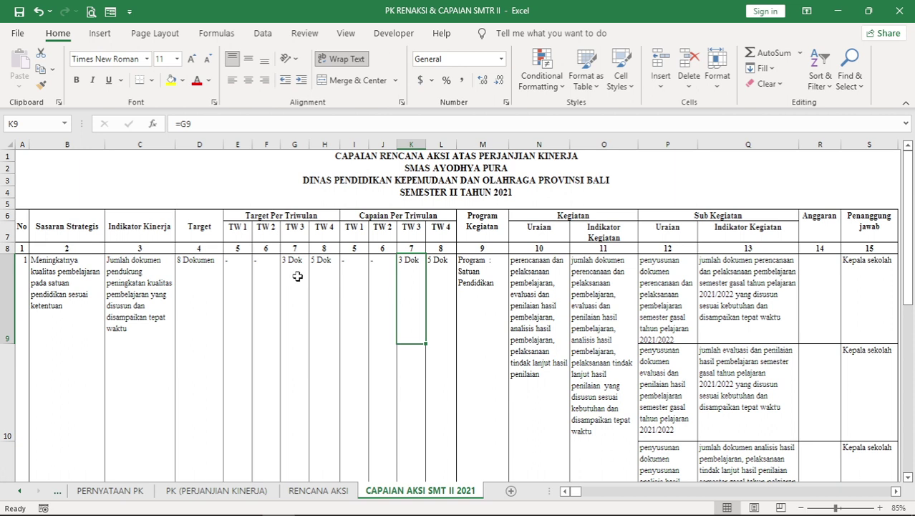
left_click(322, 269)
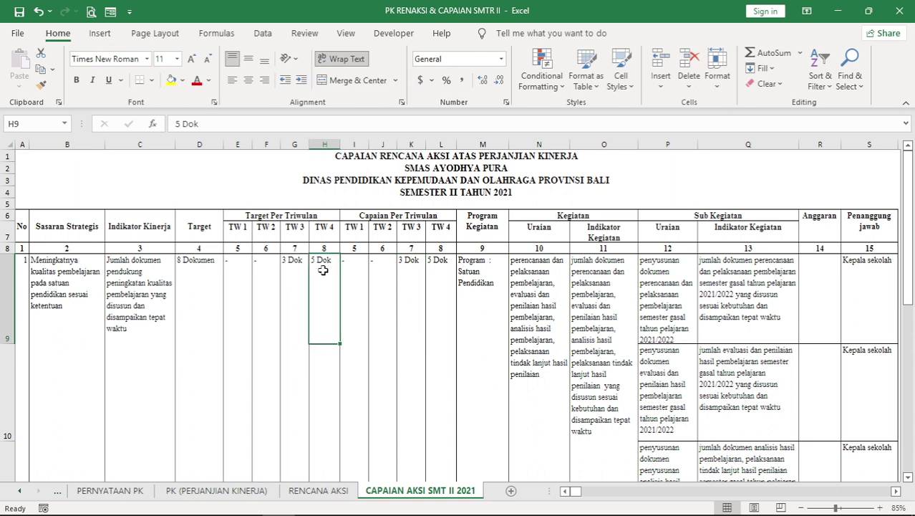
left_click(430, 270)
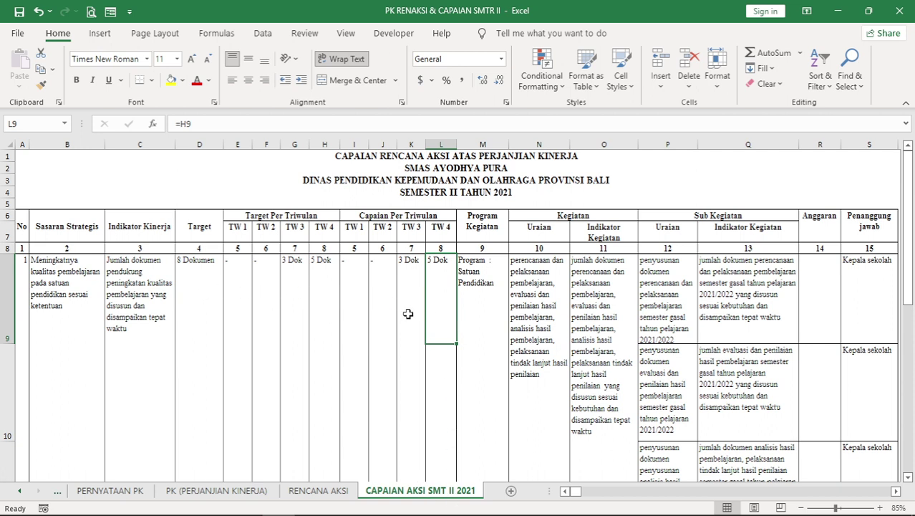
- Review the whole CAPAIAN AKSI SMT II 2021 sheet, from the title and first objective to the second objective and the signature block
left_click_drag(580, 494, 576, 492)
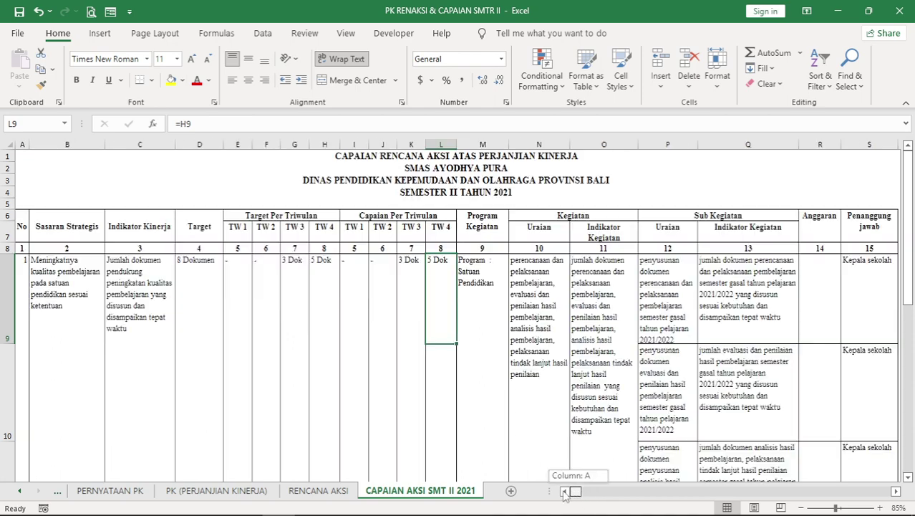
scroll(501, 326, "down", 3)
scroll(501, 327, "down", 4)
scroll(501, 327, "up", 2)
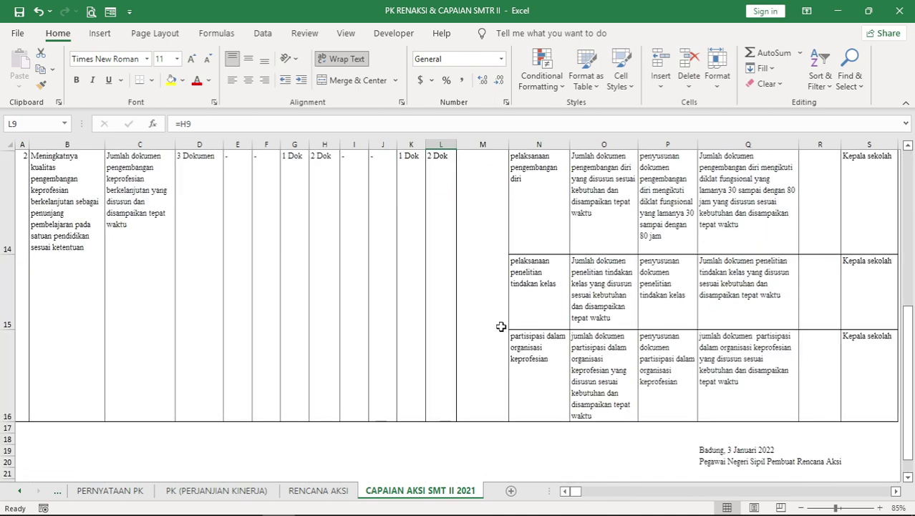
scroll(500, 327, "down", 3)
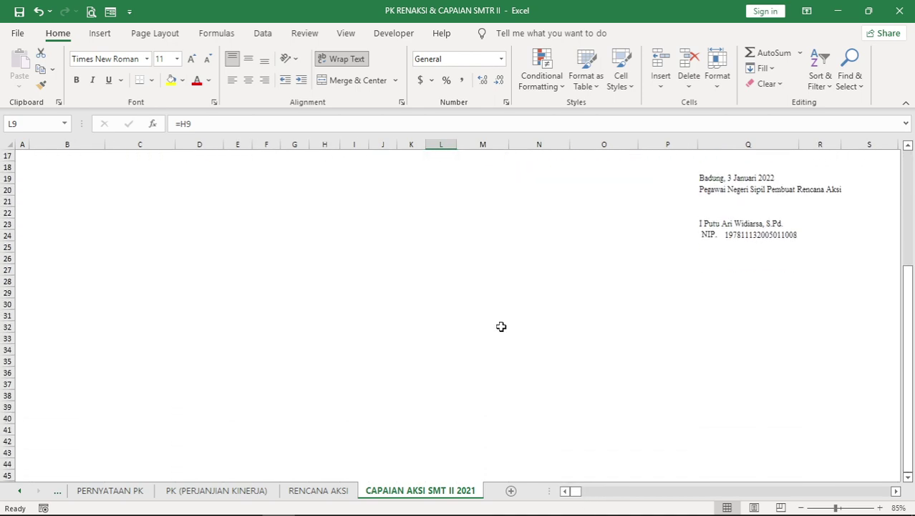
scroll(500, 327, "up", 5)
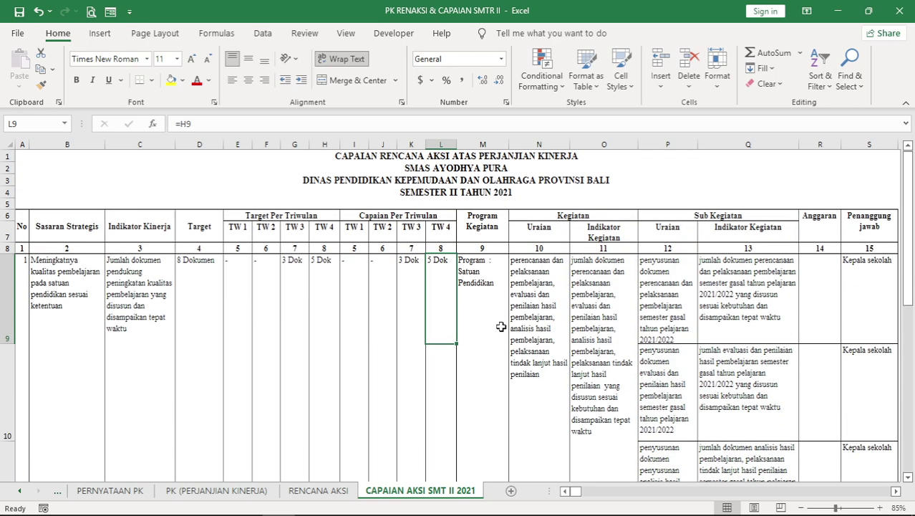
scroll(500, 326, "down", 3)
scroll(500, 327, "down", 2)
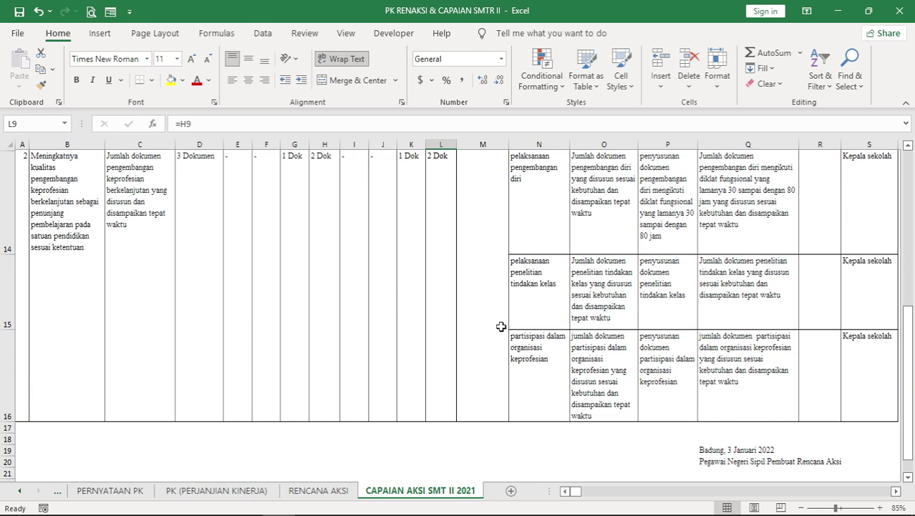
scroll(500, 327, "up", 3)
scroll(439, 313, "up", 2)
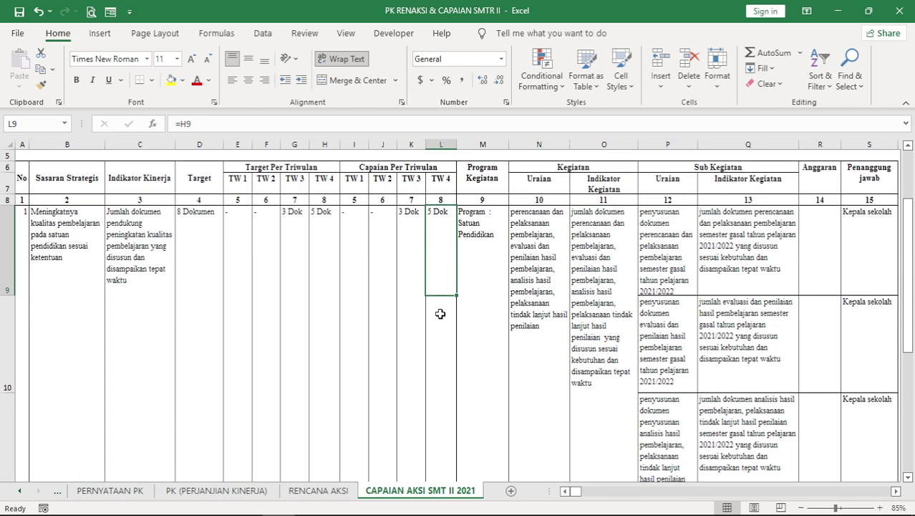
scroll(440, 314, "down", 4)
scroll(440, 314, "up", 4)
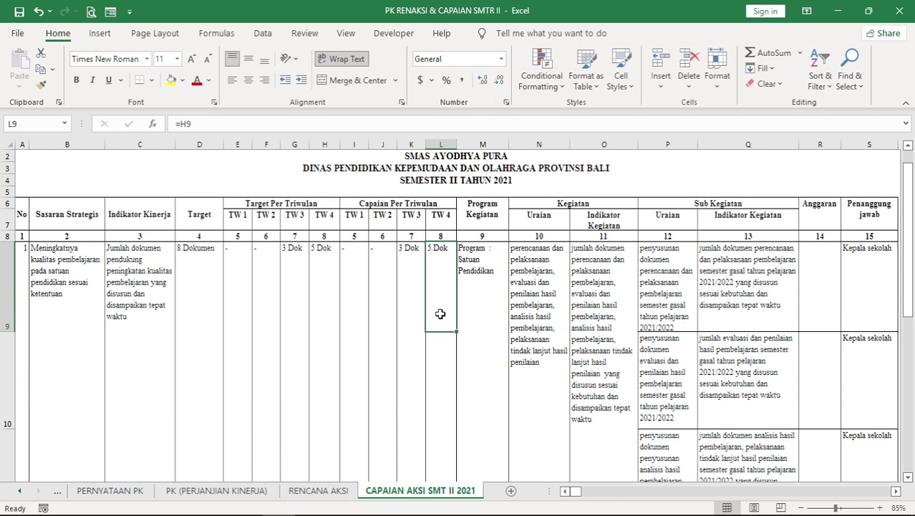